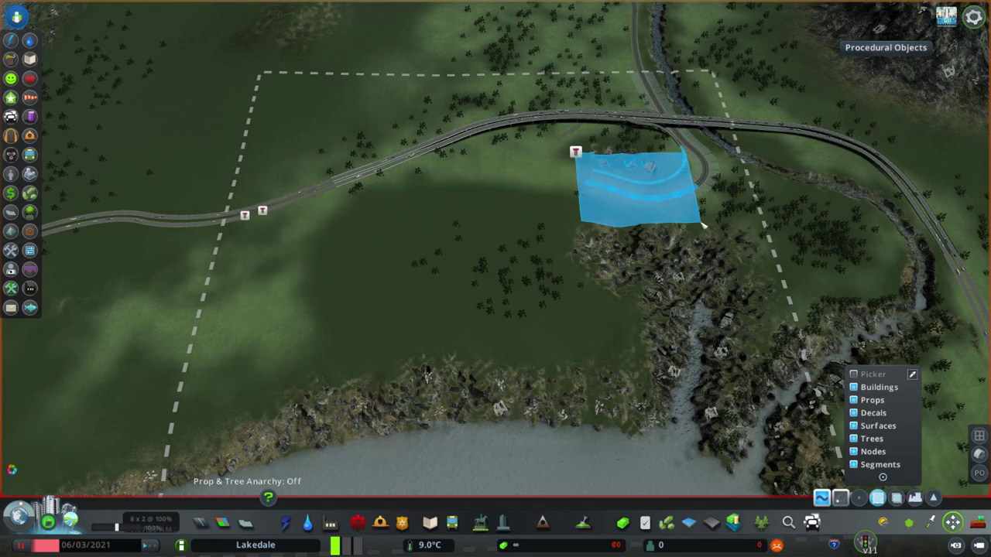
Step: Box-select the old curved ramp segments beside the highway with Move It and delete them
drag(717, 226, 716, 227)
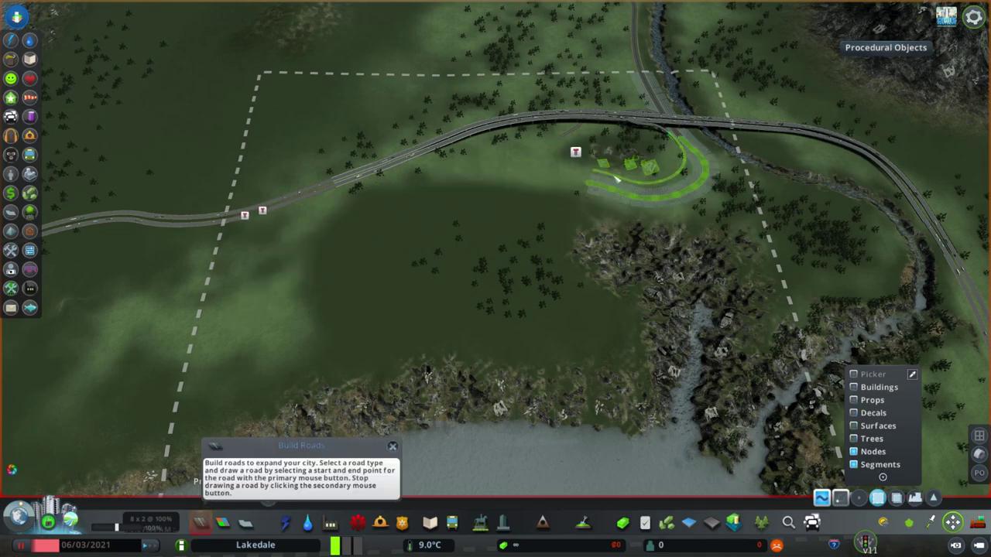
key(Delete)
scroll(564, 232, up, 5)
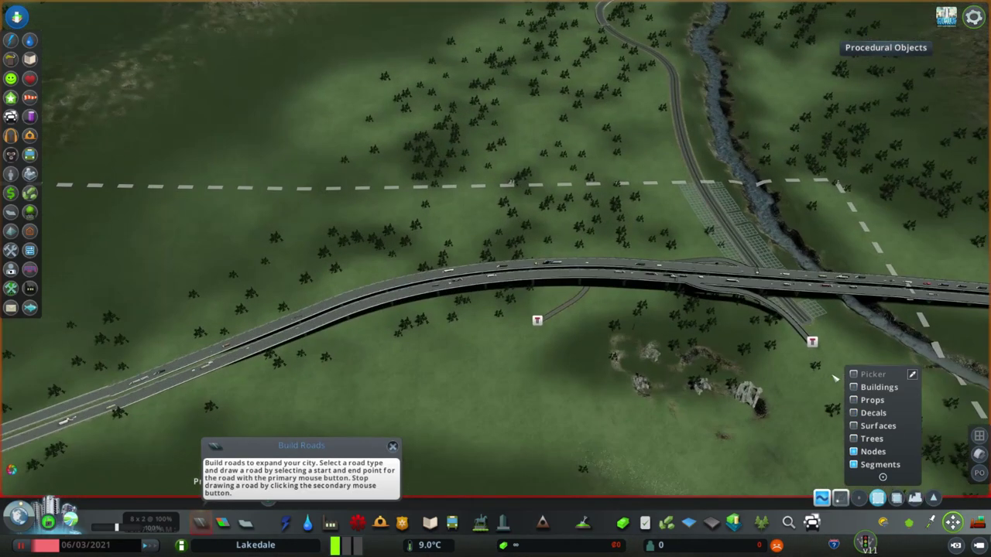
Step: Rebuild the curved divided road with a row of trees planted along it
click(977, 522)
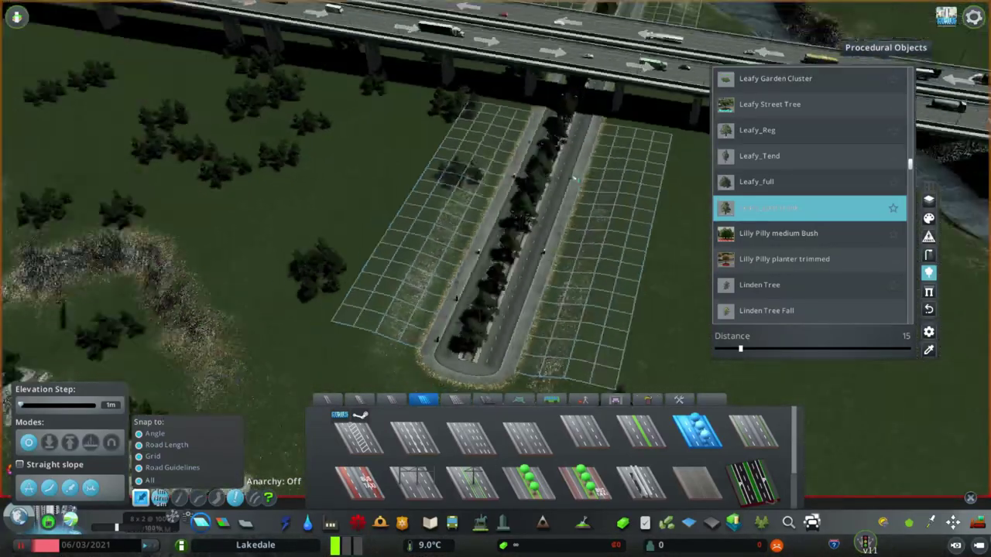
key(Escape)
key(1)
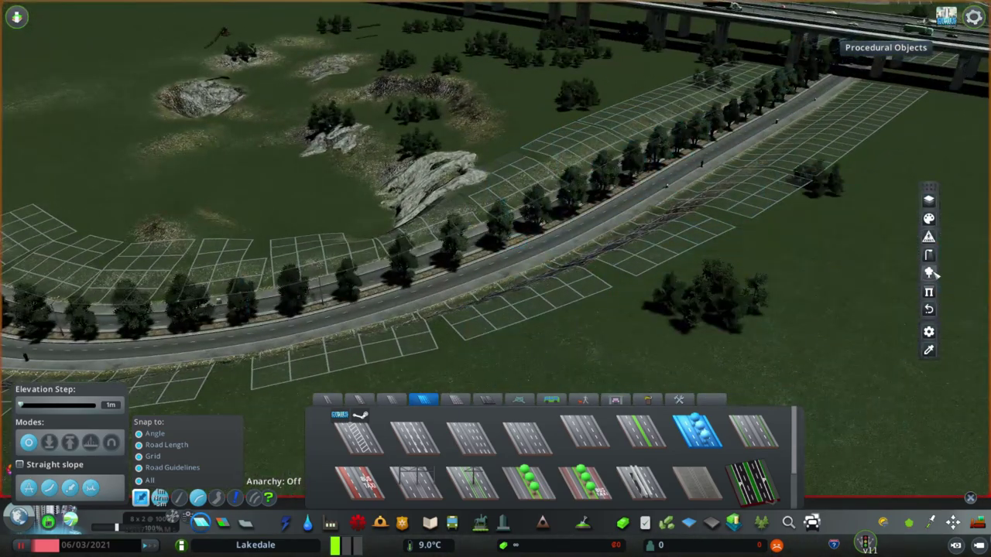
click(929, 272)
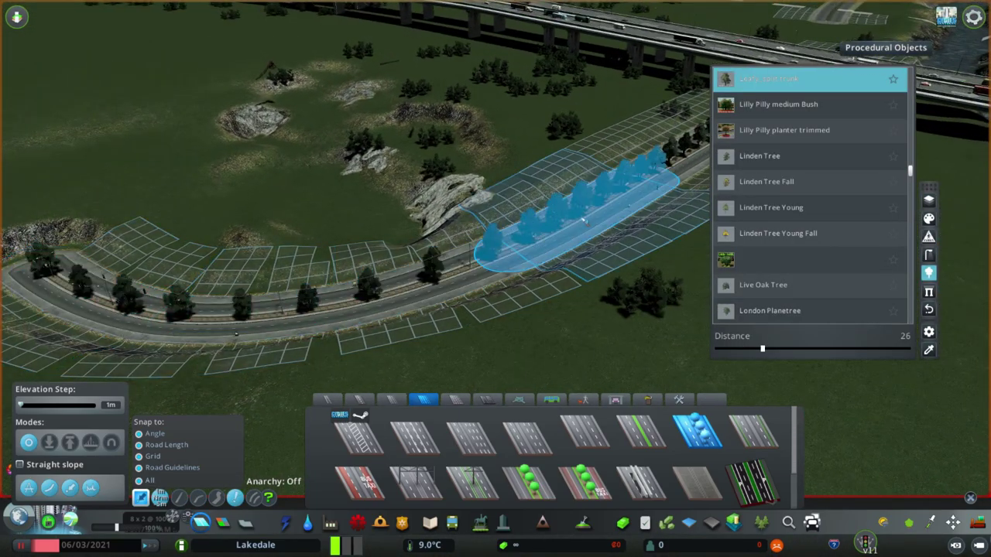
key(w)
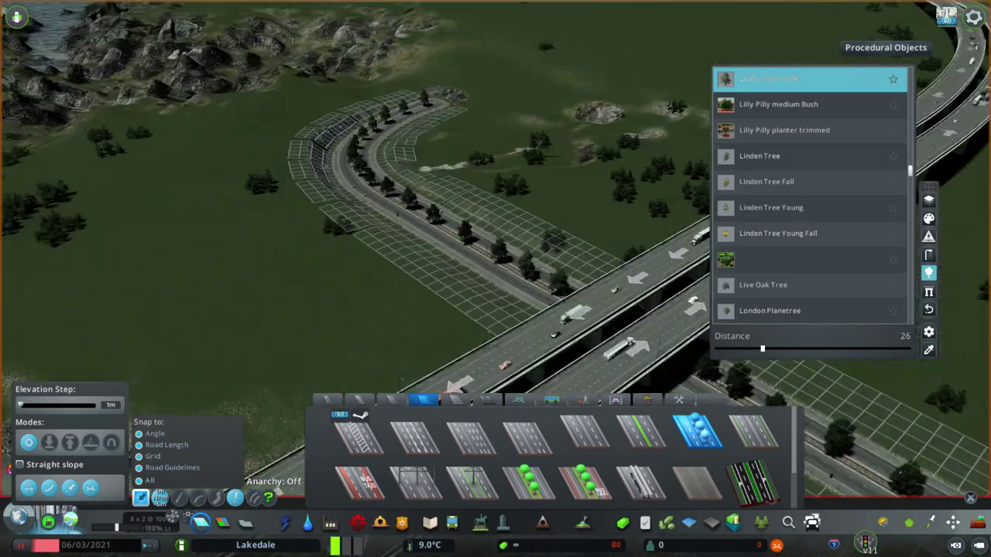
key(Escape)
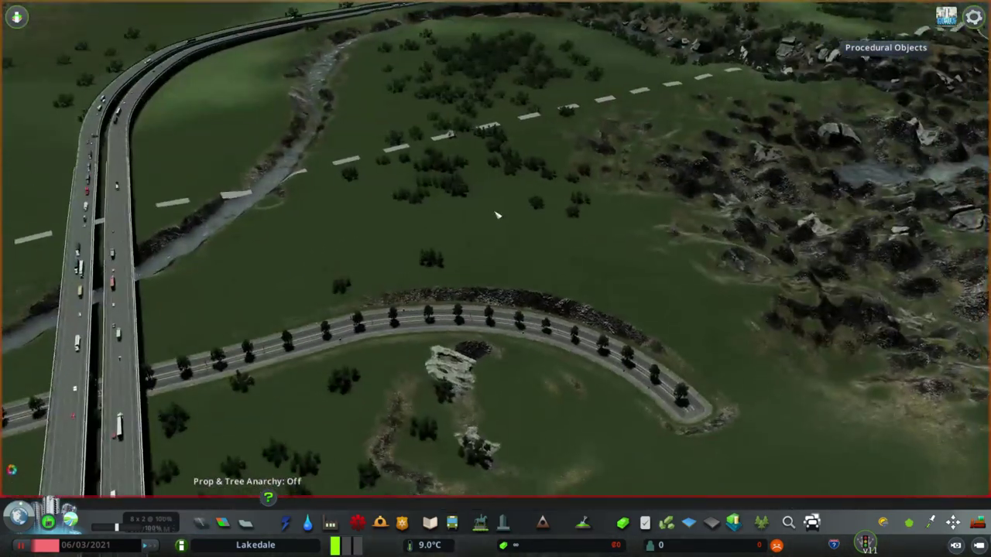
Step: Bring up the Landscaping tools with Level selected beside the road embankments
key(m)
key(q)
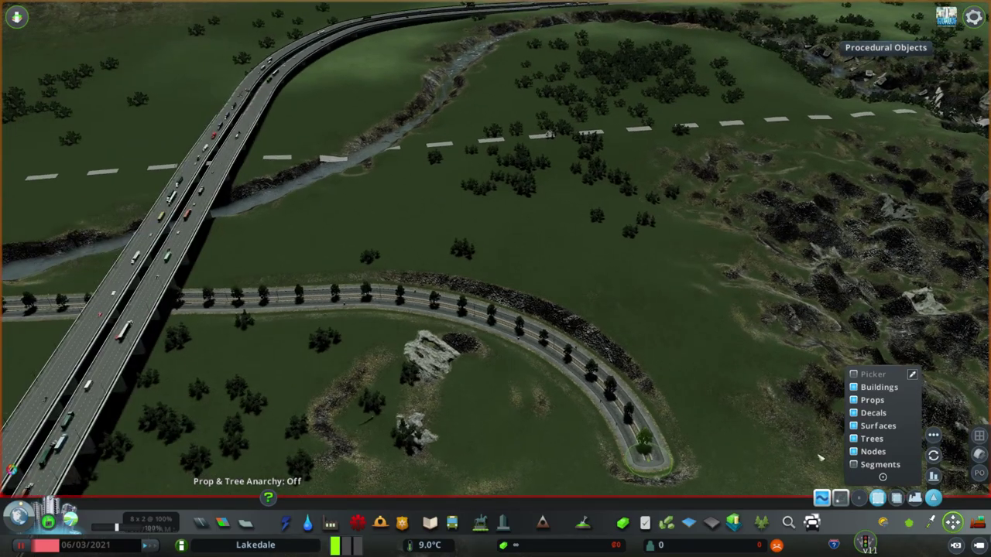
key(q)
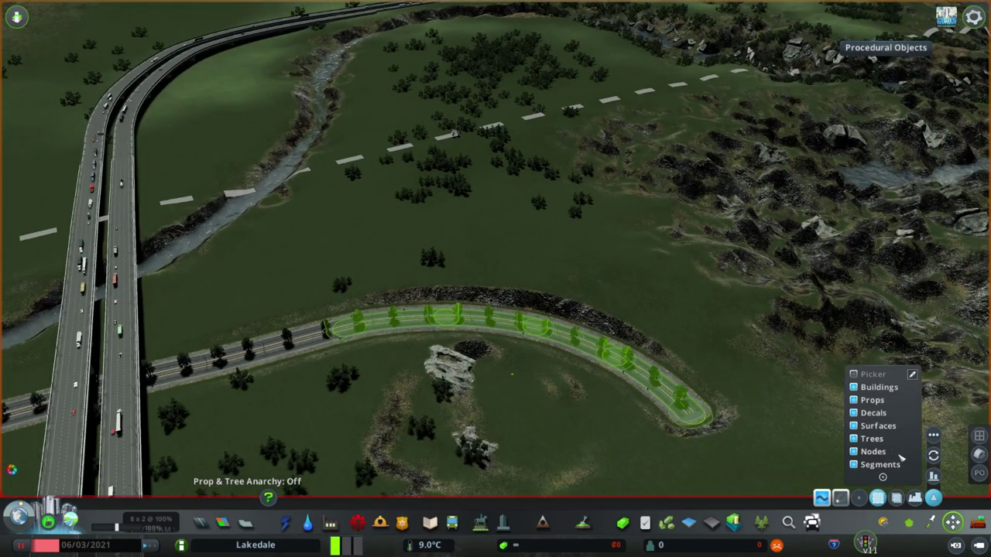
key(q)
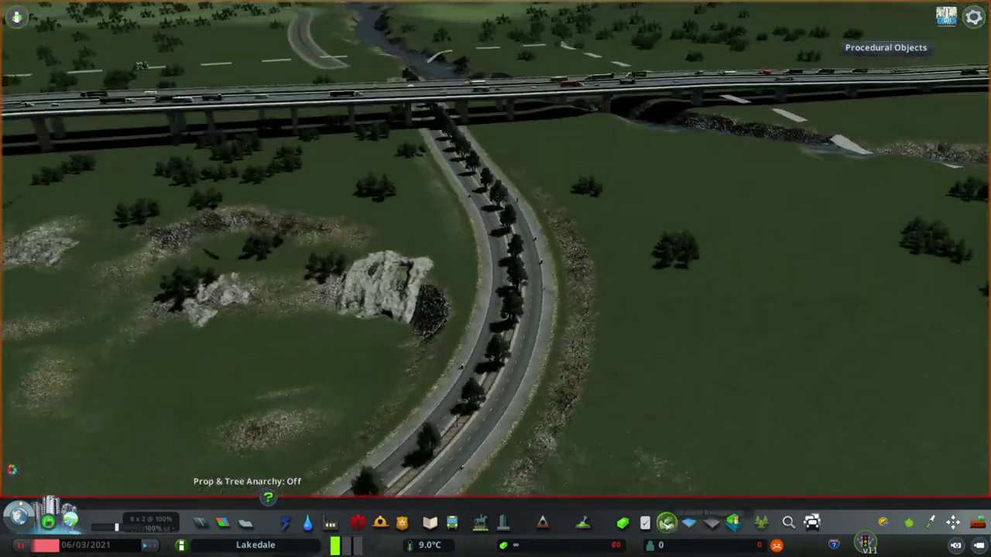
click(582, 522)
click(416, 436)
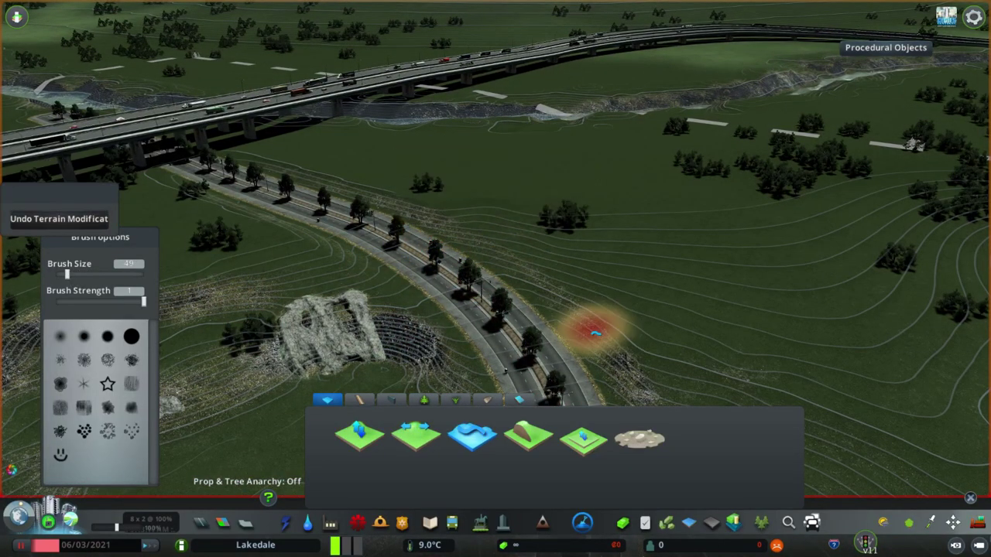
Step: Close Landscaping and bring up the lane-road tab with 1 LANE chosen near the turnaround
key(q)
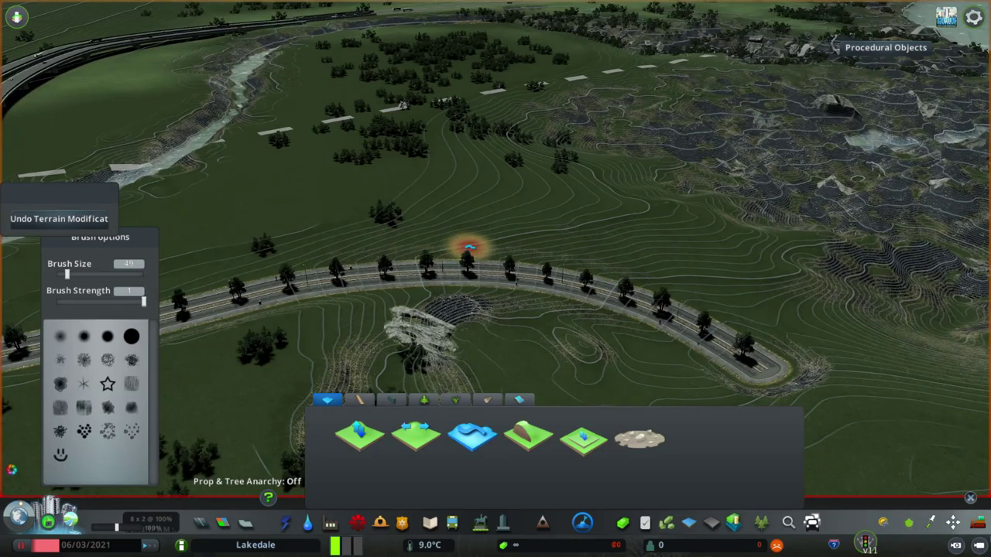
key(q)
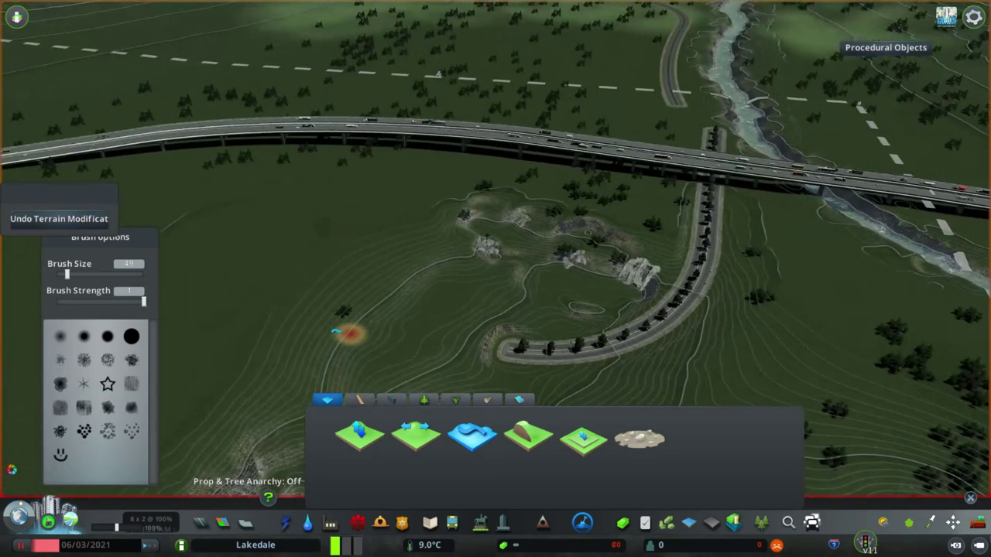
scroll(313, 328, up, 5)
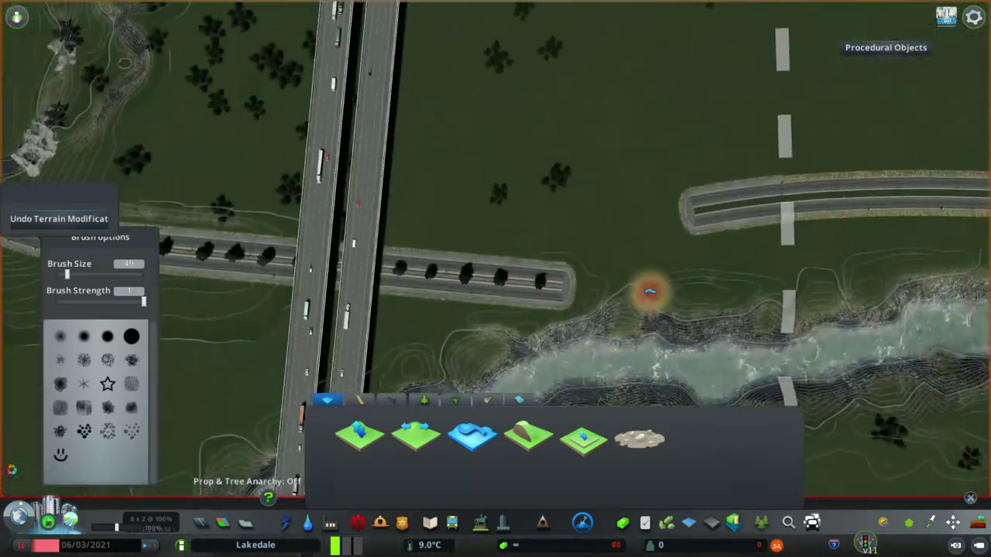
key(Escape)
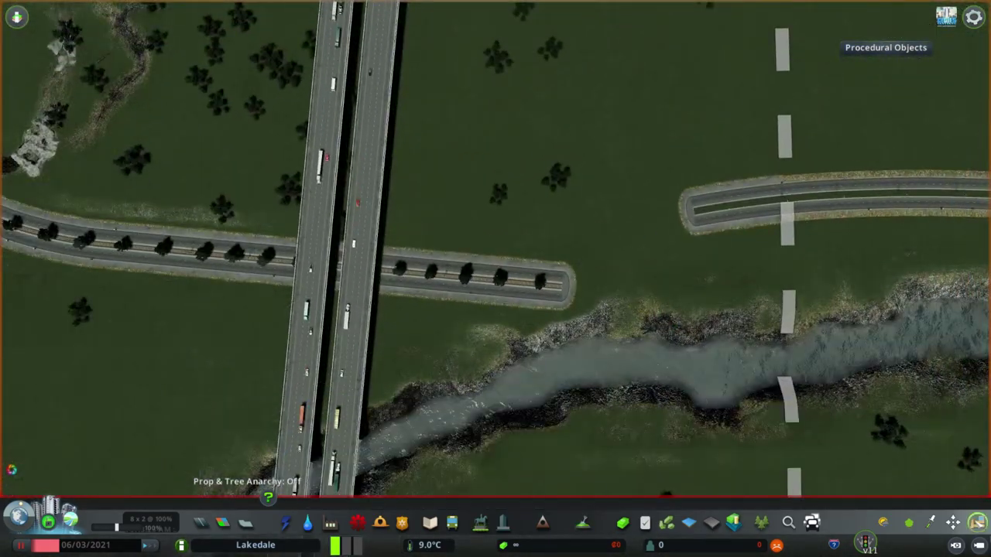
key(q)
click(200, 523)
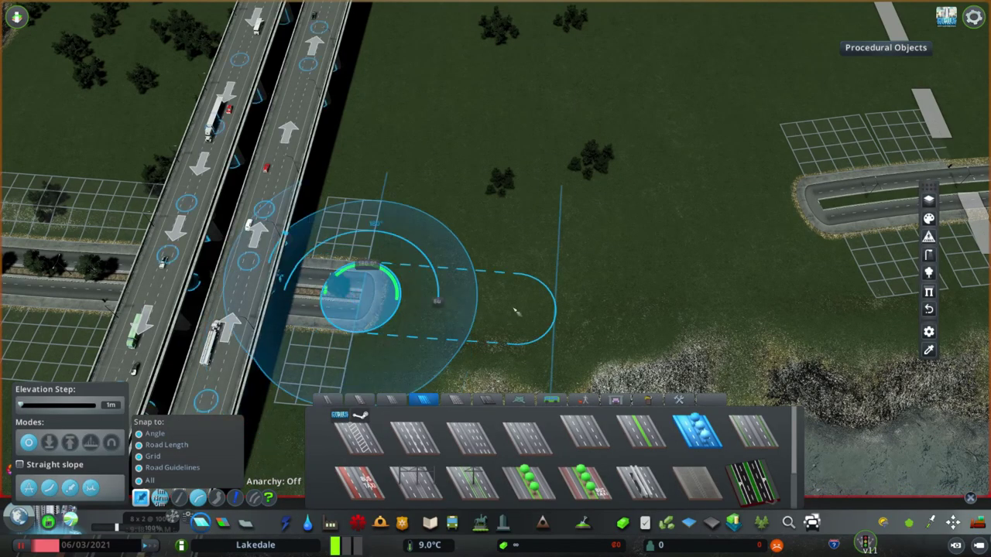
scroll(517, 312, down, 5)
key(Escape)
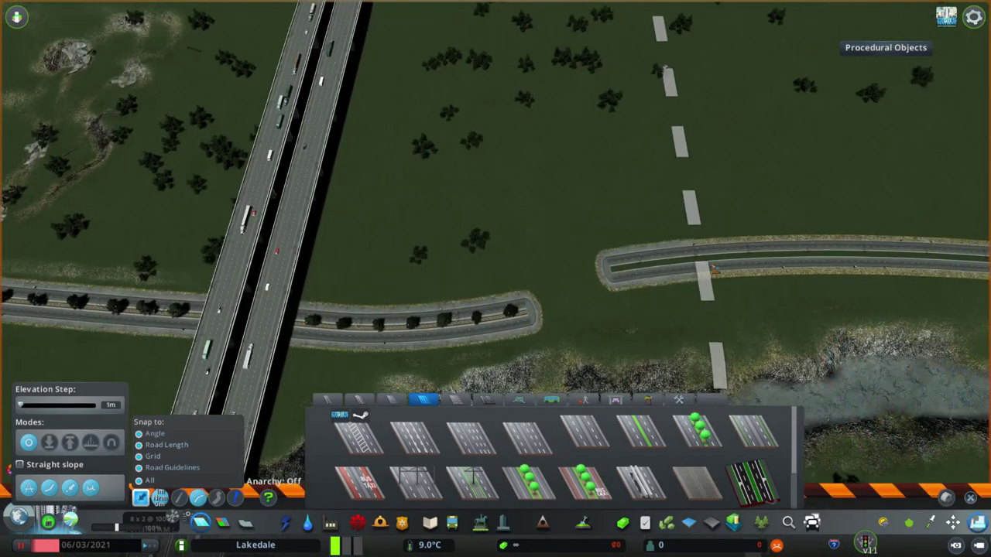
scroll(495, 232, down, 3)
key(Escape)
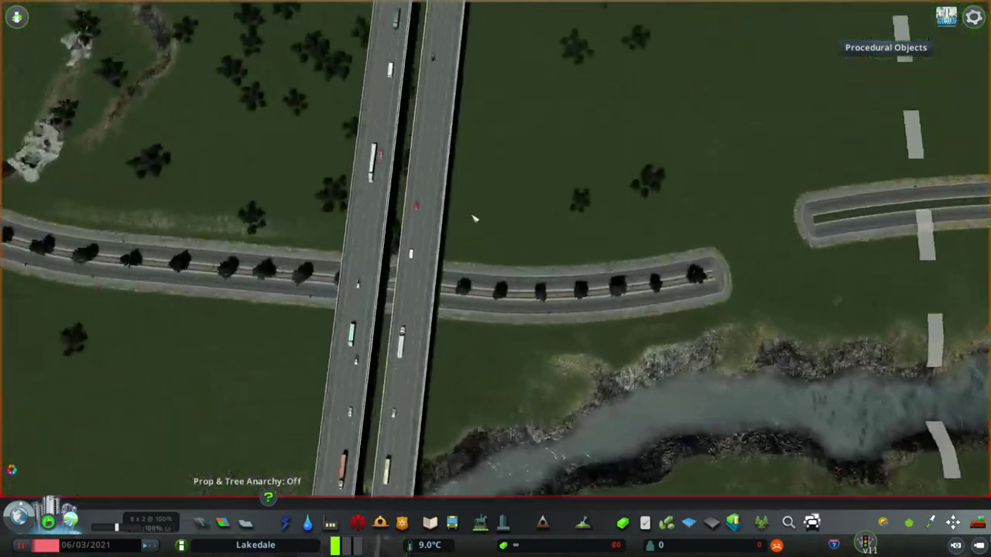
scroll(495, 232, up, 3)
key(q)
Step: Draw a one-lane elevated ramp from the highway to the turnaround, adjusting its pillar and junction
click(486, 399)
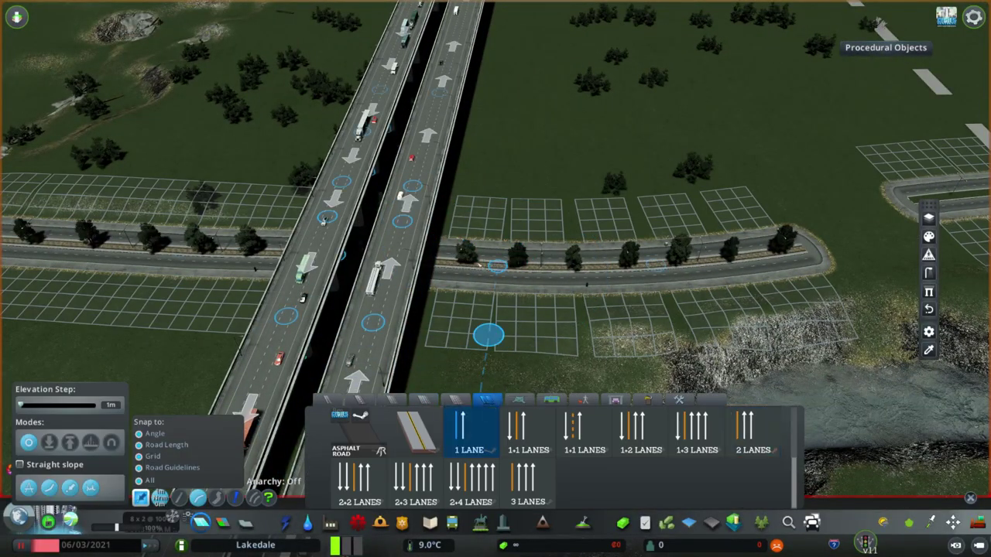
scroll(506, 178, down, 3)
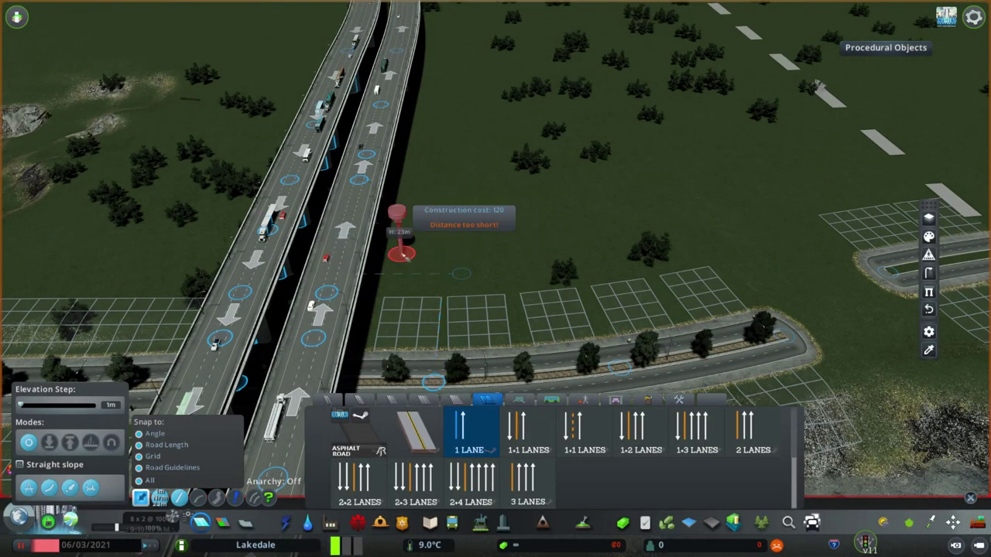
scroll(402, 232, up, 5)
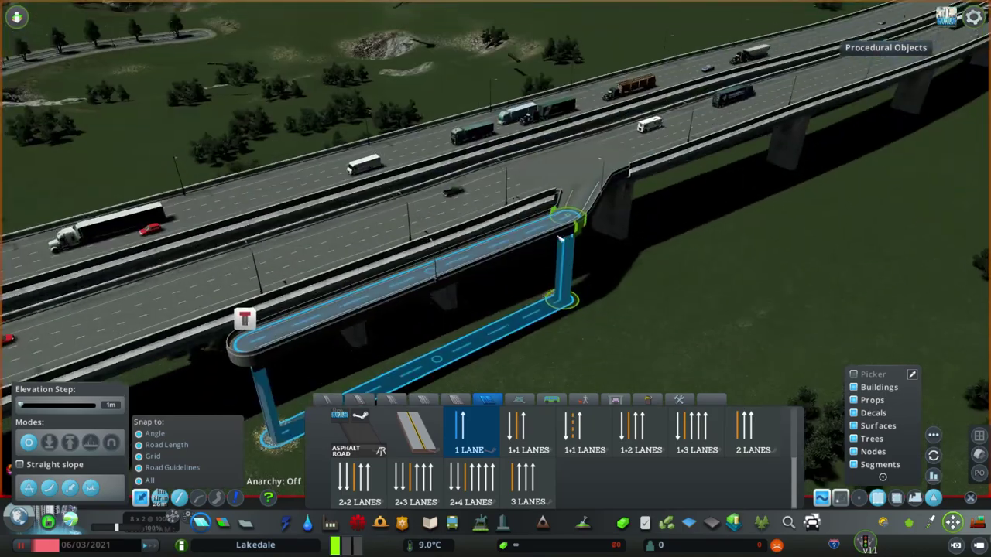
click(561, 240)
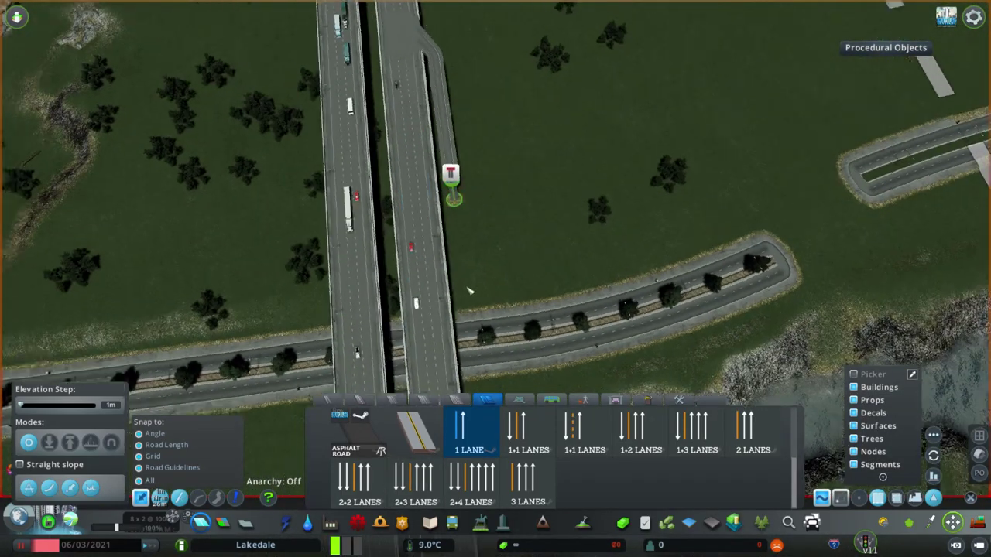
key(m)
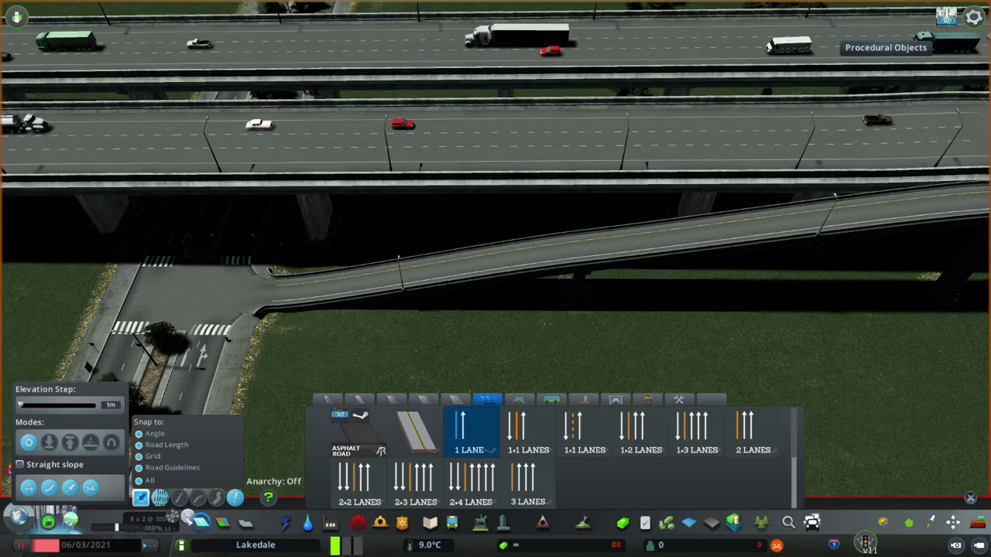
click(583, 248)
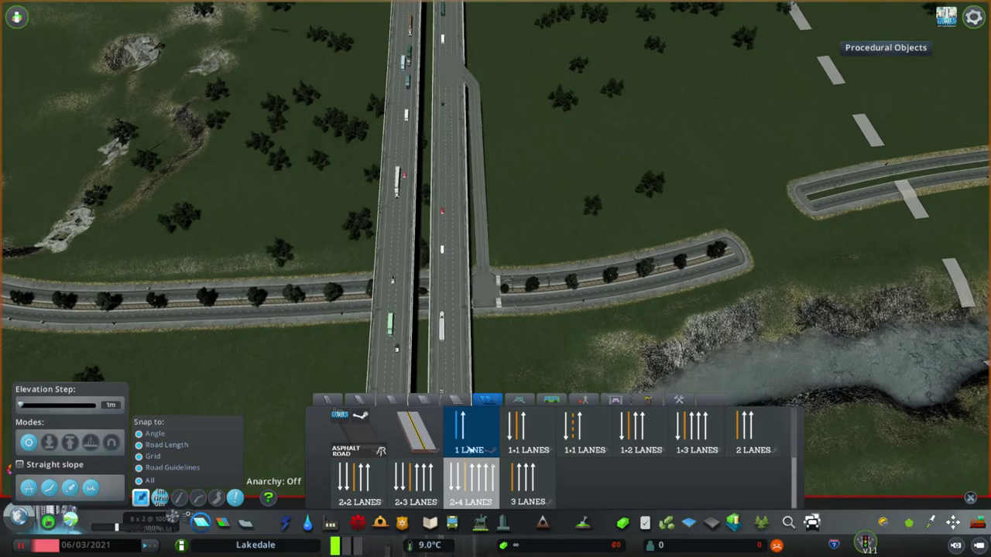
click(470, 449)
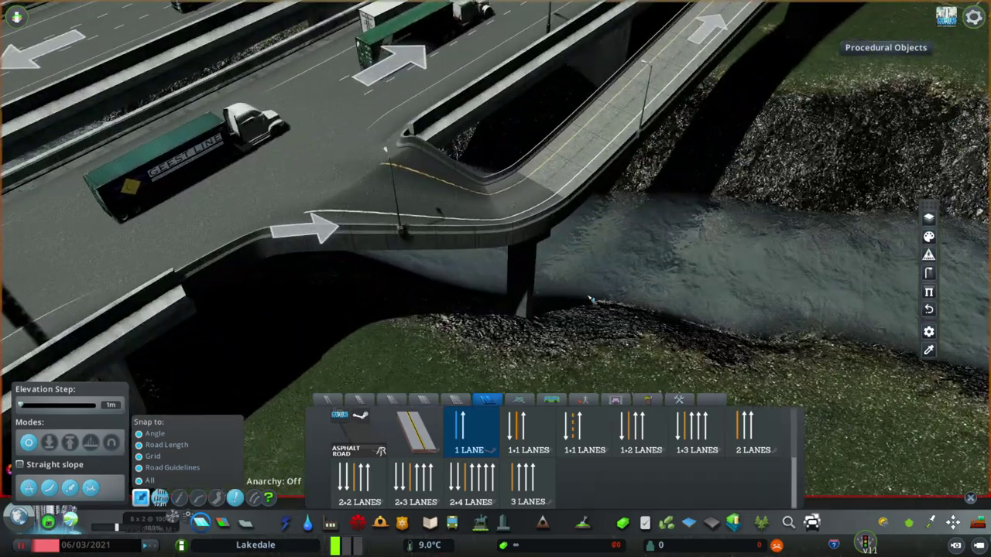
key(ctrl+p)
click(935, 476)
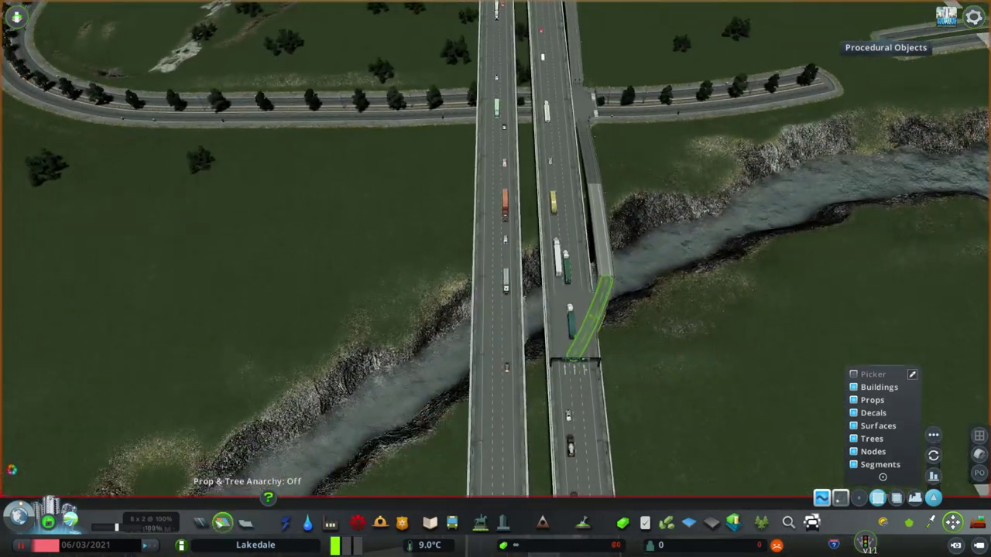
Step: Join both ramps to the tree-lined road at a crosswalk junction and pick a one-lane road
middle_click(603, 308)
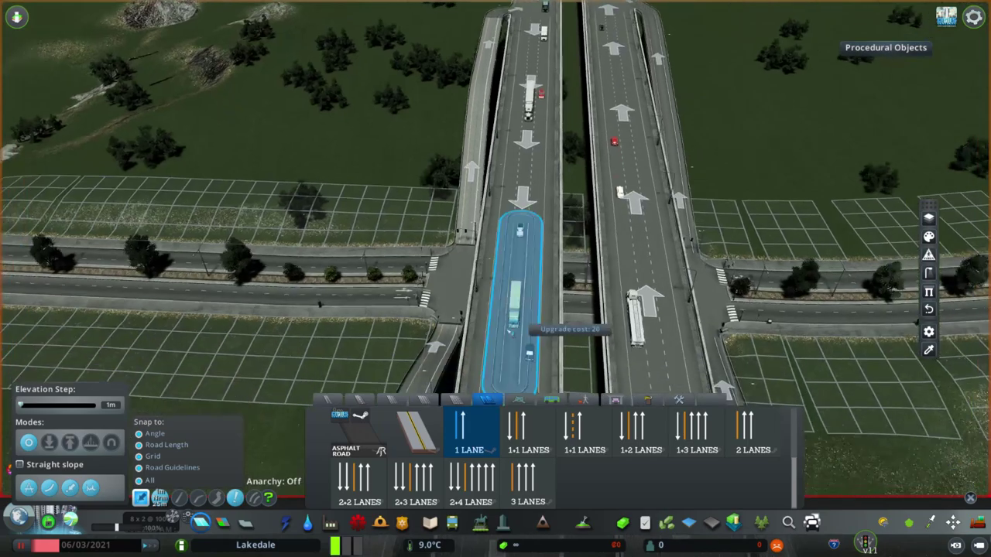
key(m)
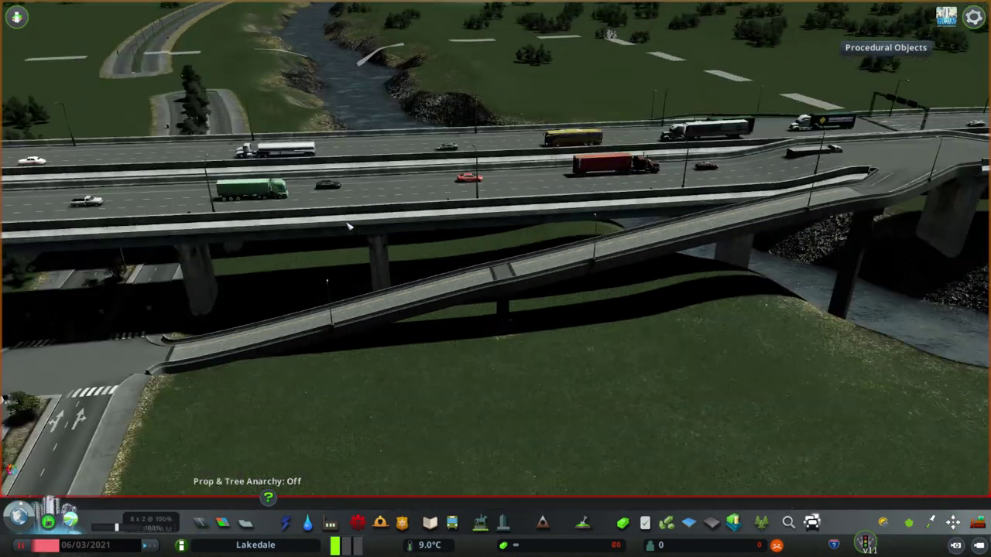
key(m)
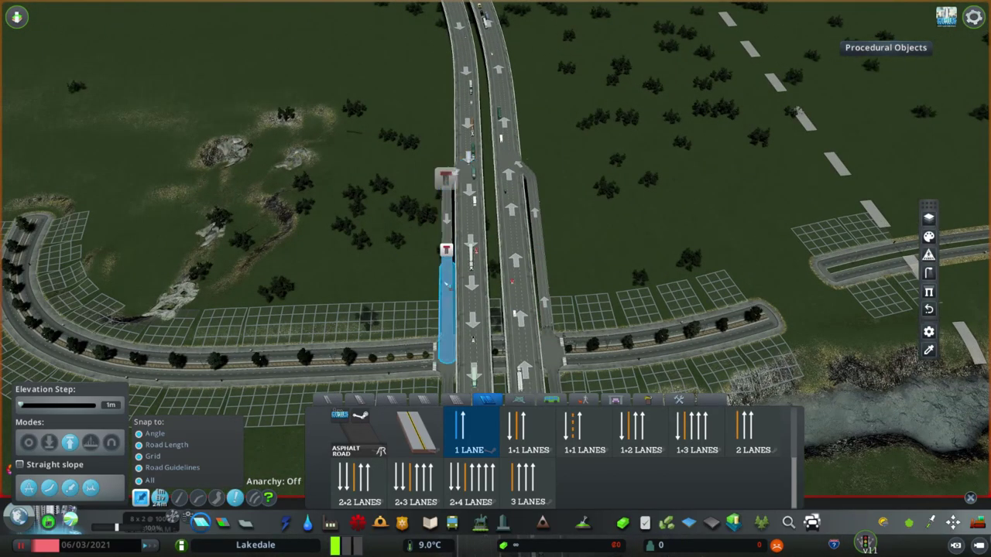
key(Escape)
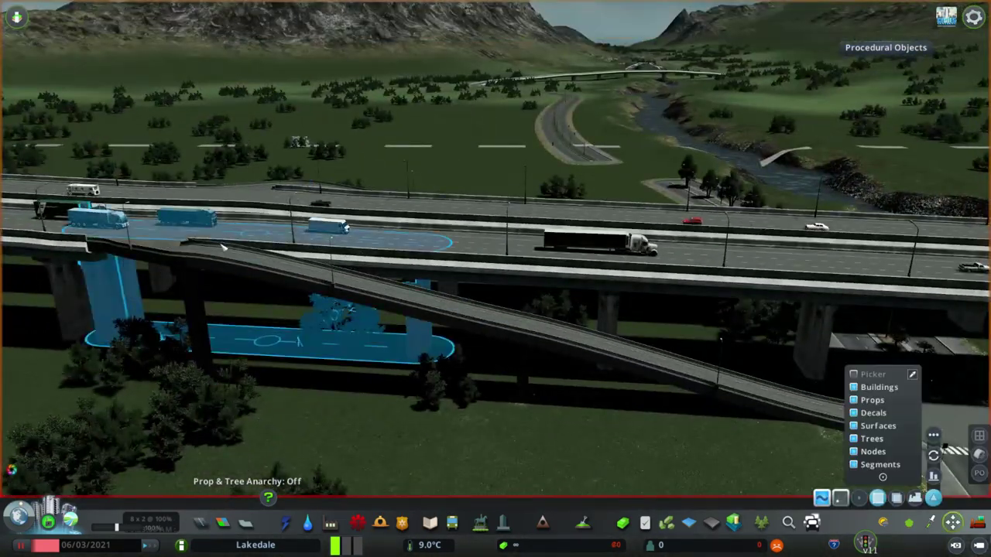
click(222, 247)
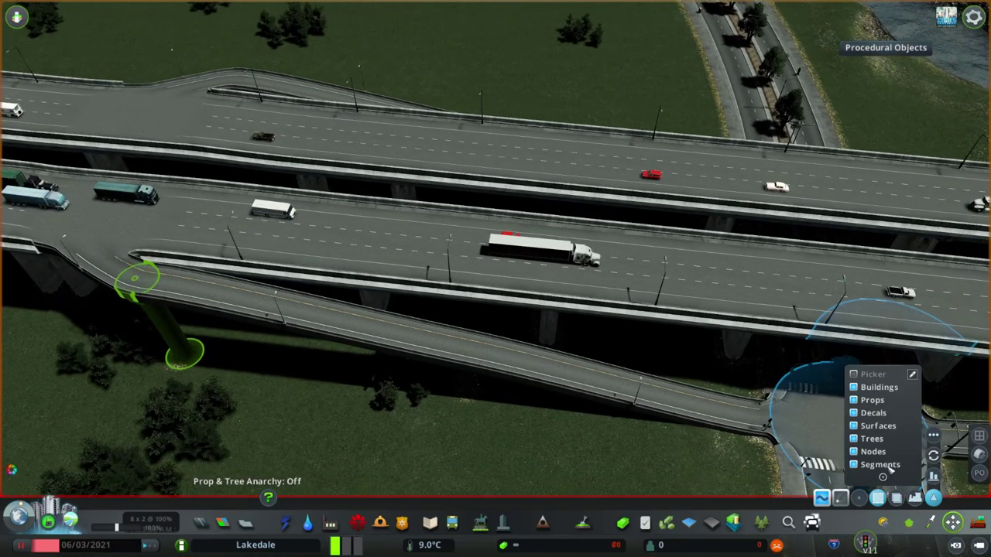
scroll(458, 376, down, 5)
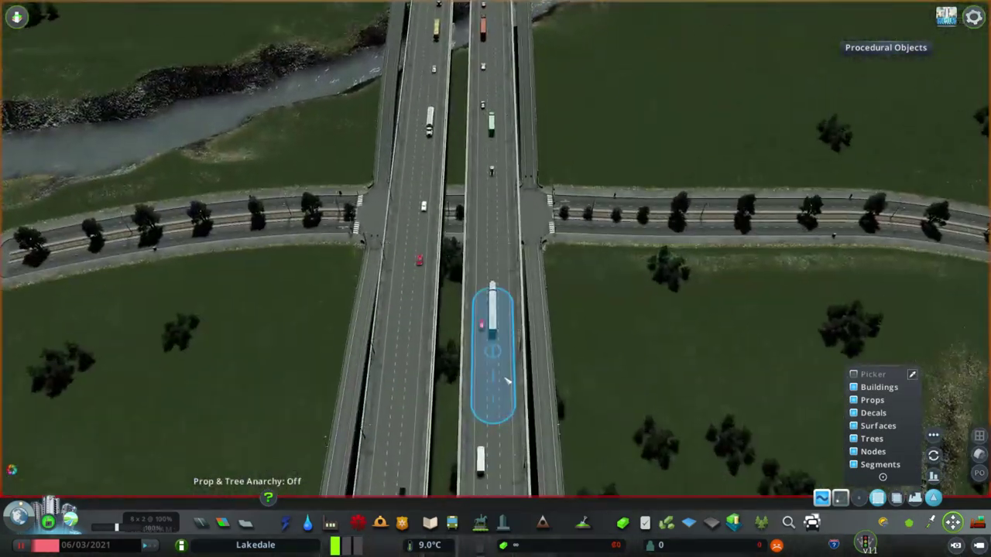
middle_click(541, 459)
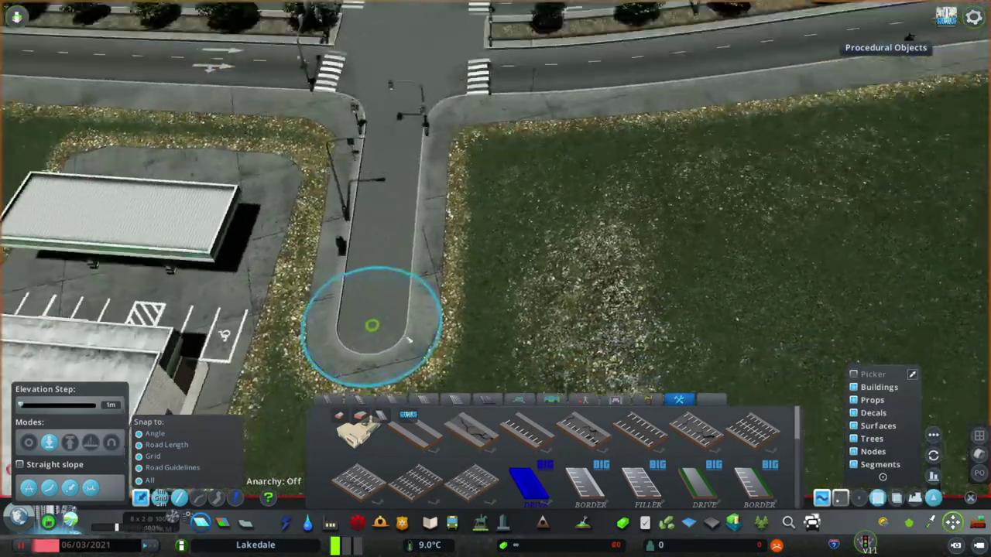
Step: Link the gas station drive lane to the crosswalk junction and exit to the lot view
key(m)
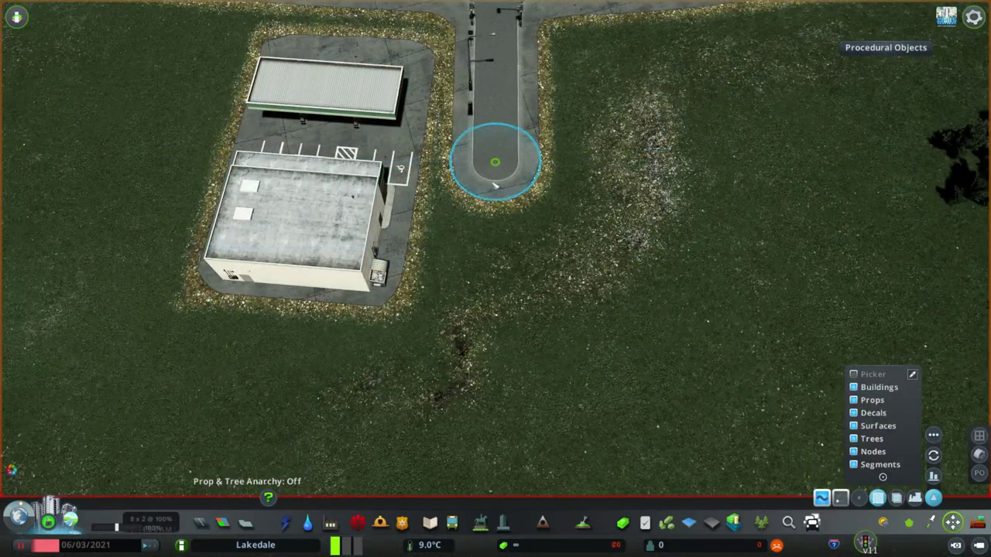
scroll(425, 295, down, 3)
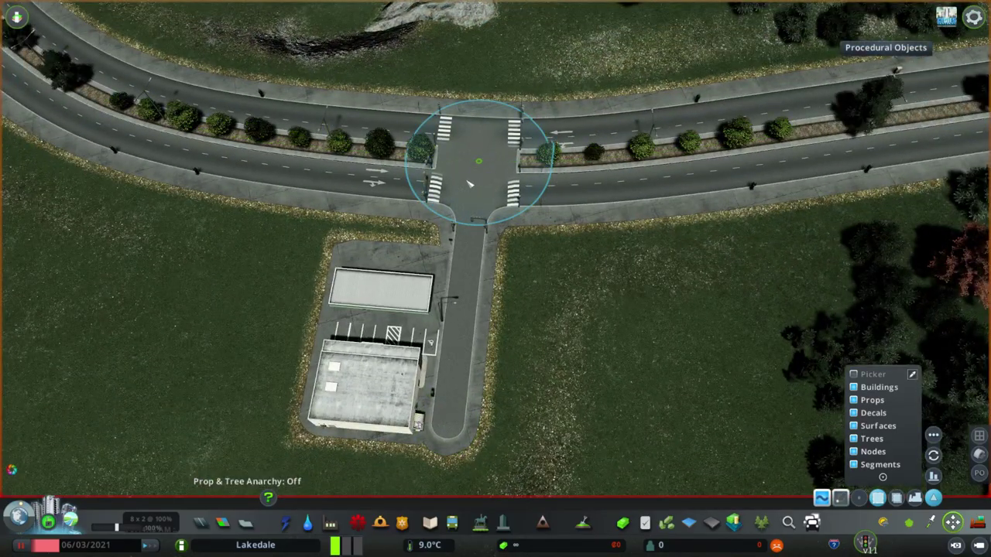
key(Escape)
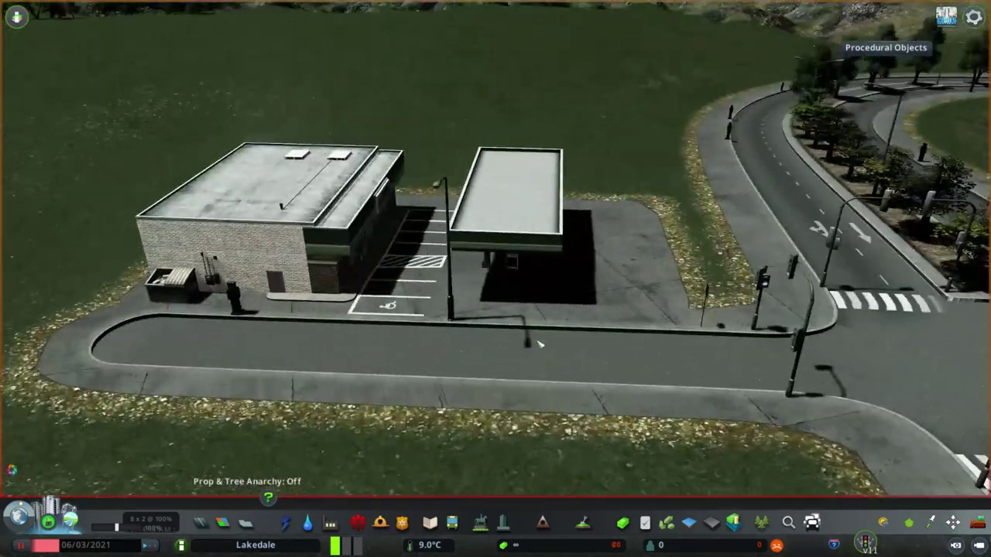
scroll(456, 350, down, 3)
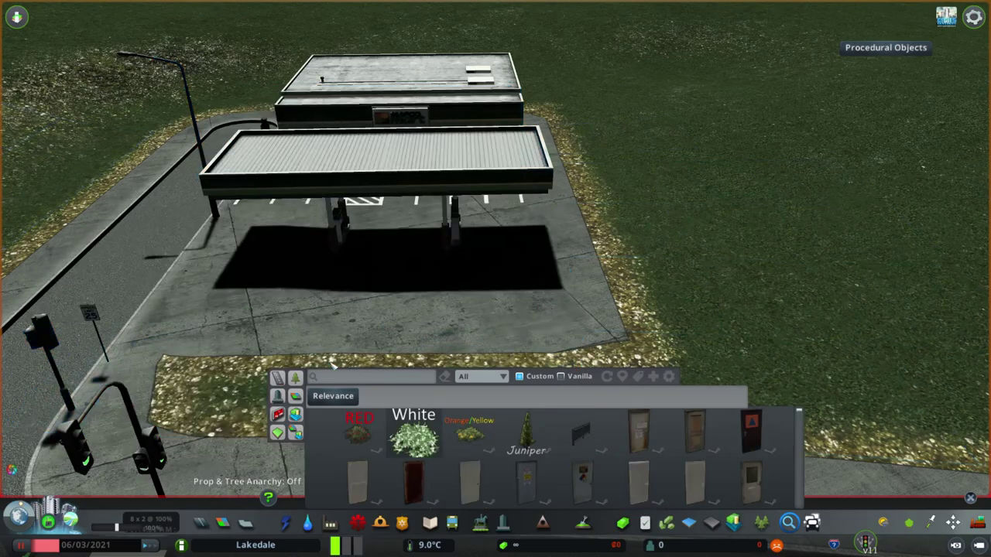
text(planter)
Step: Lay XL grass planter pieces along the forecourt, removing the middle piece and filling the gaps
click(639, 429)
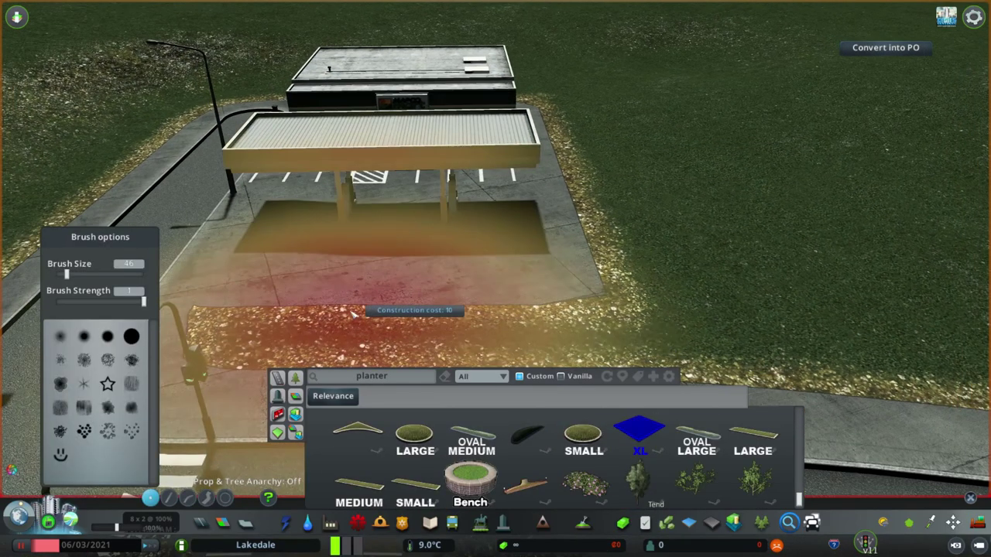
scroll(261, 338, up, 5)
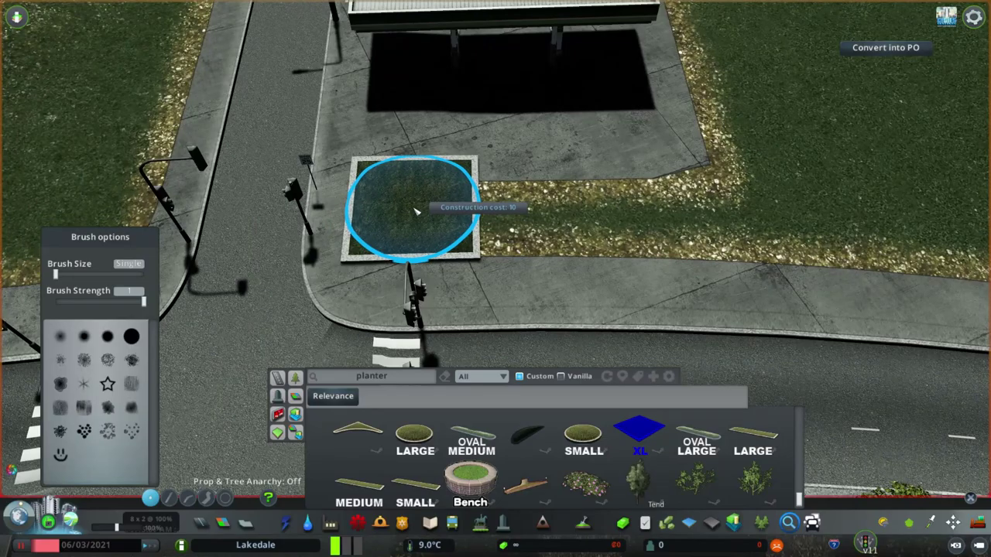
drag(416, 211, 659, 203)
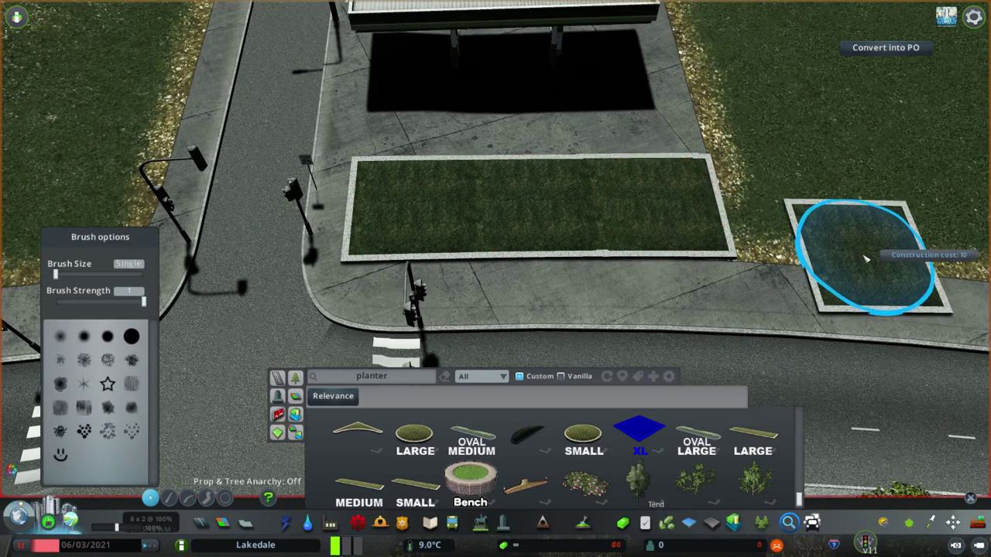
scroll(481, 241, up, 3)
key(ctrl+p)
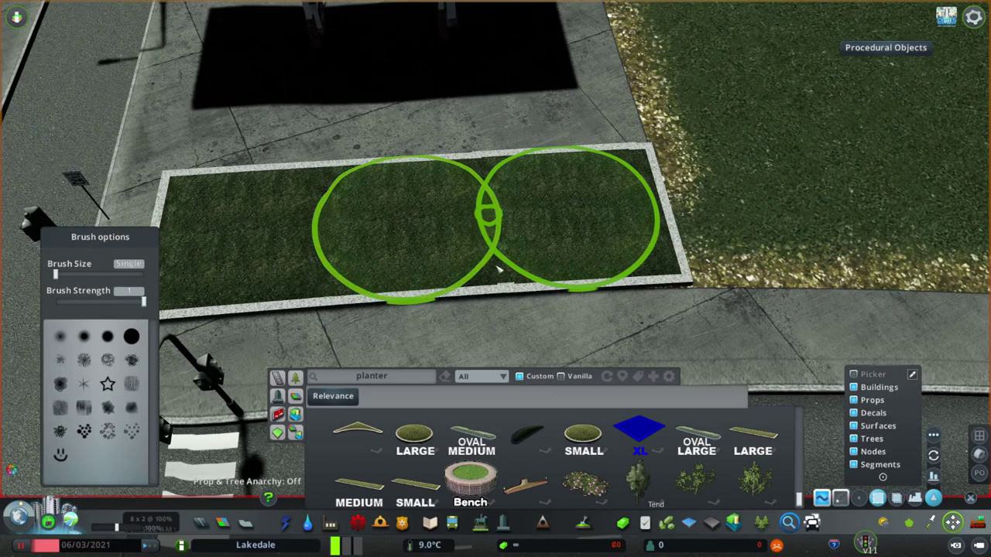
key(Delete)
key(m)
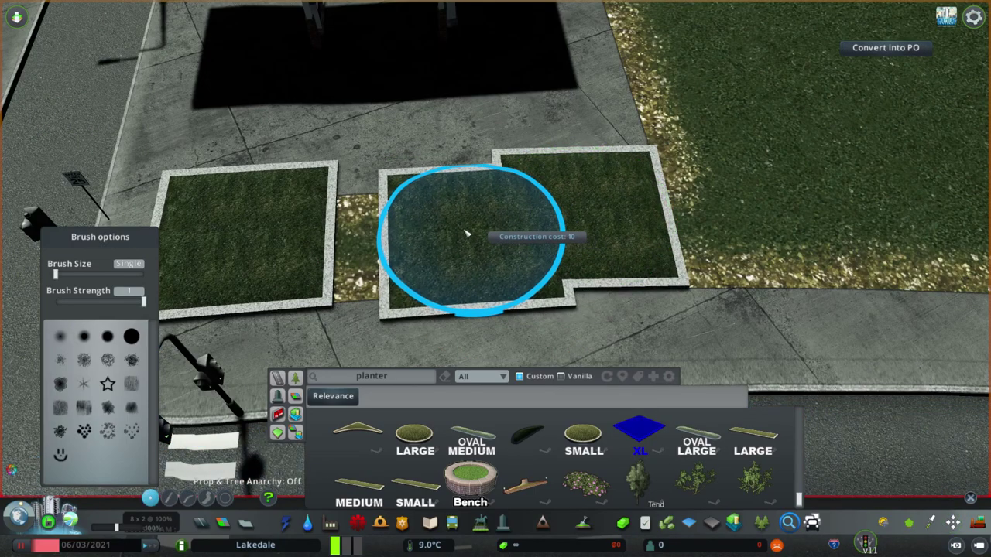
click(335, 227)
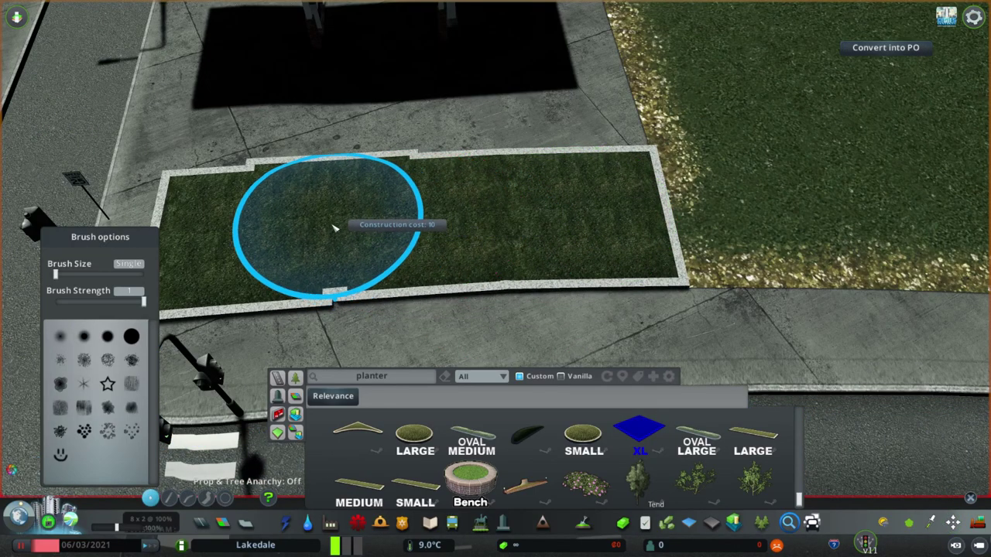
key(a)
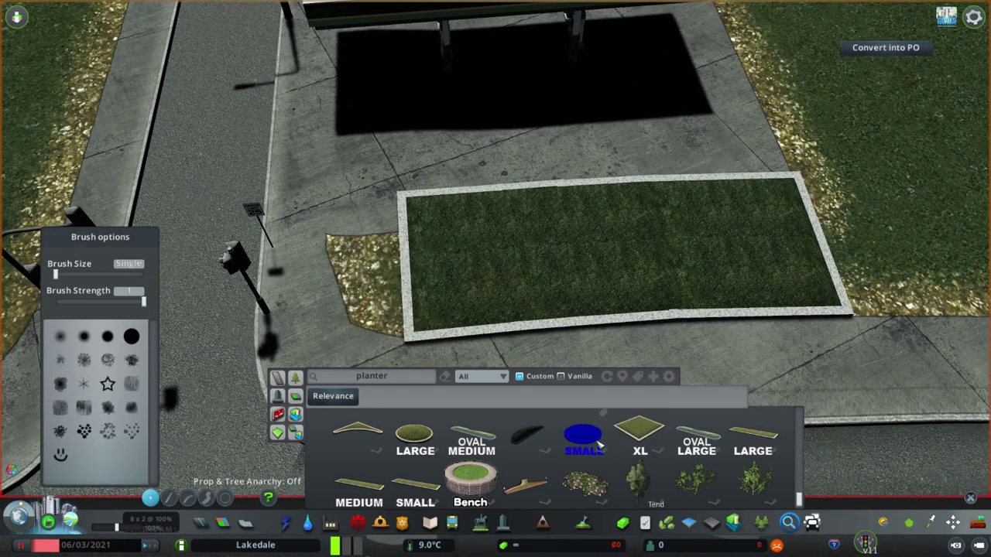
click(398, 274)
key(Escape)
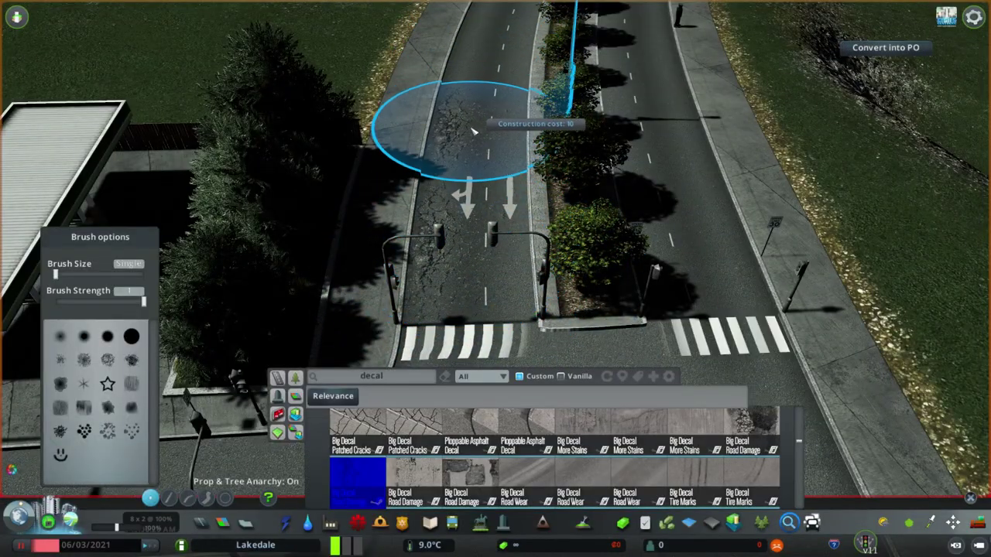
Step: Stamp cracked-asphalt decals along both lanes and around the traffic lights at the intersection
click(471, 141)
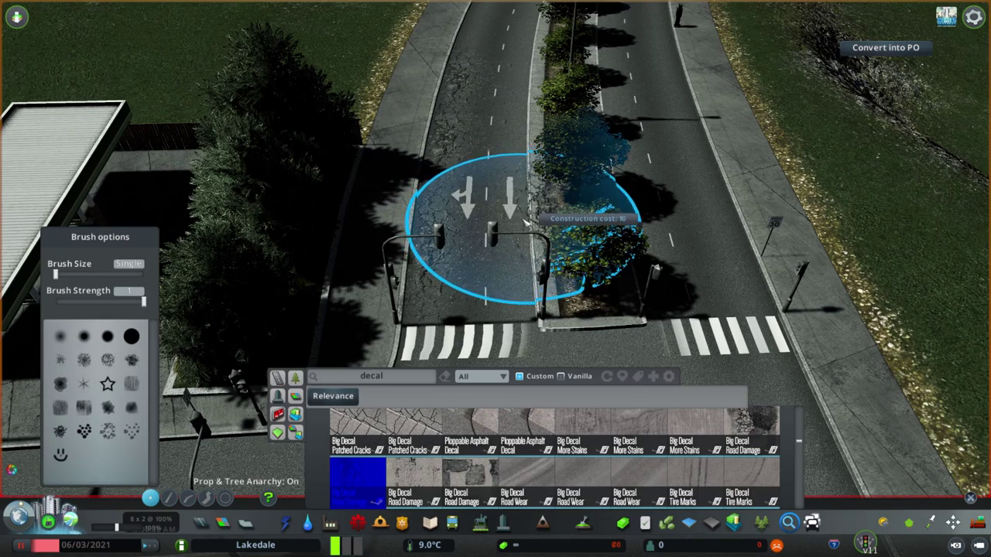
click(524, 222)
click(730, 221)
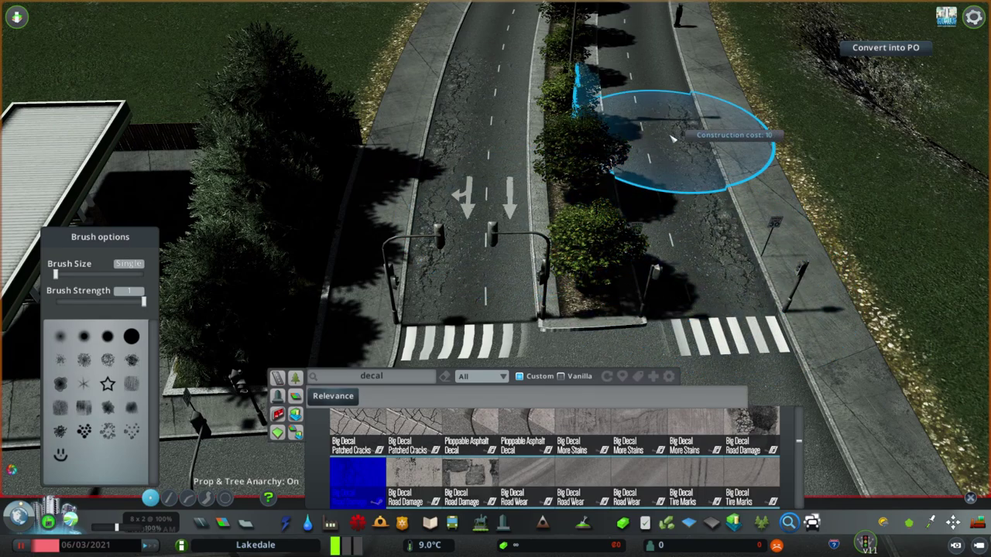
click(649, 73)
click(463, 258)
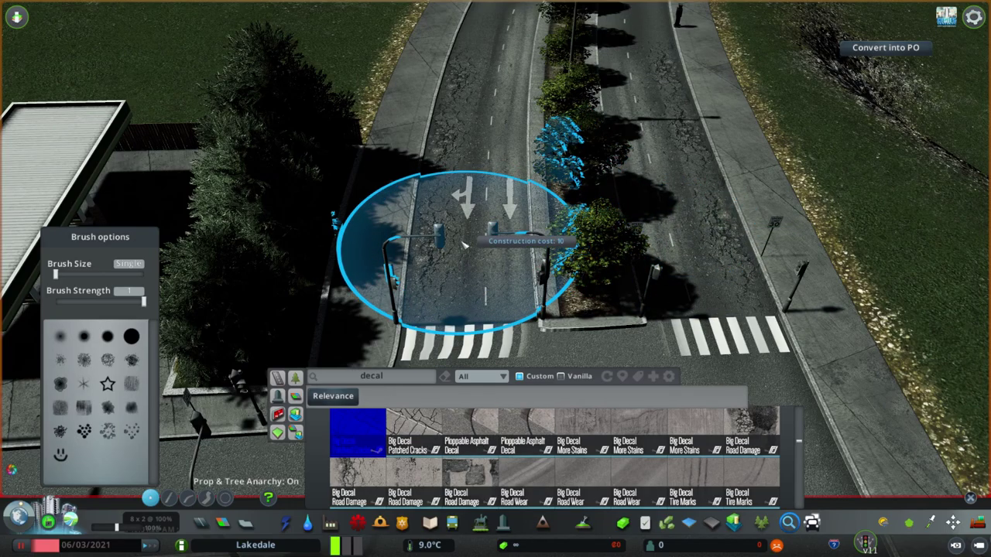
scroll(542, 456, down, 3)
scroll(542, 255, down, 3)
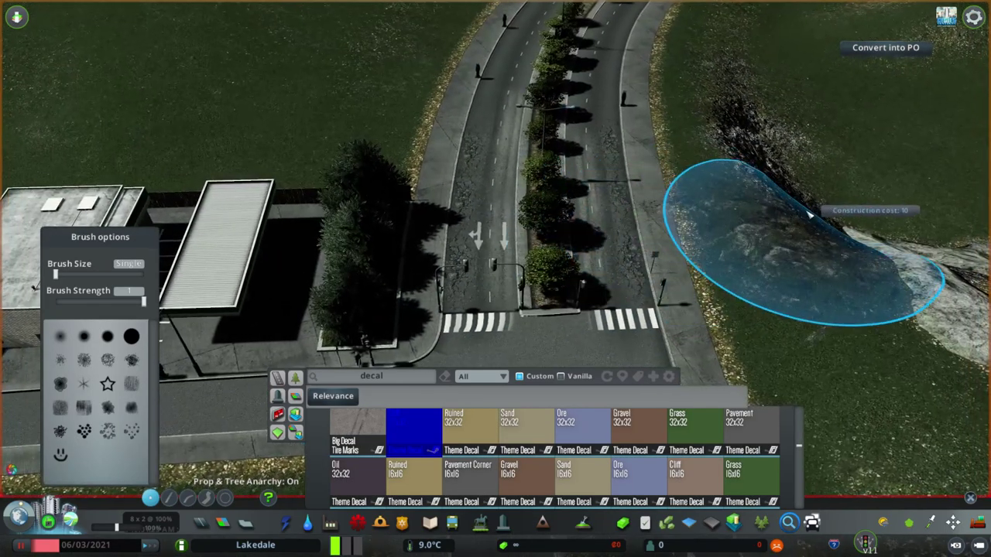
scroll(542, 457, up, 3)
scroll(480, 244, up, 3)
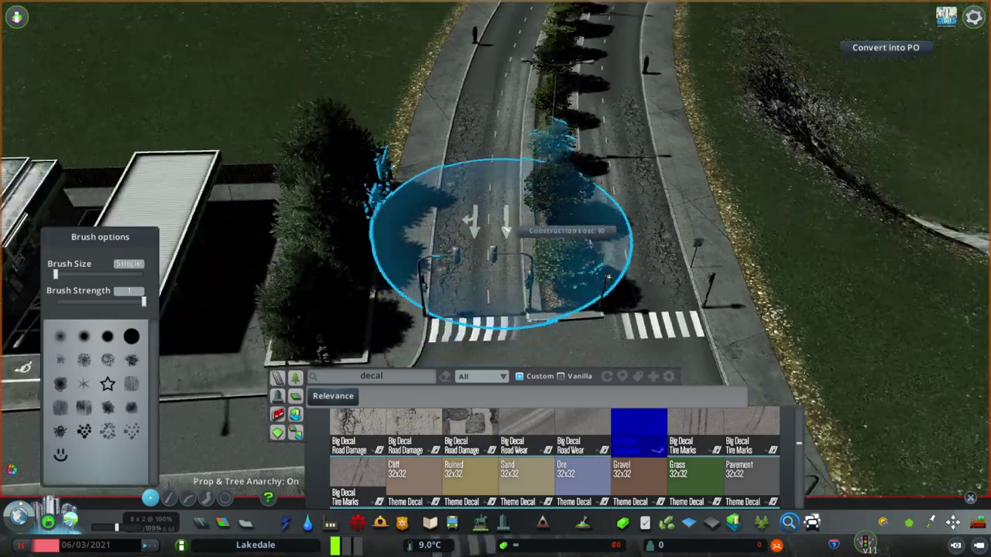
scroll(505, 230, down, 3)
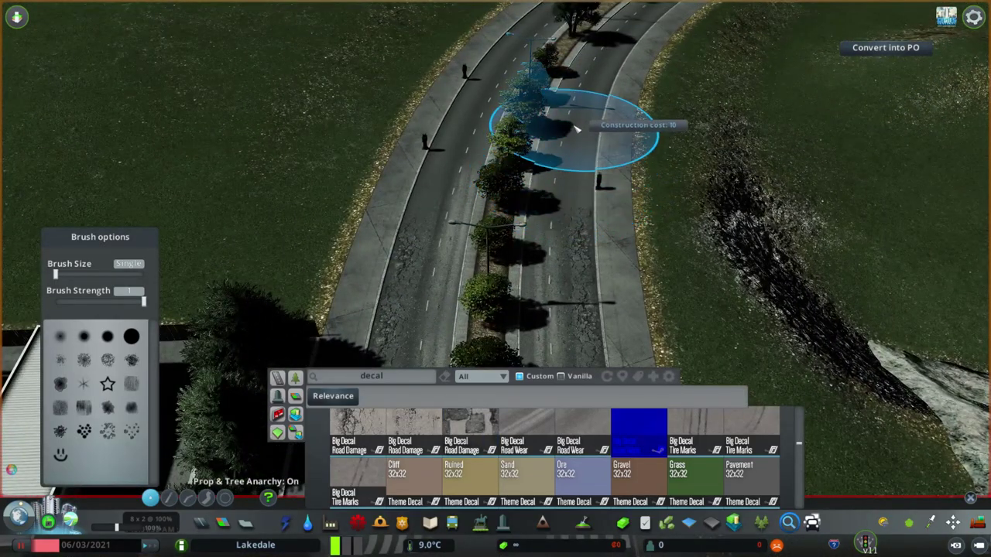
scroll(582, 93, down, 3)
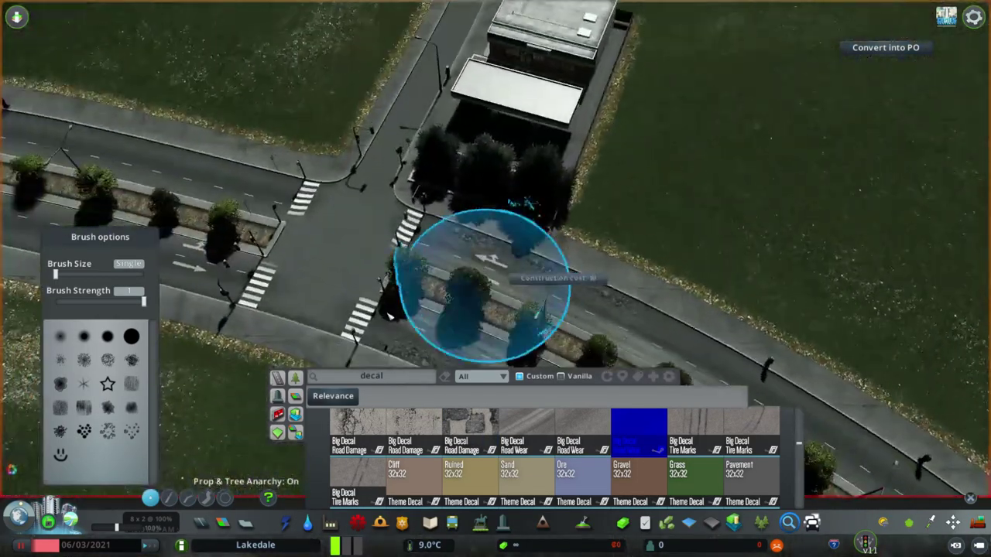
scroll(410, 310, up, 5)
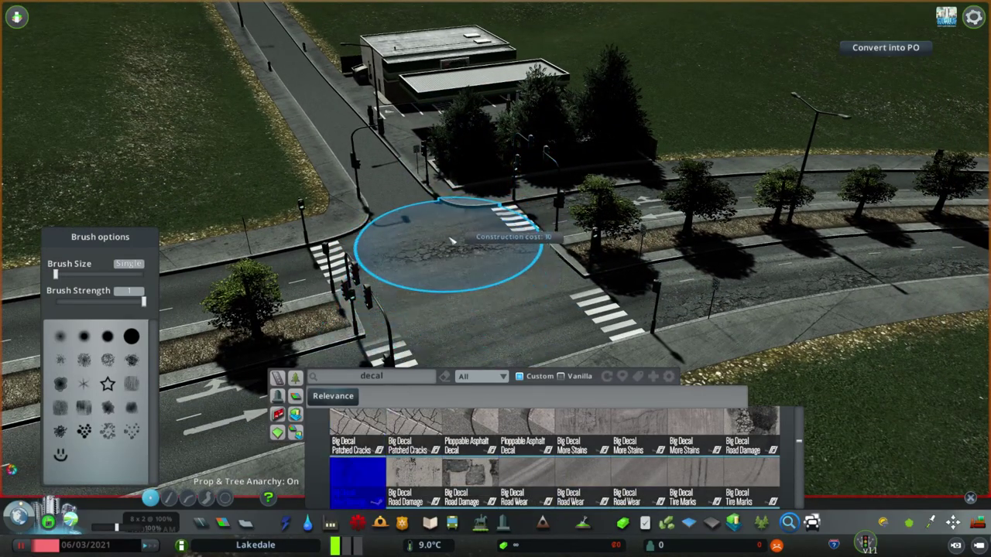
scroll(456, 259, up, 2)
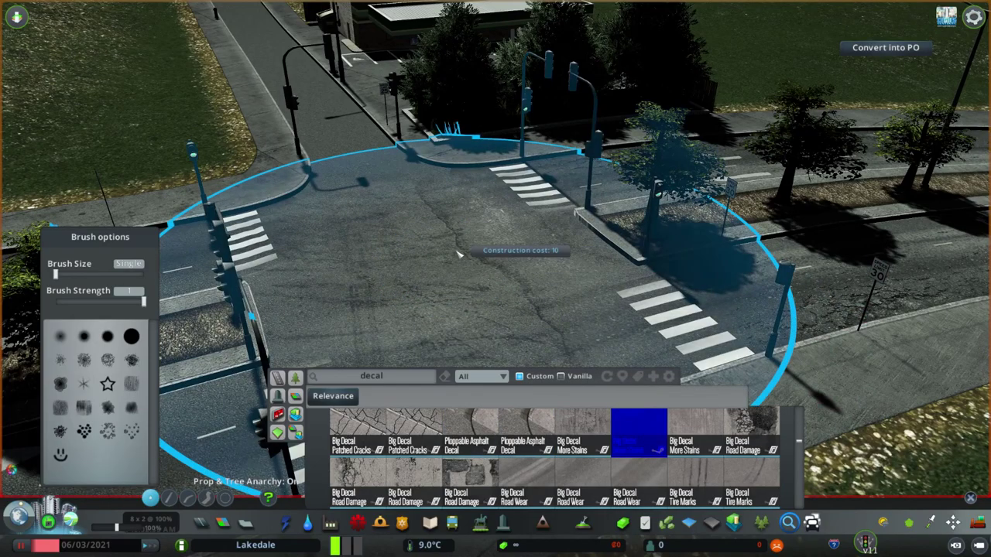
scroll(458, 254, down, 2)
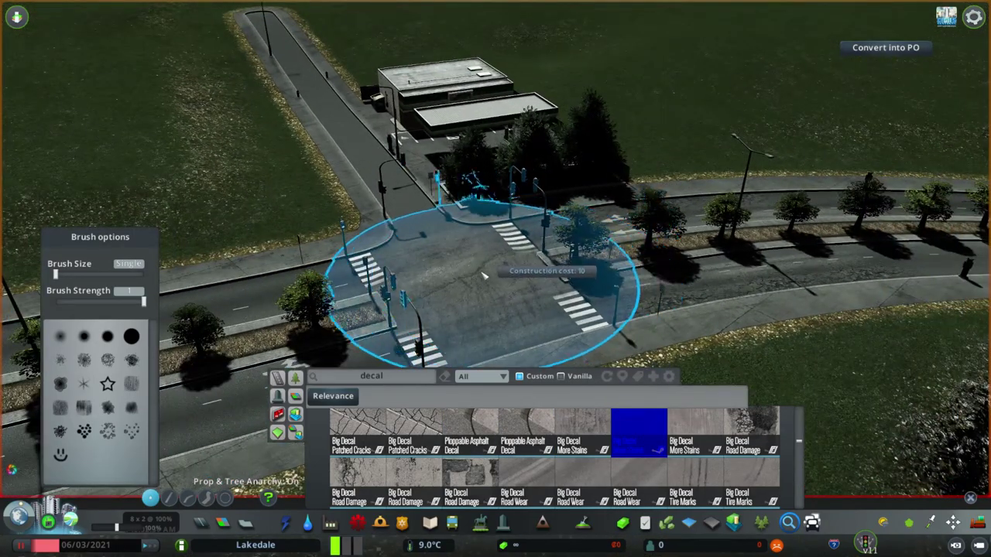
key(e)
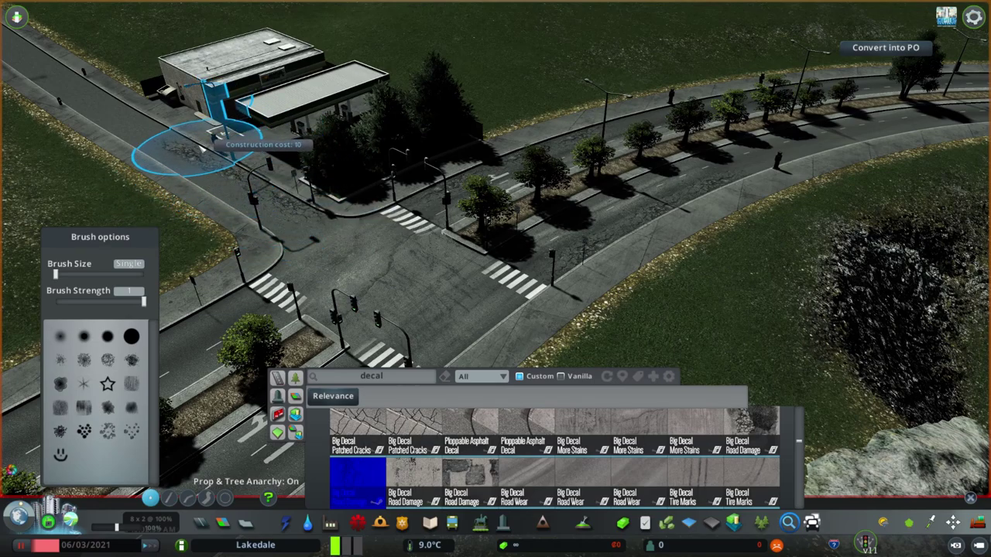
key(e)
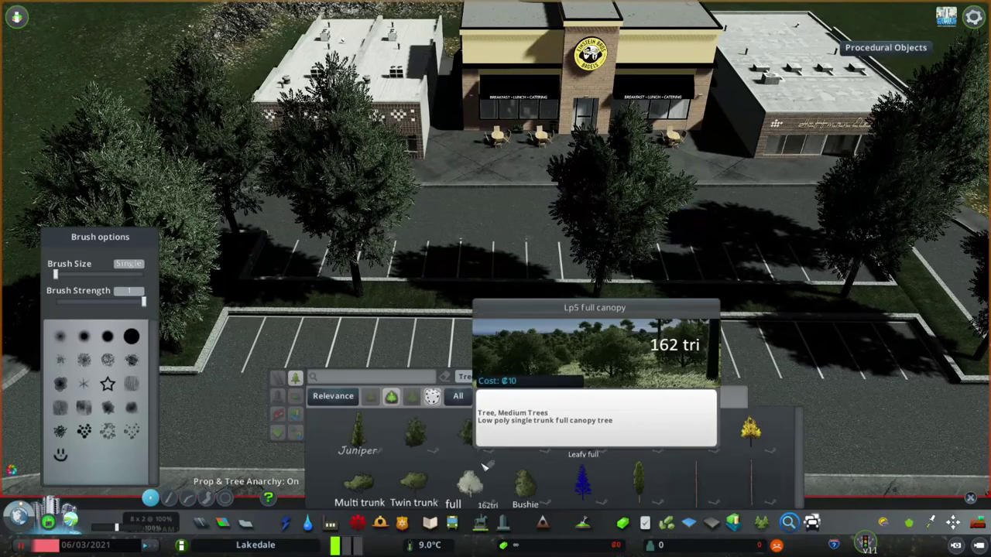
scroll(483, 464, down, 3)
scroll(541, 481, down, 3)
scroll(479, 294, up, 3)
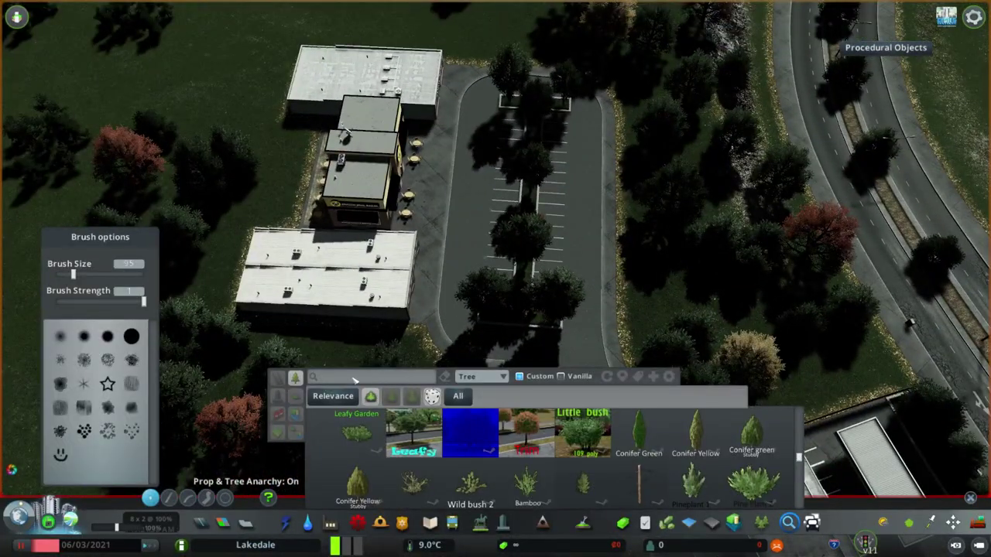
Step: Pick Big Decal Road Wear from the decal search and paint the bakery lot's drive lane
click(340, 378)
text(decal)
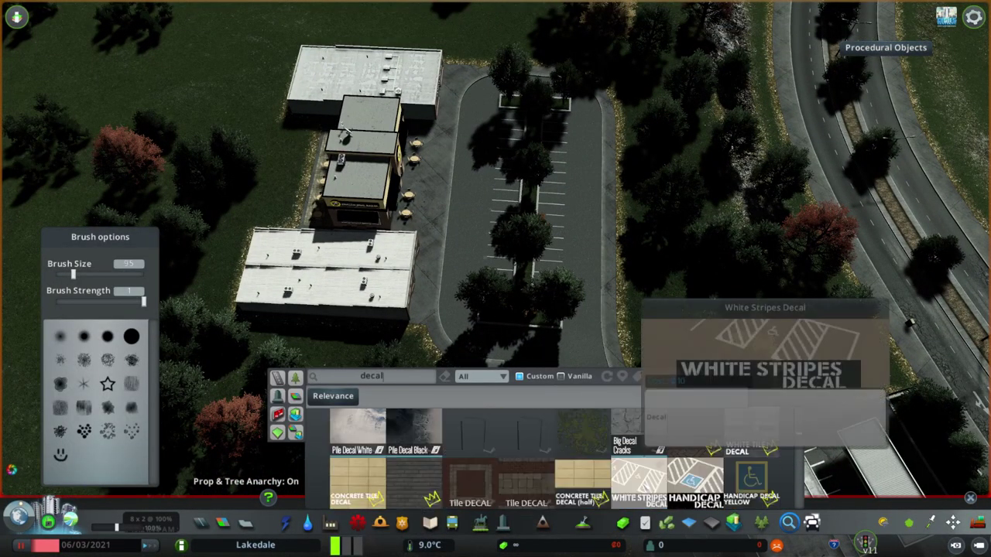
scroll(645, 485, down, 2)
click(357, 432)
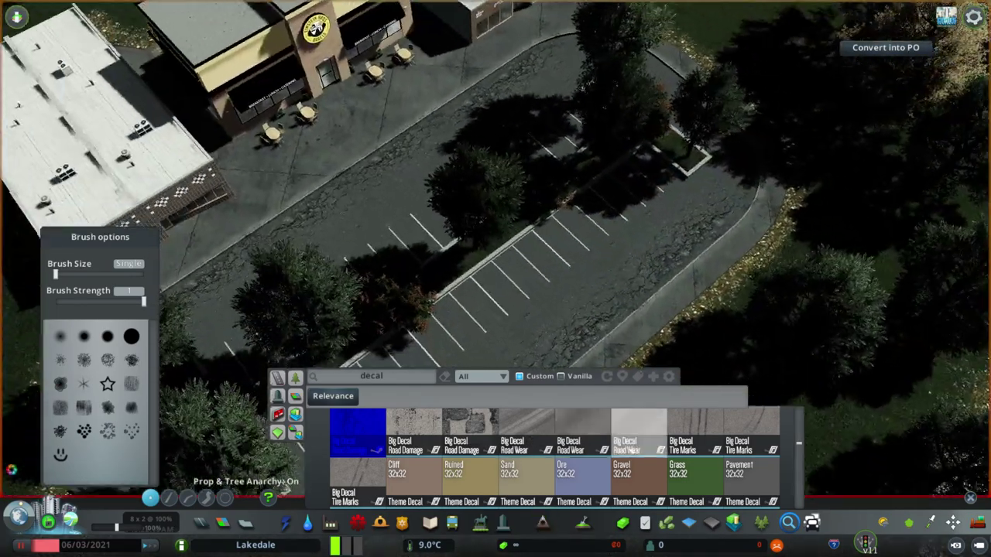
click(631, 445)
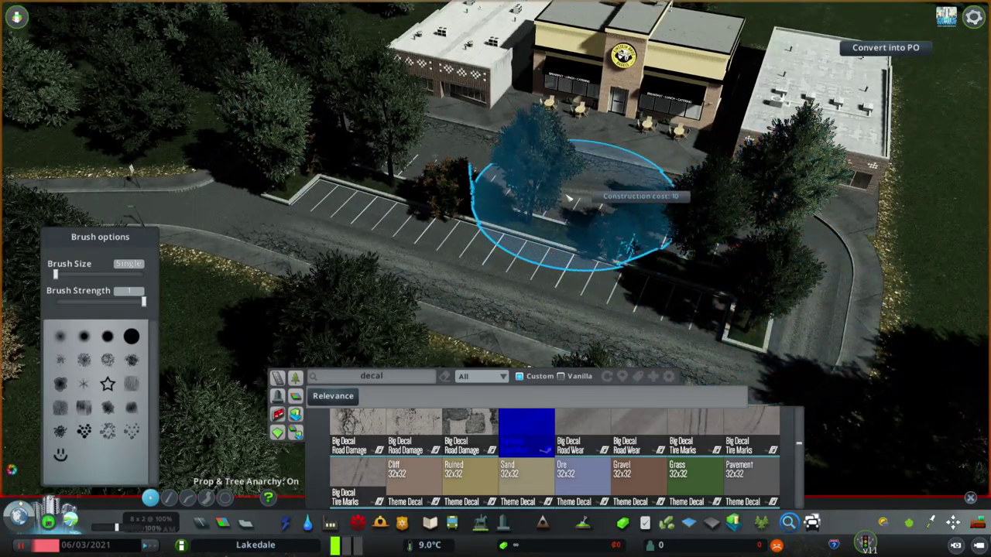
key(q)
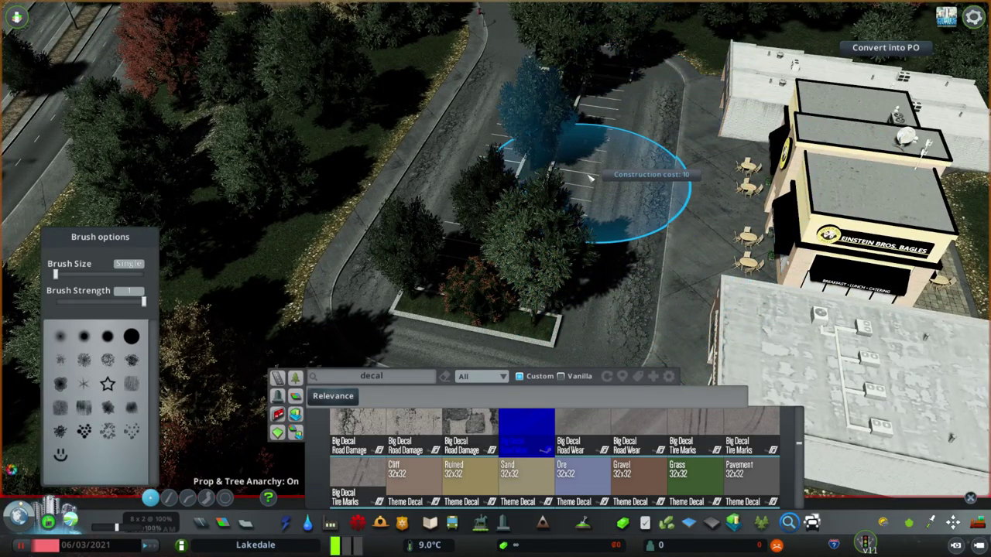
key(q)
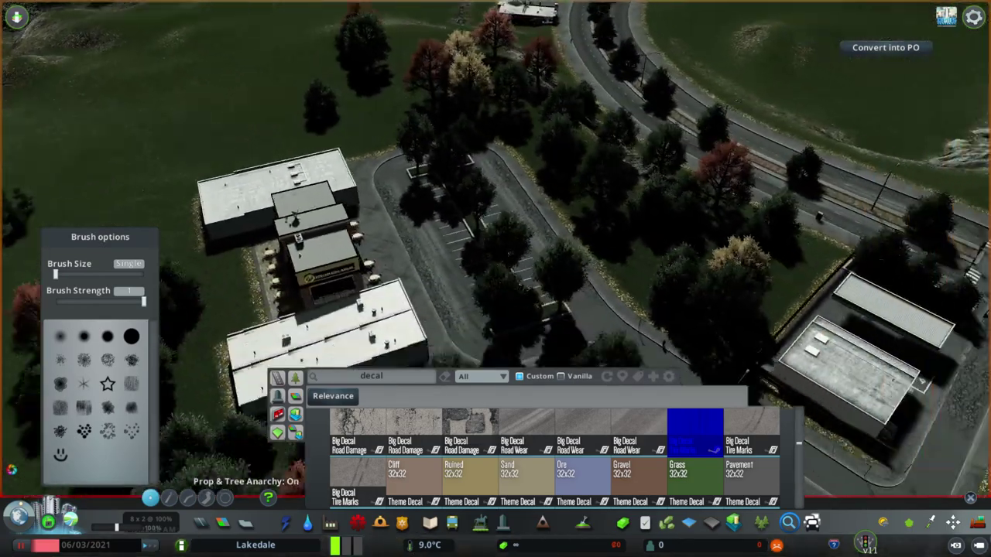
key(q)
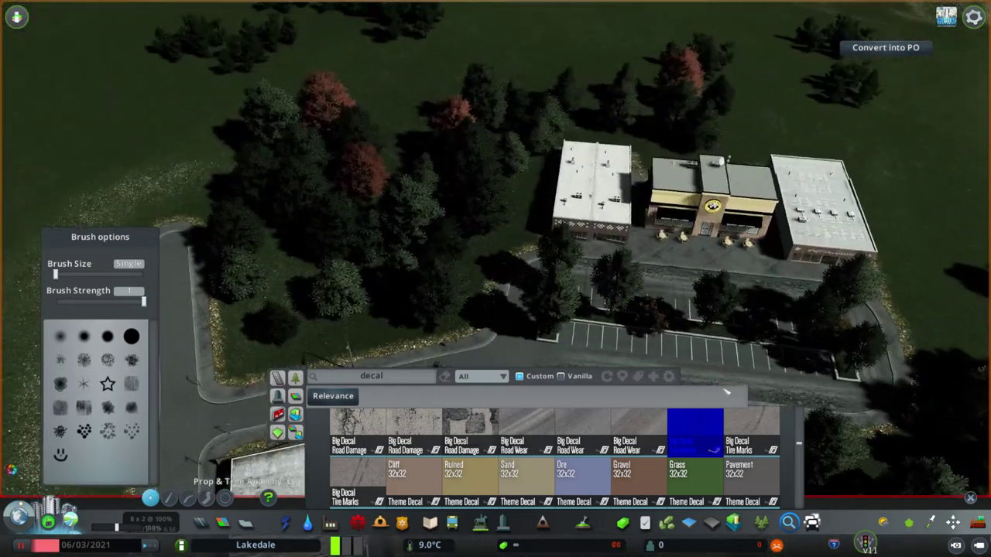
scroll(575, 199, up, 3)
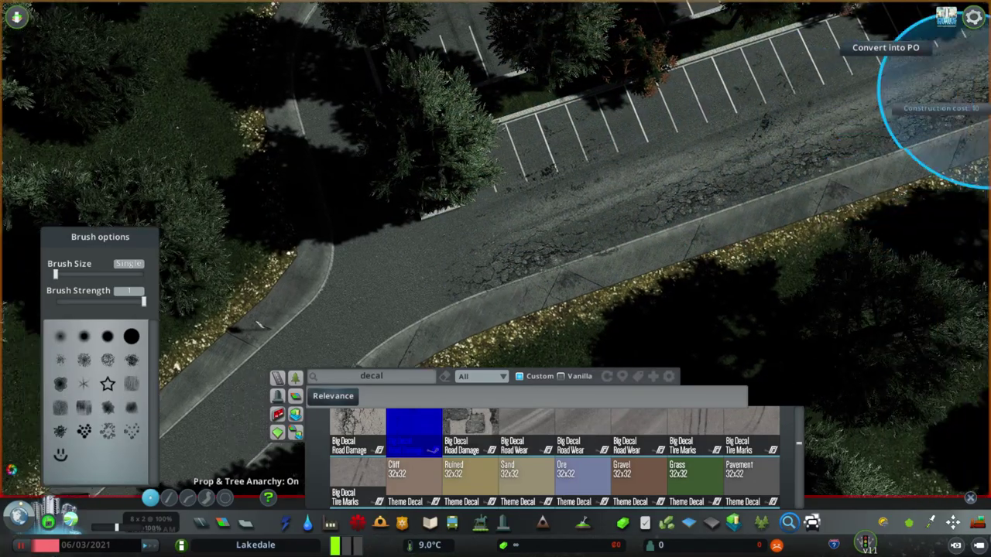
scroll(670, 201, up, 3)
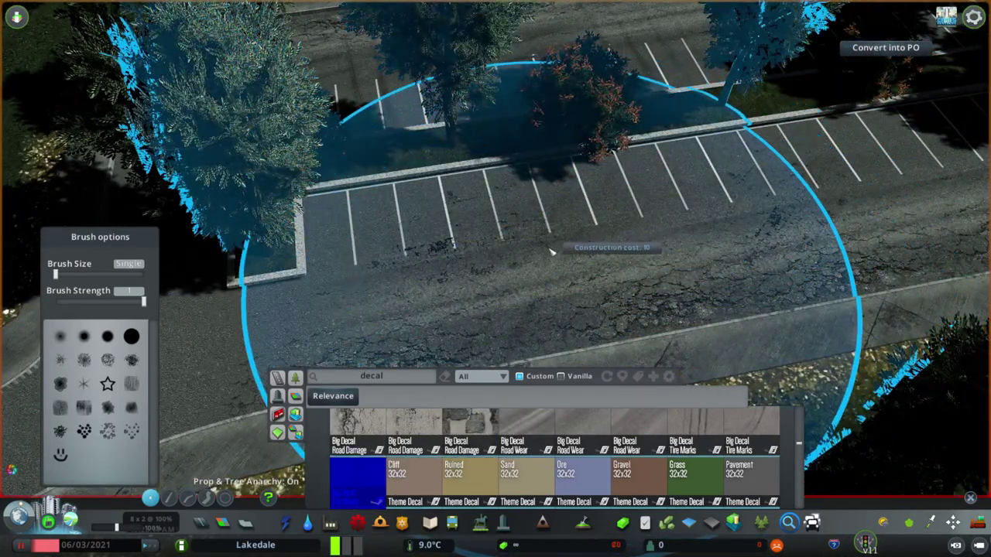
scroll(631, 438, up, 2)
scroll(557, 225, down, 5)
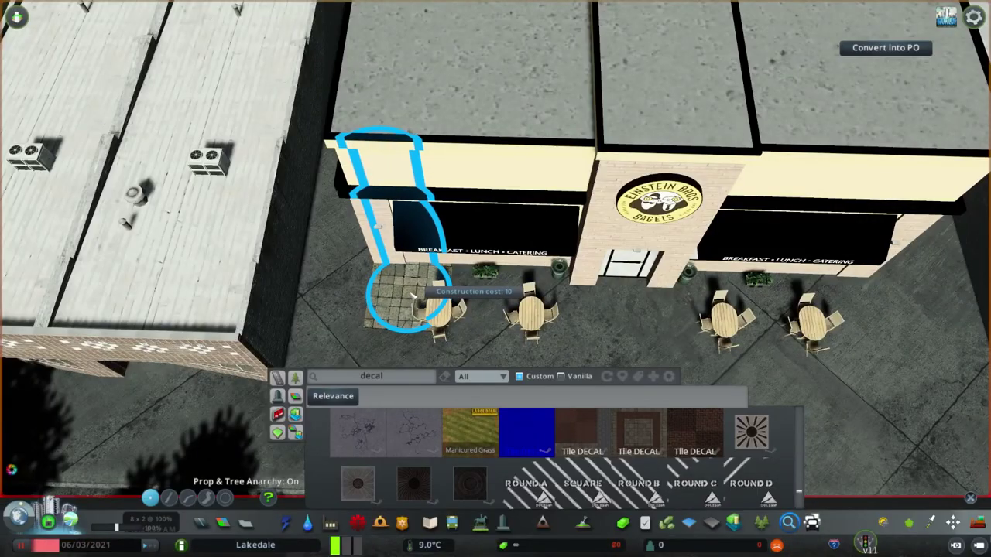
Step: Lay Tile DECAL paving across the bagel shop frontage, under the right table and leftward
click(416, 294)
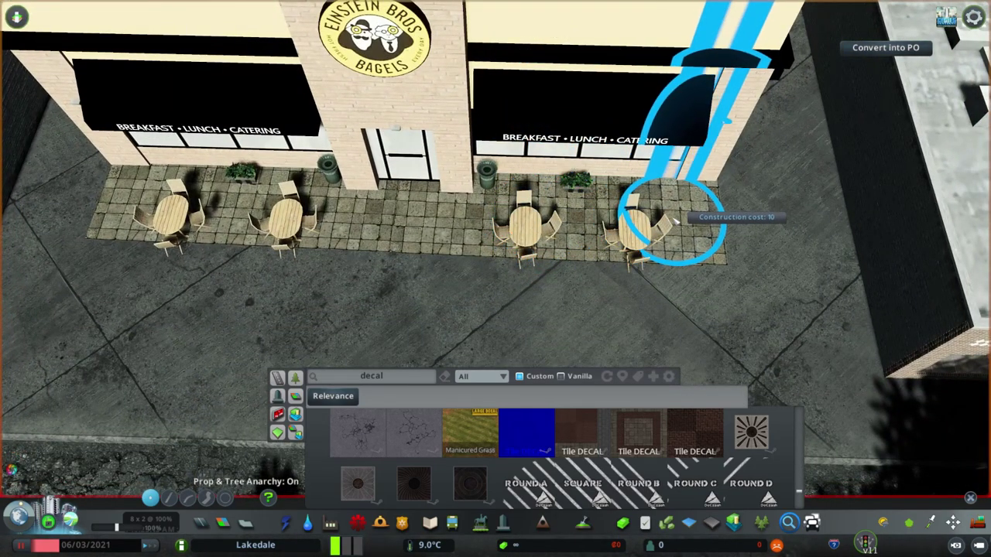
click(664, 310)
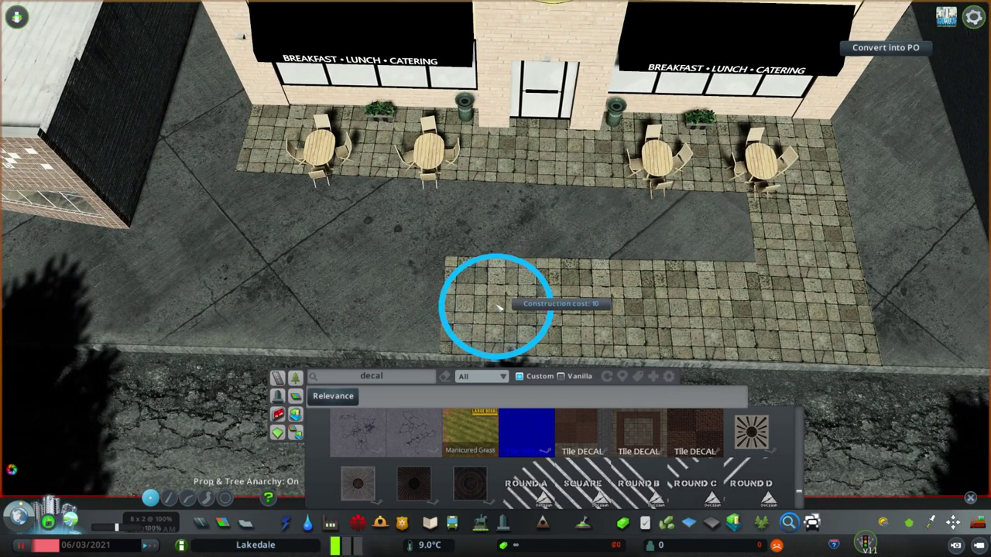
mouse_move(497, 307)
mouse_down()
mouse_move(252, 301)
mouse_move(267, 222)
mouse_up()
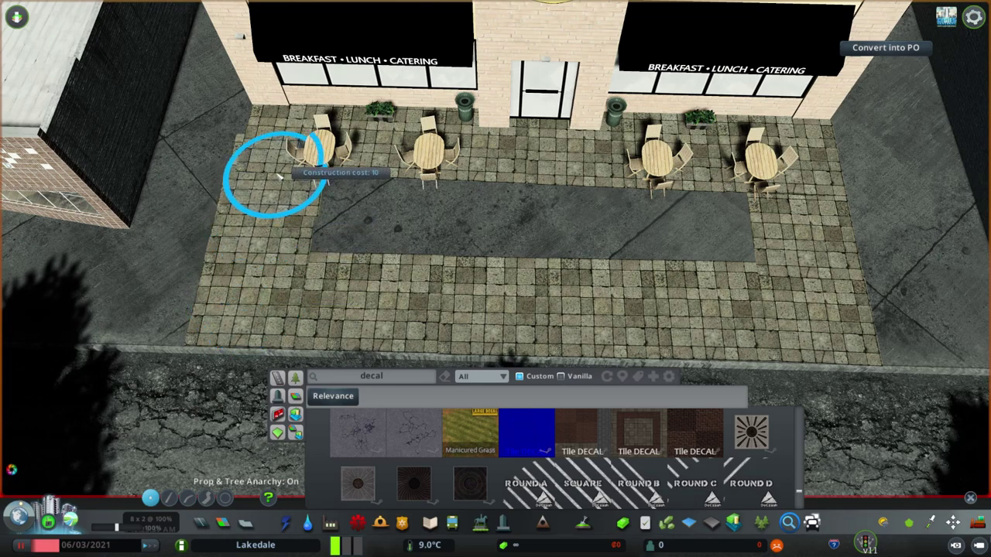
drag(285, 146, 357, 218)
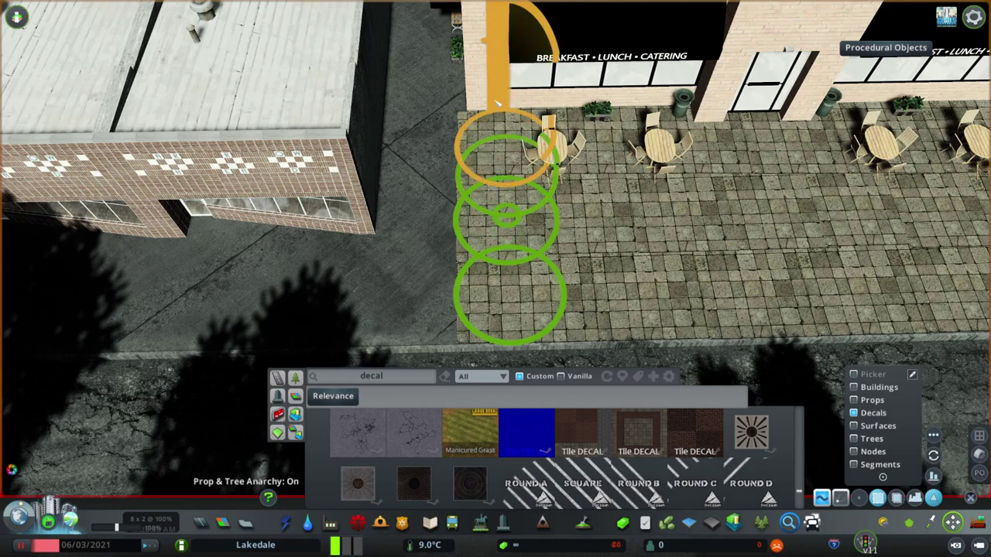
Step: Drag the stacked tile decals across the patio to fill every gap out to the curb
click(498, 103)
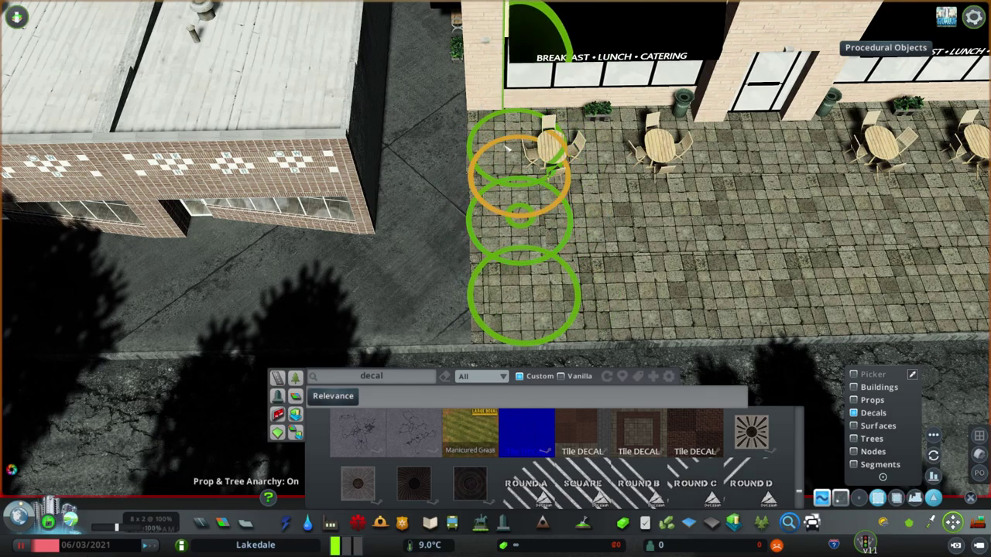
drag(517, 221, 497, 133)
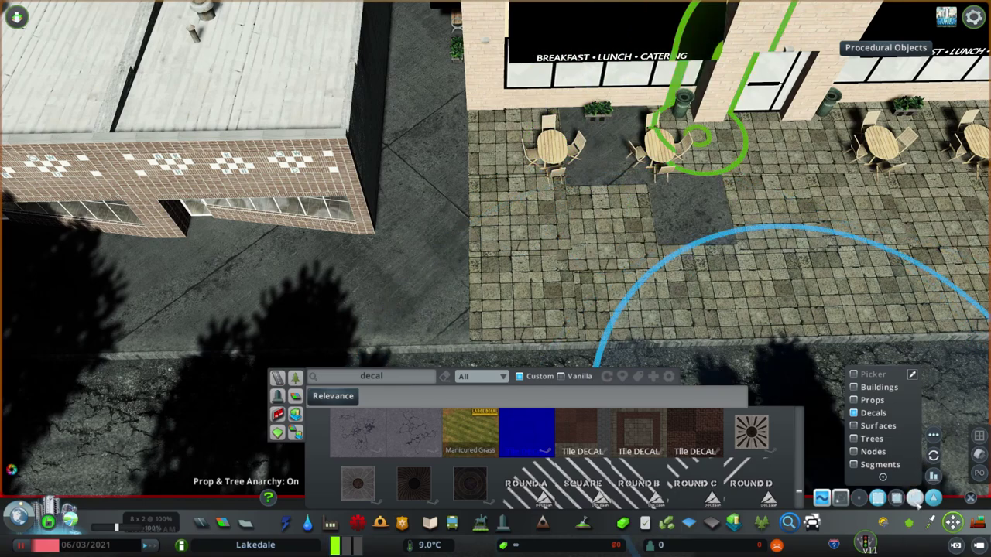
scroll(805, 200, down, 2)
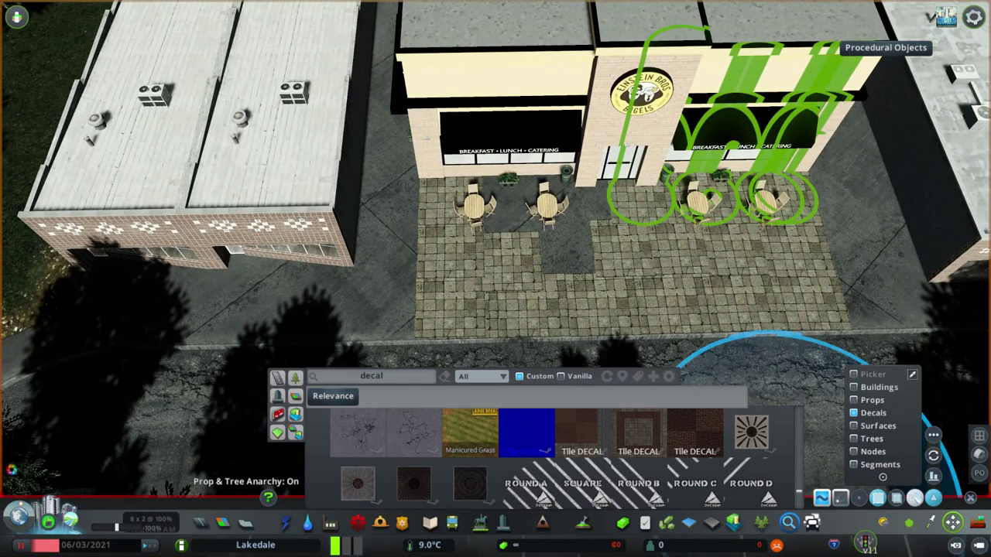
scroll(452, 222, up, 3)
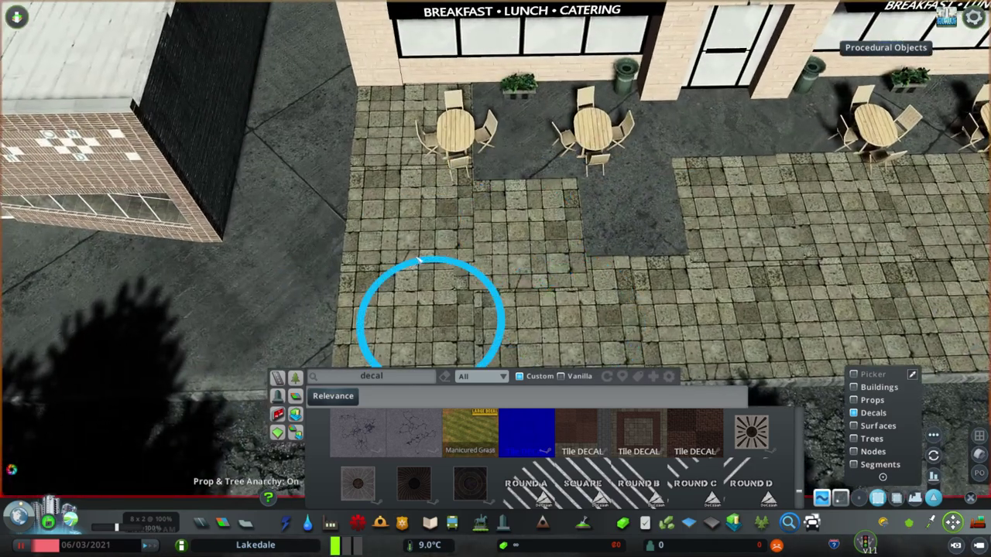
click(395, 285)
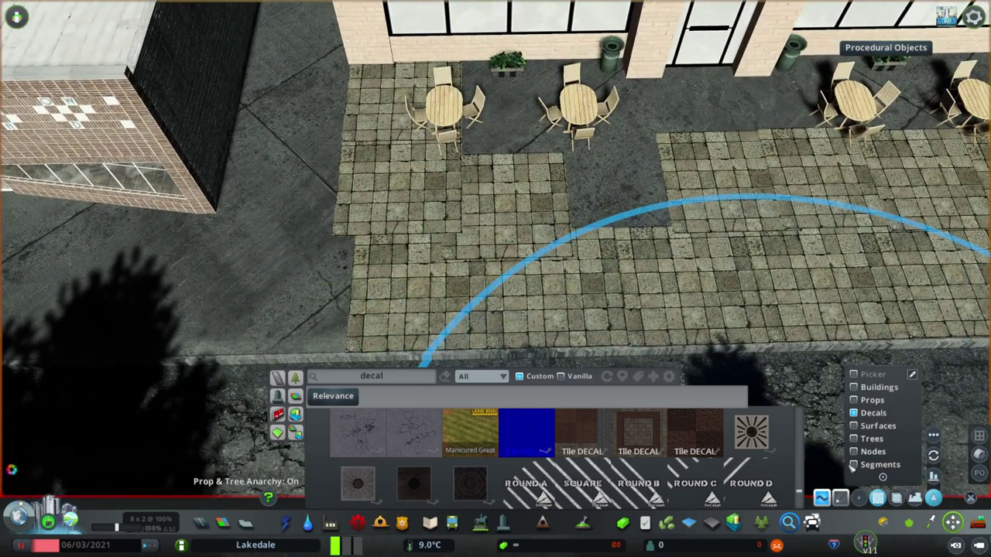
mouse_move(497, 213)
mouse_down()
mouse_move(534, 293)
mouse_move(521, 99)
mouse_move(645, 100)
mouse_move(657, 276)
mouse_move(641, 186)
mouse_up()
key(d)
mouse_move(674, 254)
mouse_down()
mouse_move(630, 153)
mouse_move(660, 282)
mouse_move(619, 177)
mouse_up()
key(d)
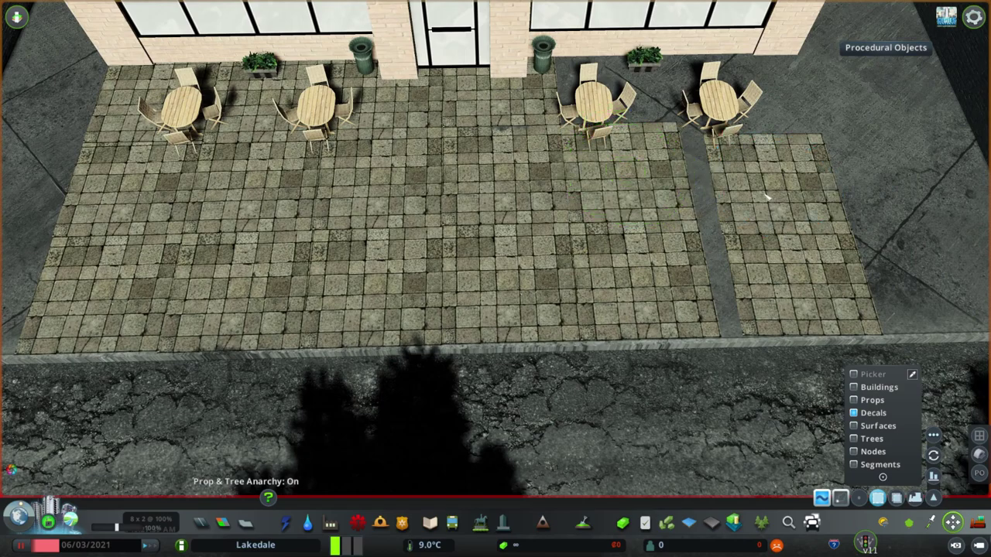
drag(767, 197, 611, 77)
mouse_move(786, 288)
mouse_down()
mouse_move(769, 287)
mouse_move(750, 172)
mouse_up()
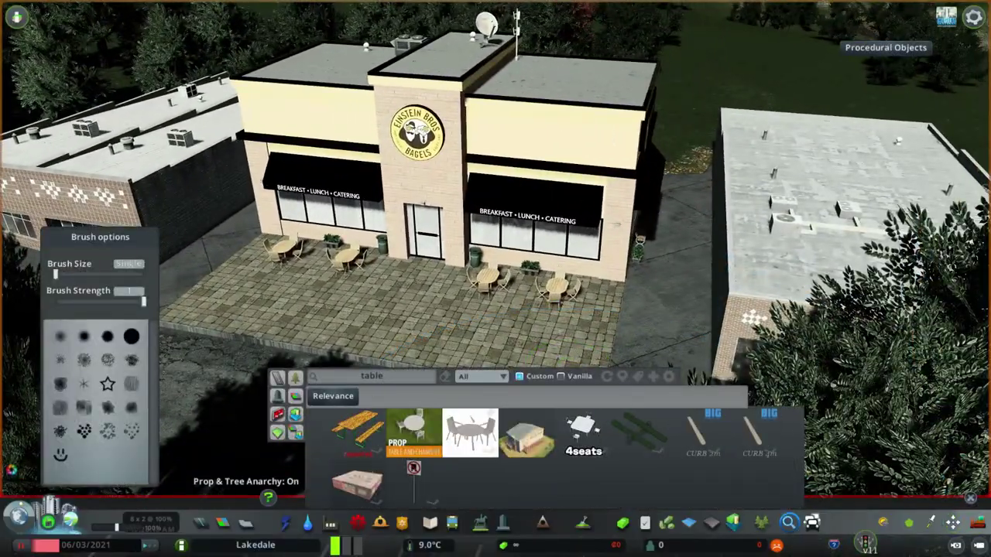
text(wood)
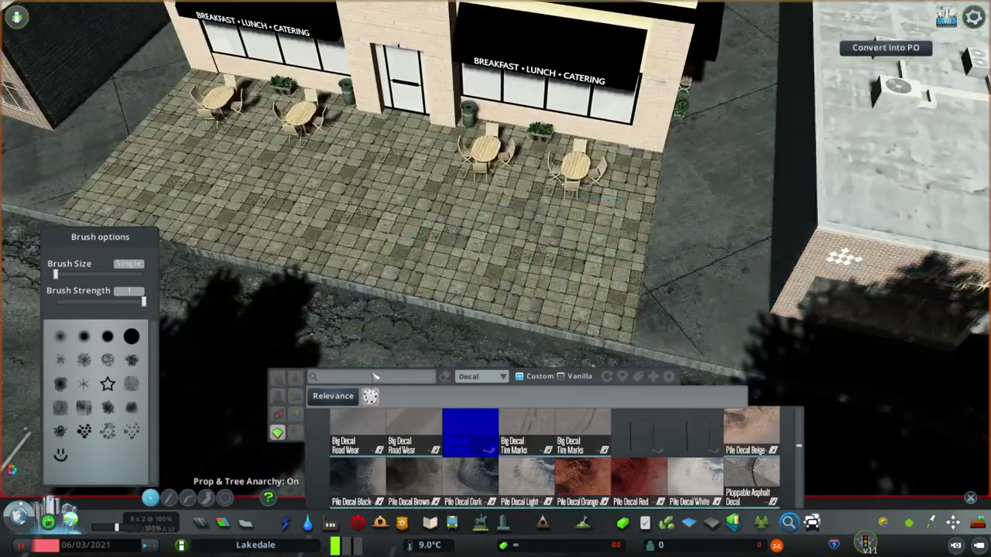
text(table)
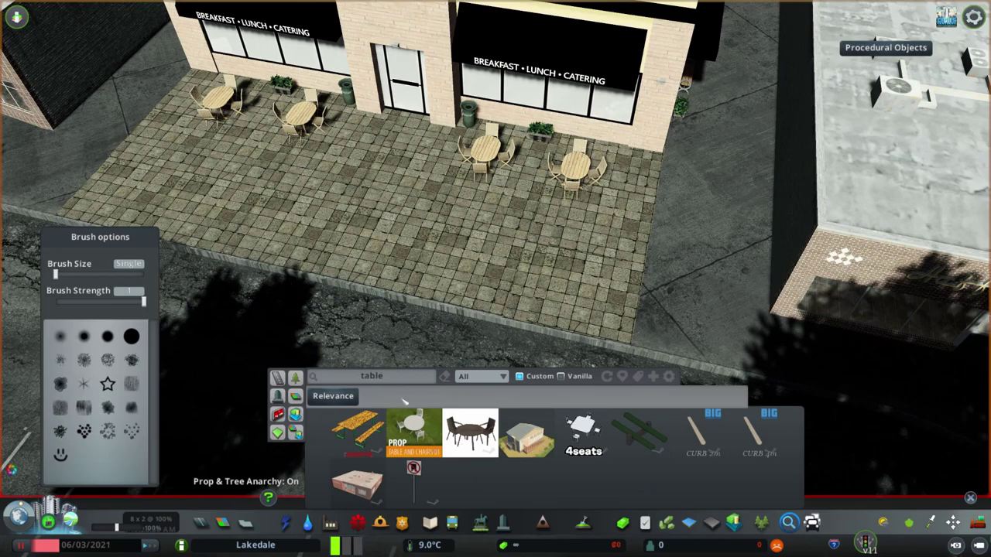
text(chair)
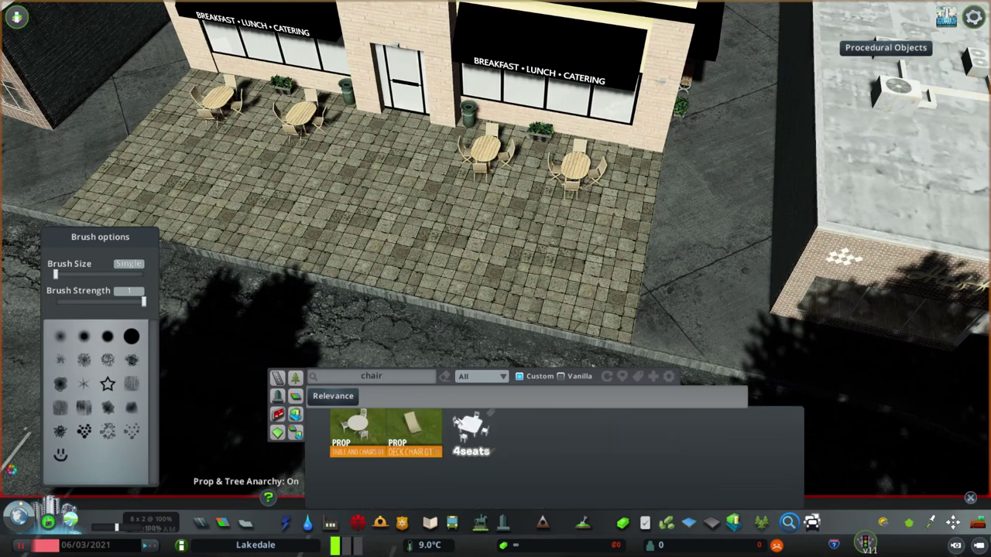
Step: Swap the chair search for tables and furnish the bagel shop patio with café tables
key(ctrl+a)
text(tabl)
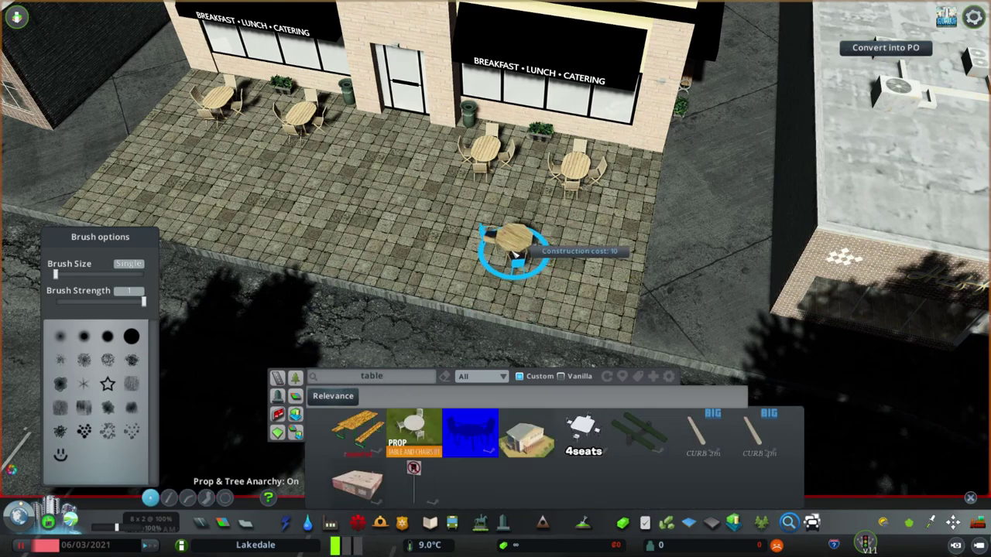
key(Escape)
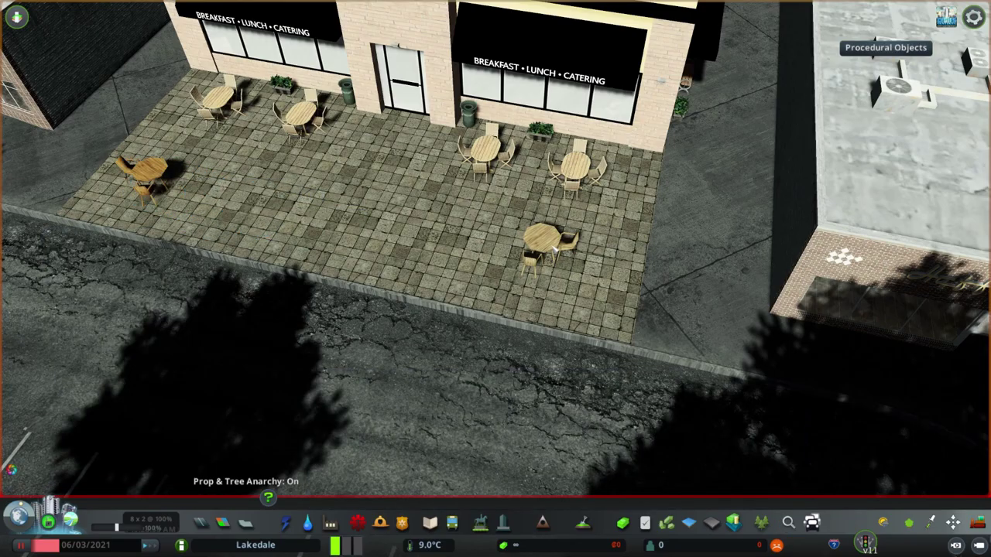
key(m)
key(Escape)
key(Escape)
key(Escape)
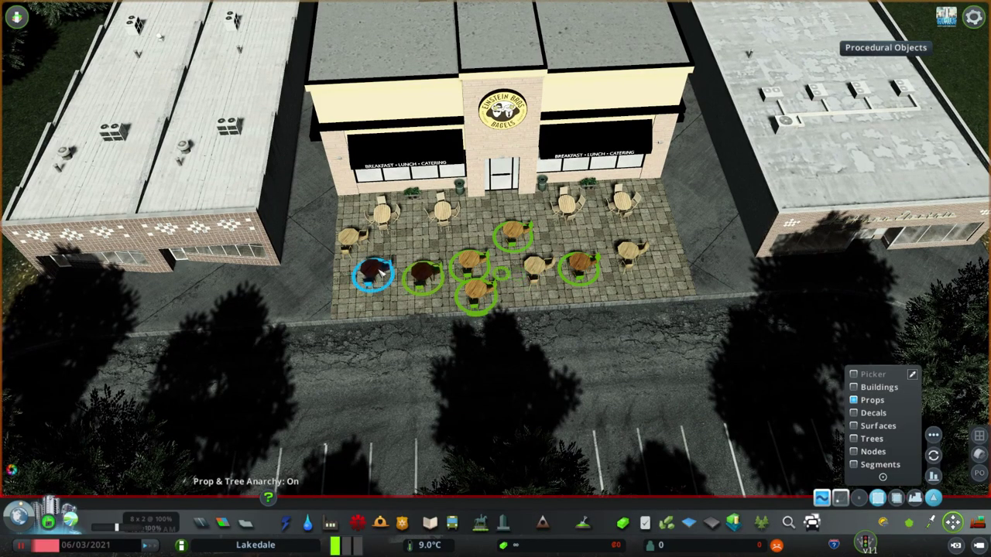
Step: Delete the surplus café tables from the patio and bring the asset search back up
key(Delete)
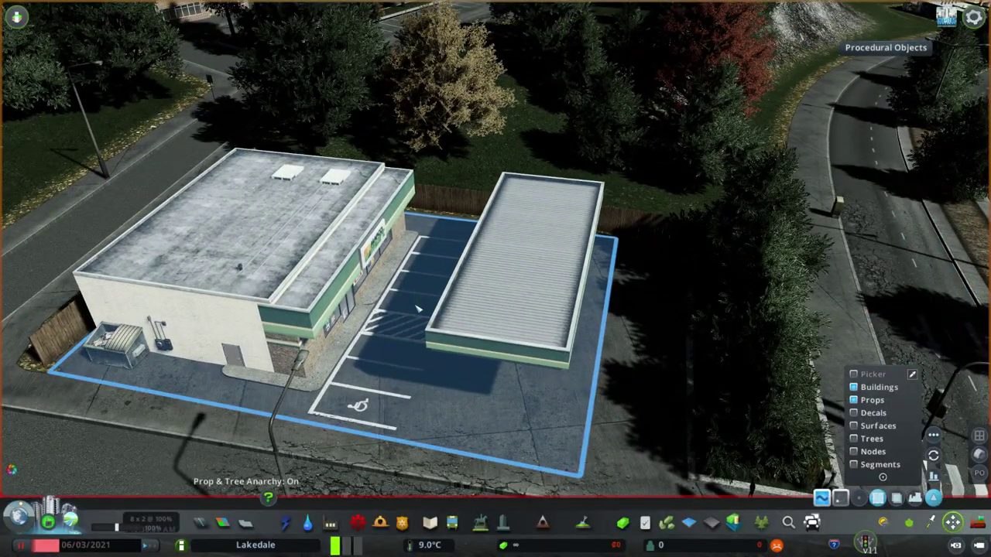
key(Escape)
scroll(418, 309, down, 10)
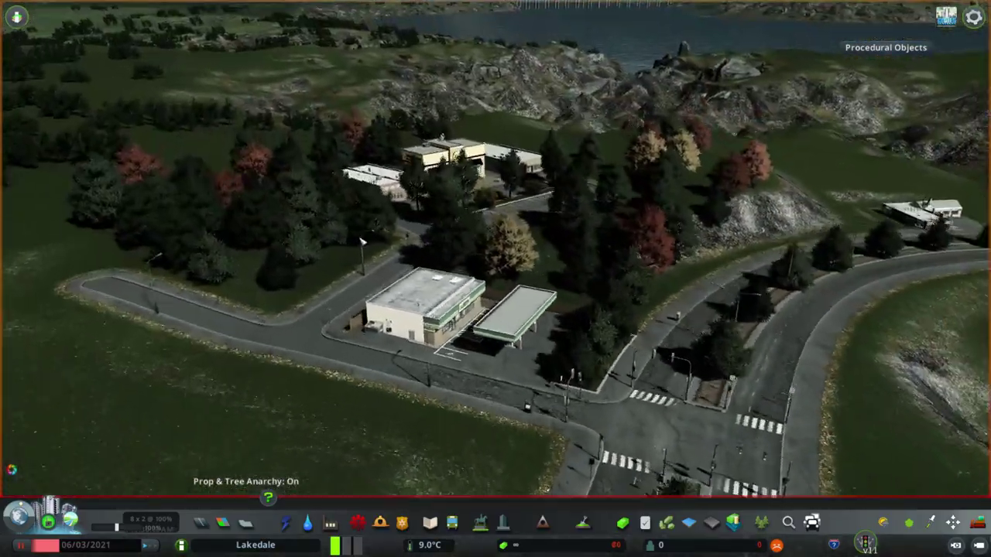
scroll(361, 243, up, 5)
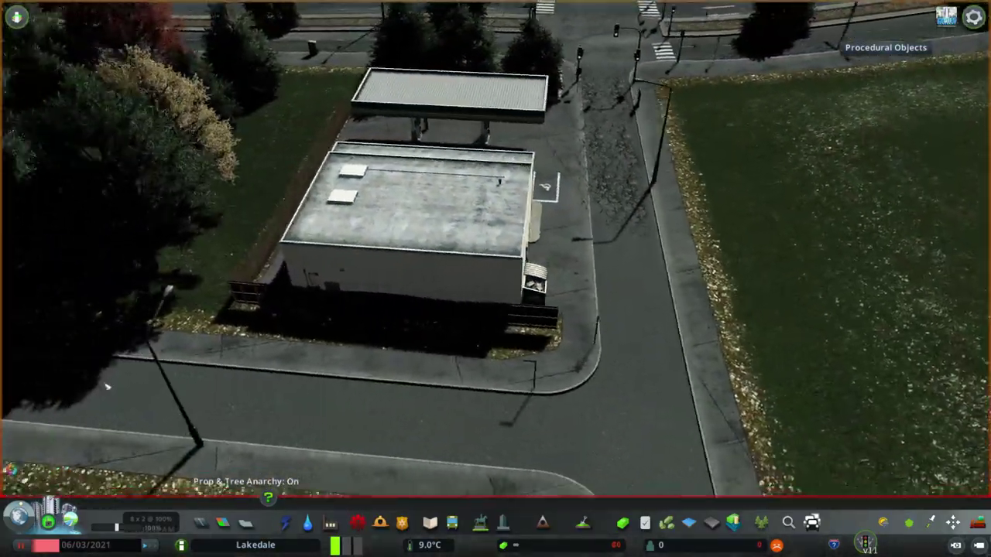
key(ctrl+f)
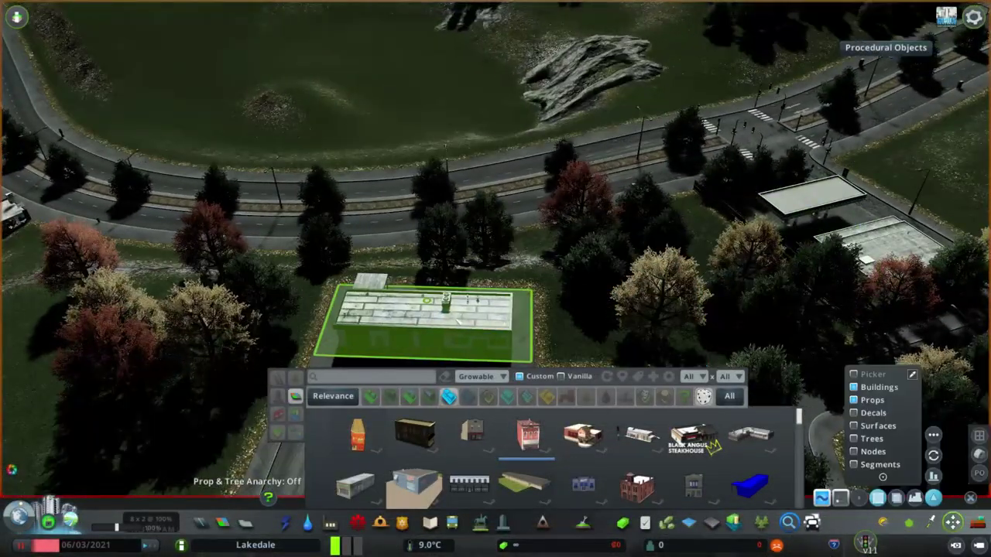
Step: Delete the small building by the parking lot and place the Dunkin' Donuts shop beside the old store
click(456, 322)
scroll(574, 141, up, 2)
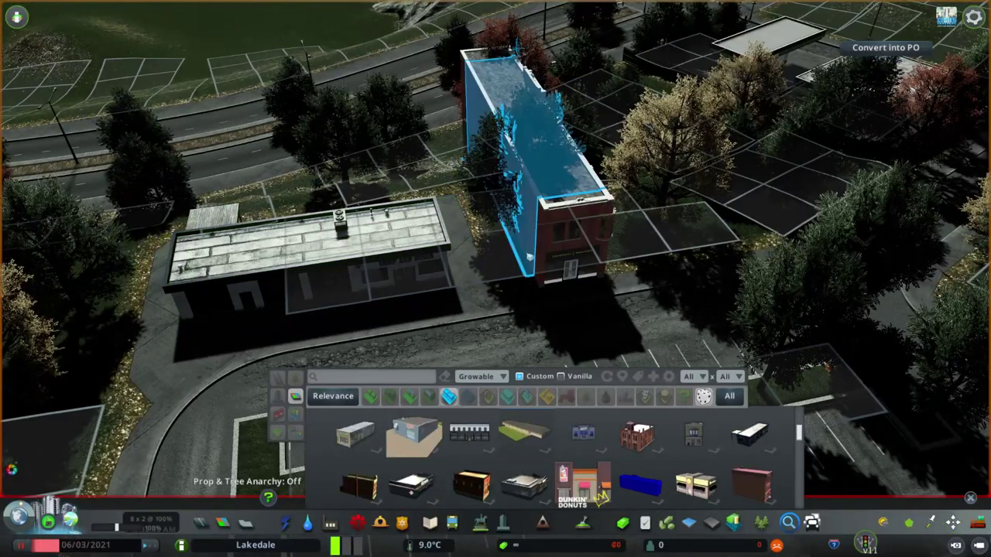
key(Delete)
scroll(677, 497, down, 1)
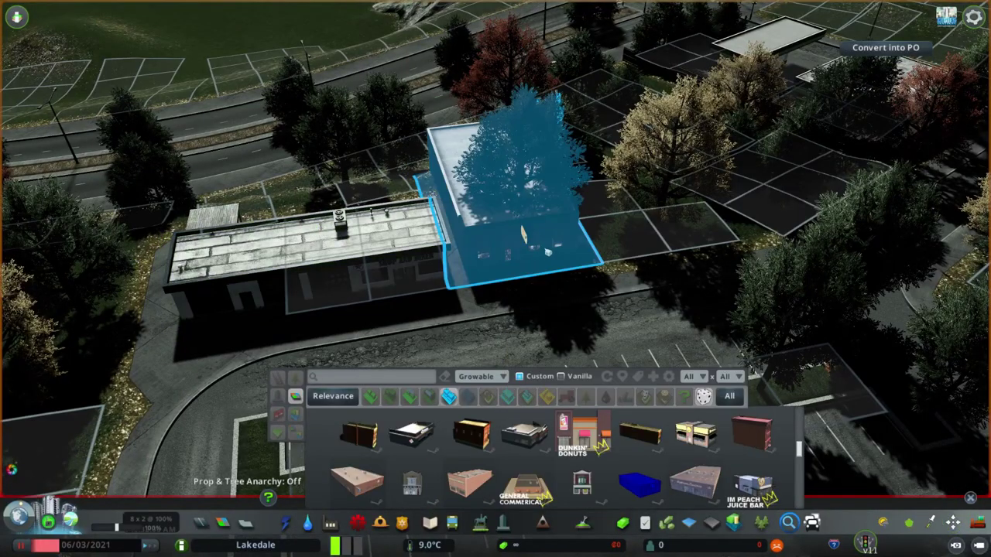
scroll(729, 385, down, 2)
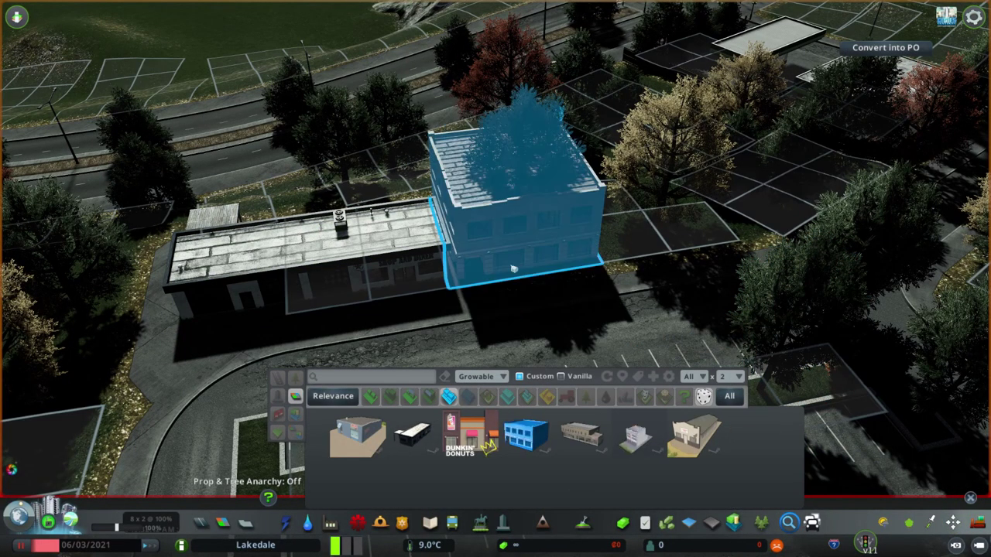
click(655, 234)
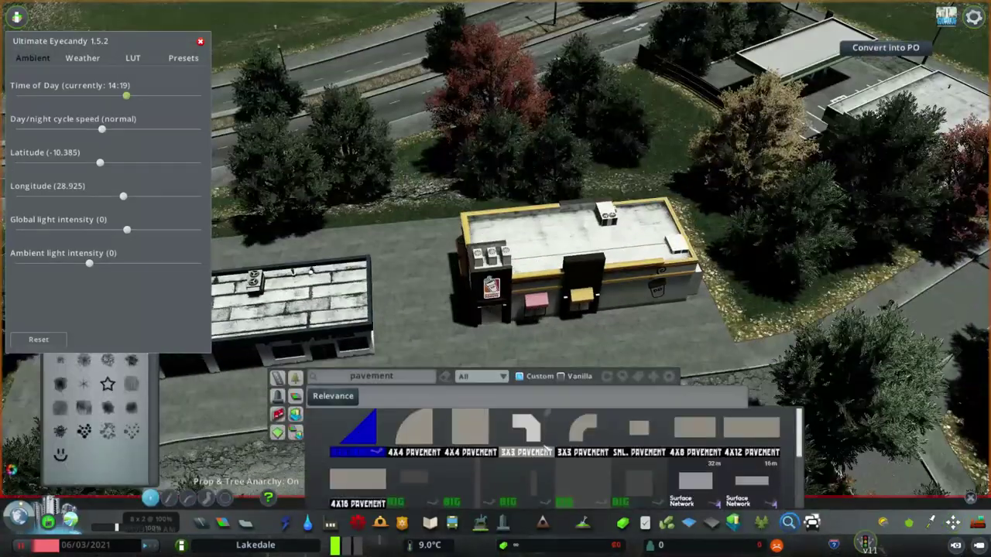
text(fence)
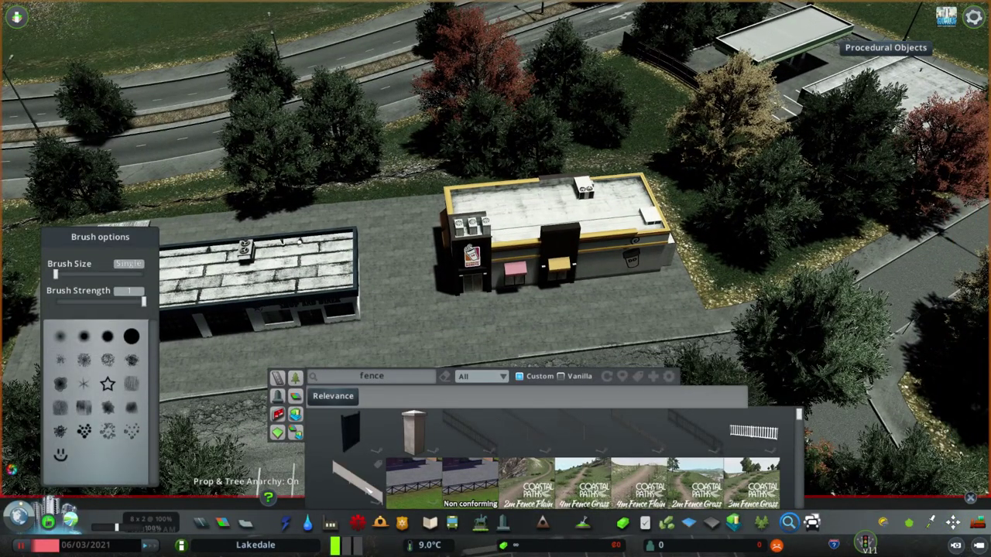
Step: Pick a fence asset and swing the camera to an oblique view of the shop lots
click(356, 478)
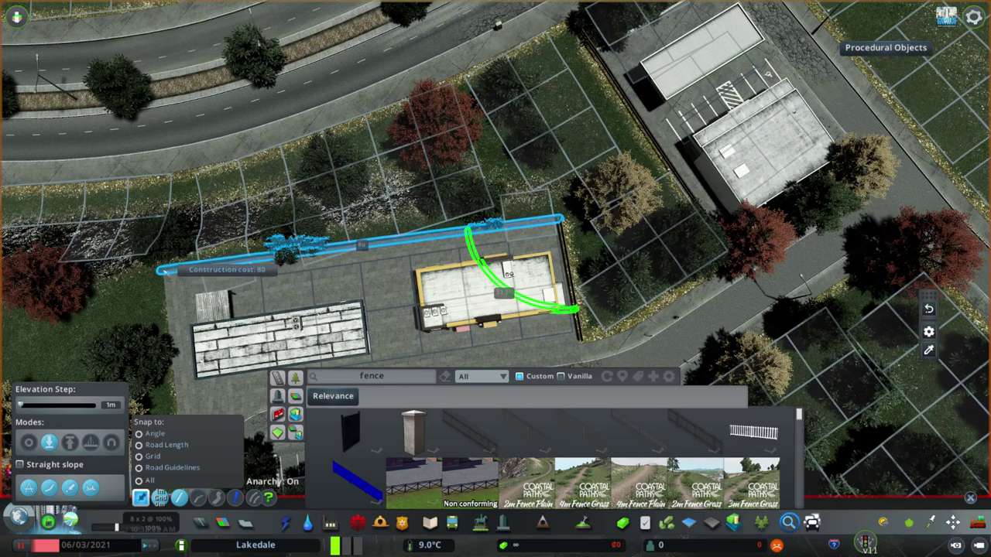
key(s)
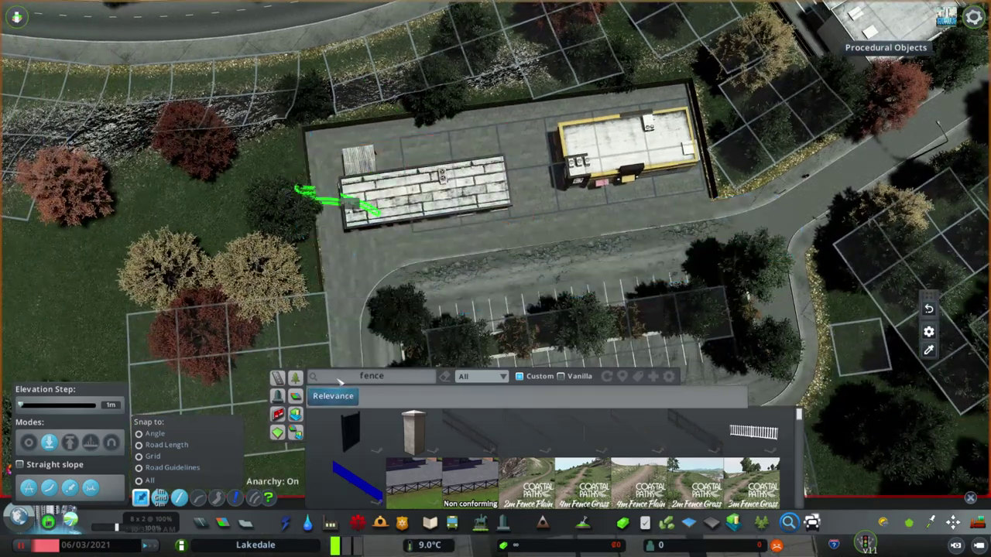
key(s)
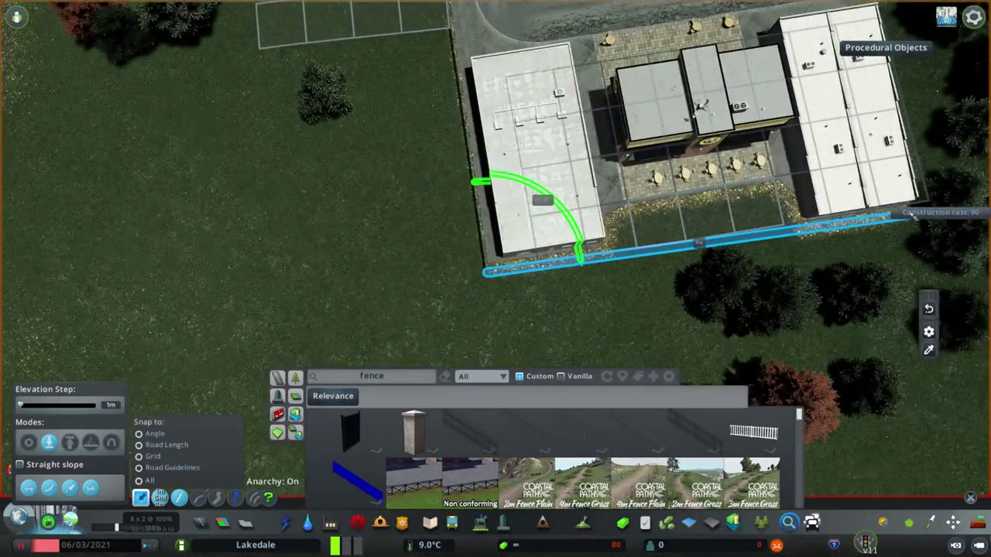
key(d)
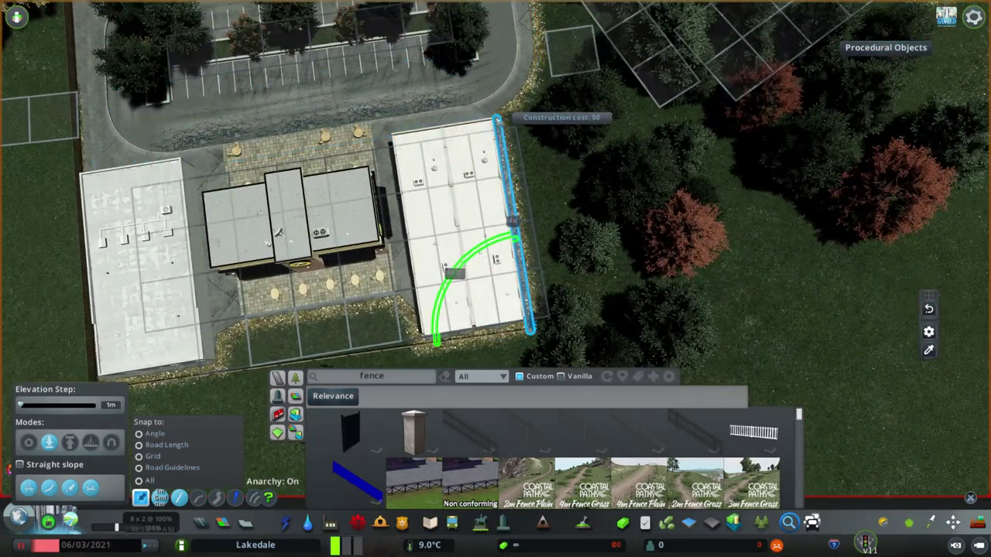
key(e)
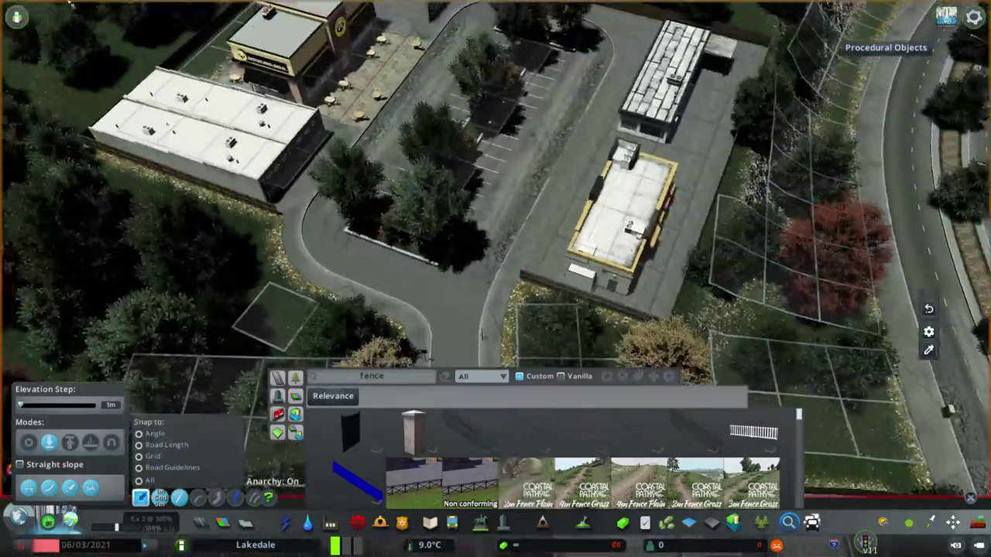
scroll(442, 379, up, 5)
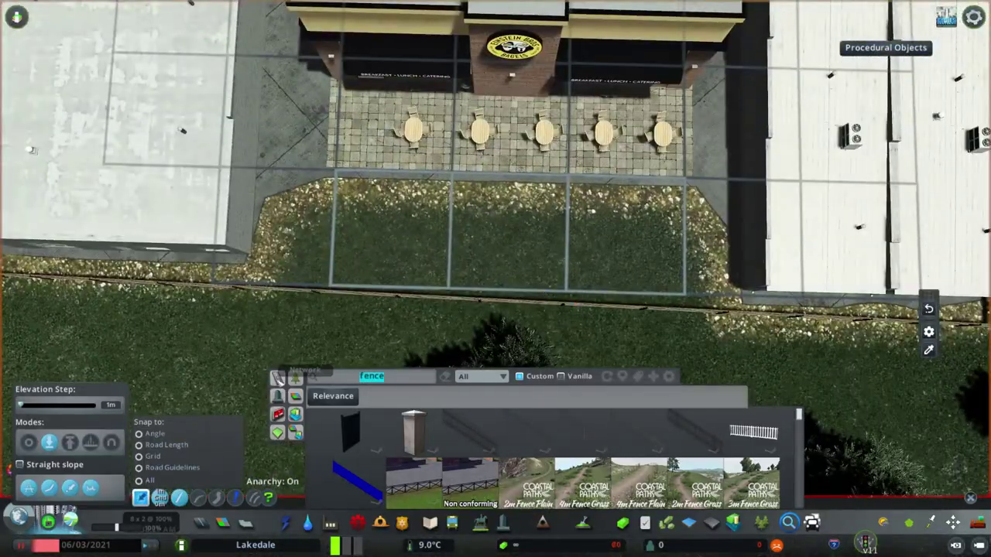
text(pavement)
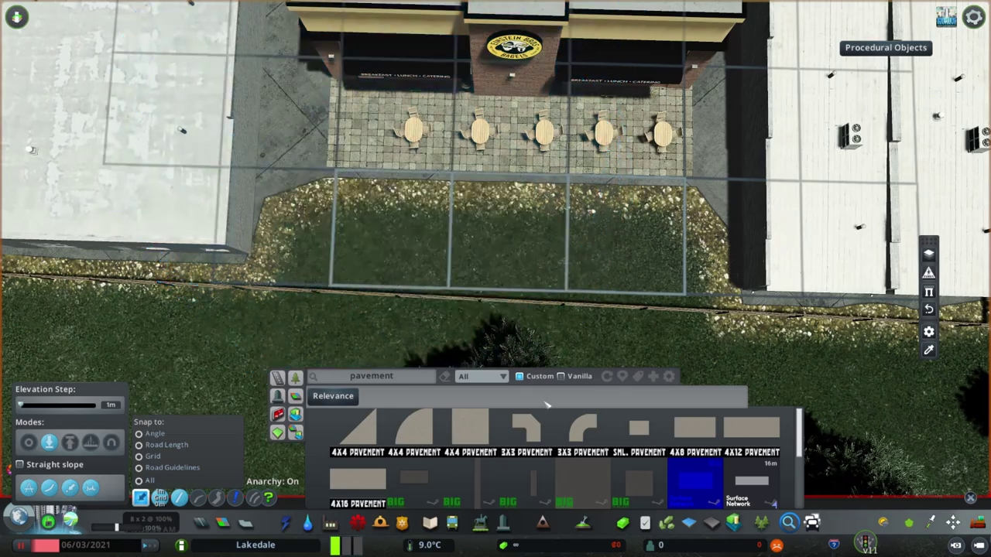
Step: Arm a pavement surface piece from the 'pavement' search results
click(563, 425)
scroll(511, 161, down, 2)
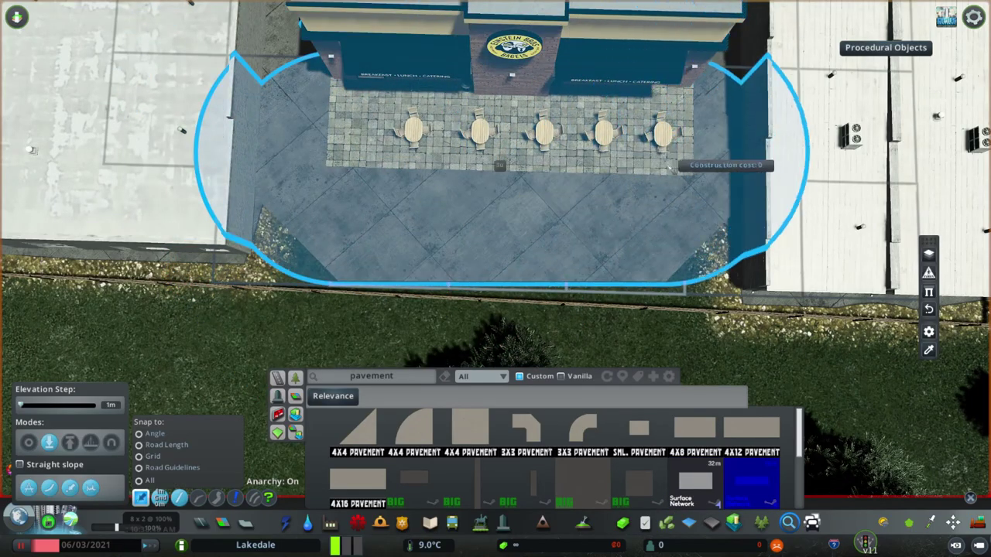
scroll(387, 193, down, 3)
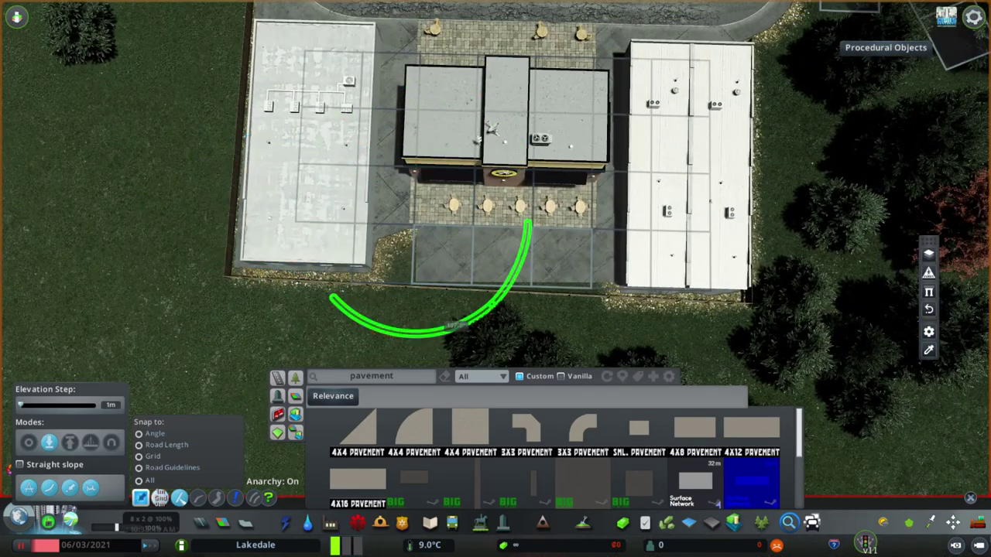
scroll(455, 325, up, 2)
scroll(112, 277, down, 3)
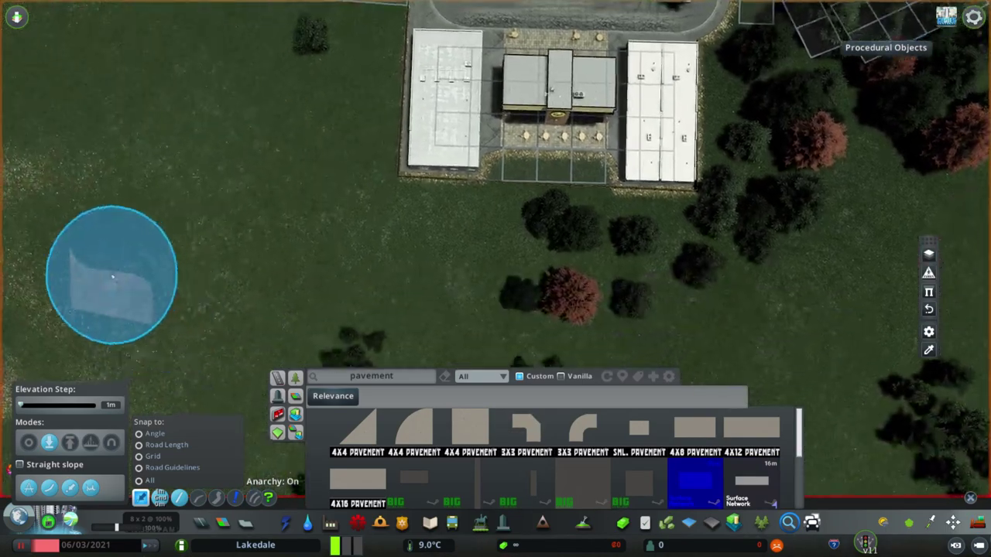
Step: Lay two pavement pieces, then move them onto the strip mall lot using the Segments filter
click(147, 290)
click(394, 299)
key(m)
drag(83, 166, 480, 448)
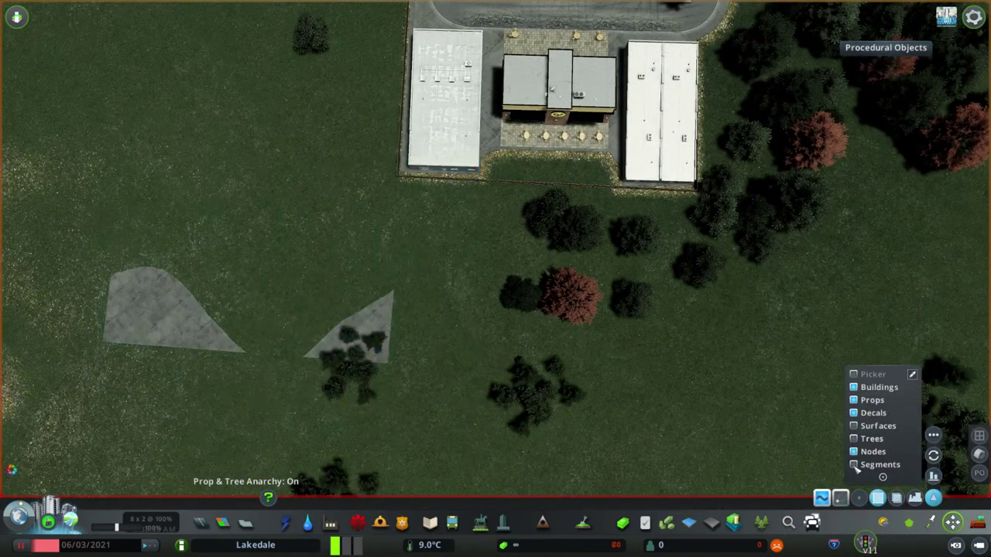
click(853, 465)
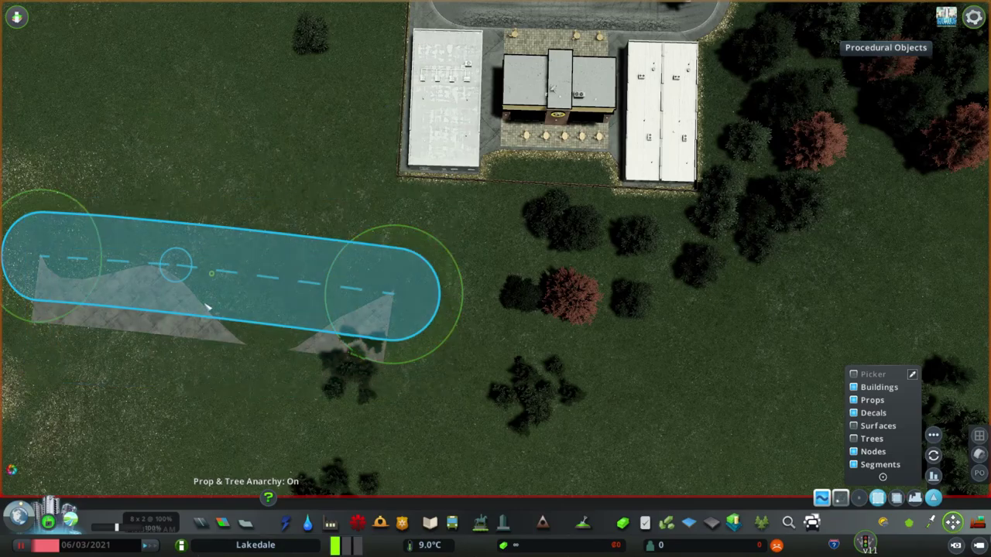
drag(205, 309, 554, 160)
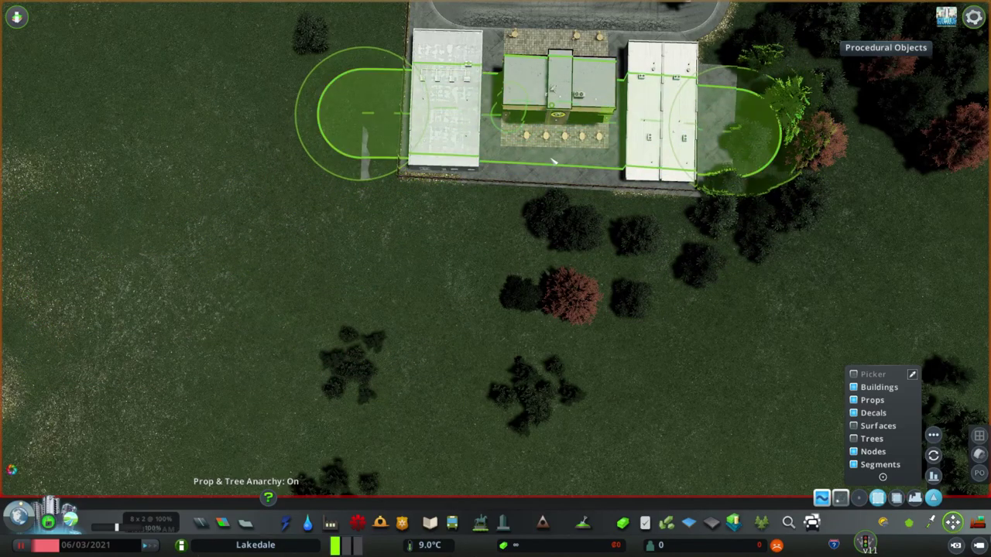
scroll(569, 62, up, 2)
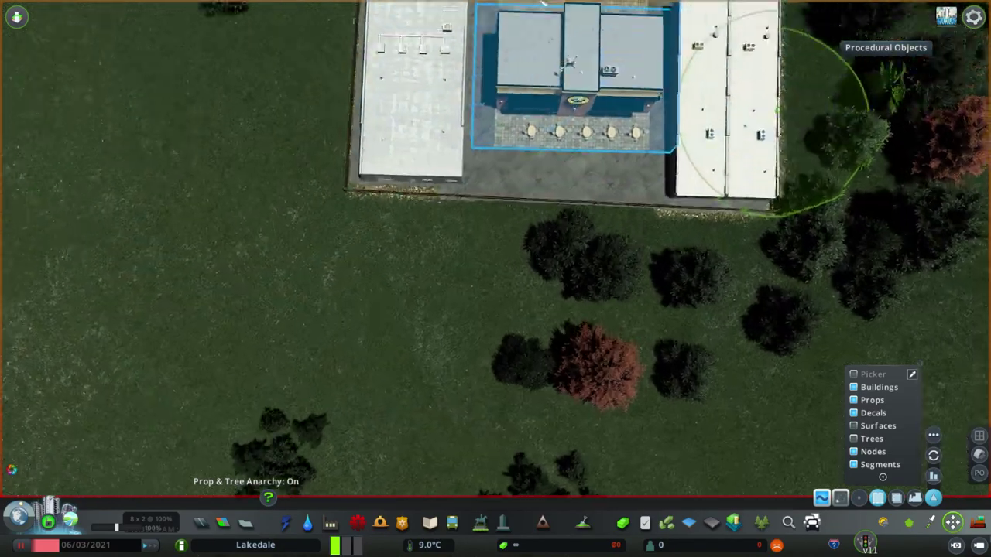
scroll(568, 62, down, 3)
scroll(531, 365, up, 3)
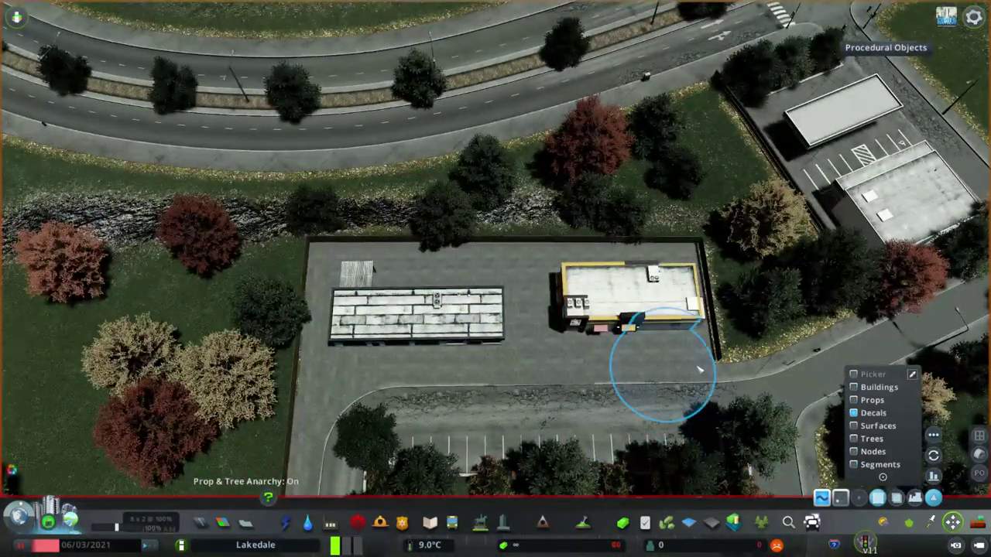
click(699, 371)
scroll(495, 310, down, 3)
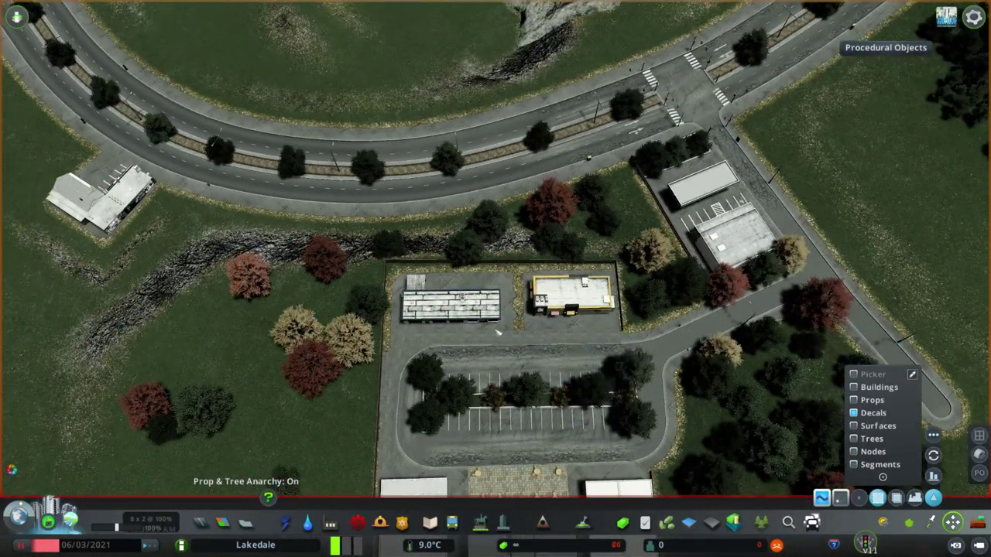
scroll(602, 338, up, 3)
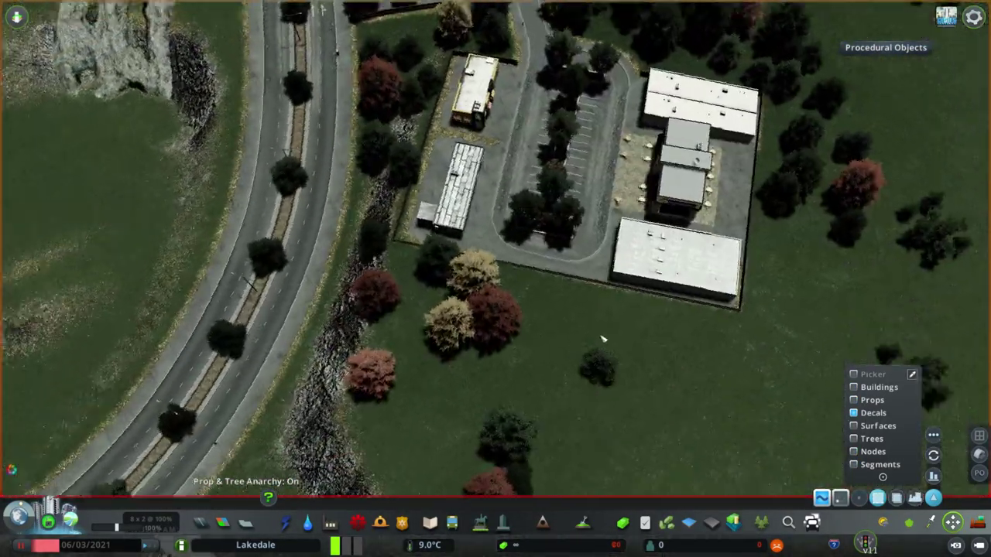
scroll(603, 338, up, 3)
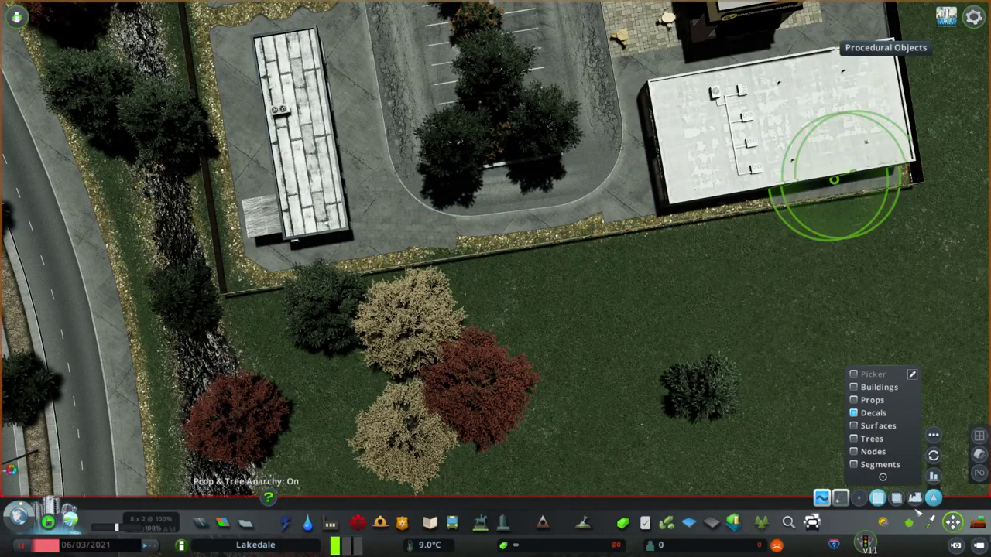
scroll(338, 249, down, 5)
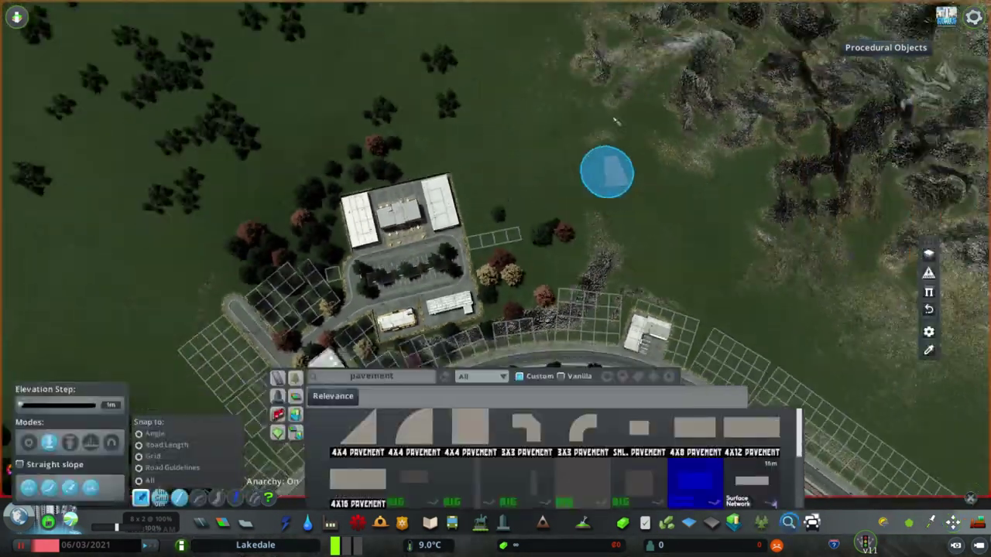
Step: Box-select the lawn pavement pieces, move them beside the old store, and delete them
click(312, 195)
key(m)
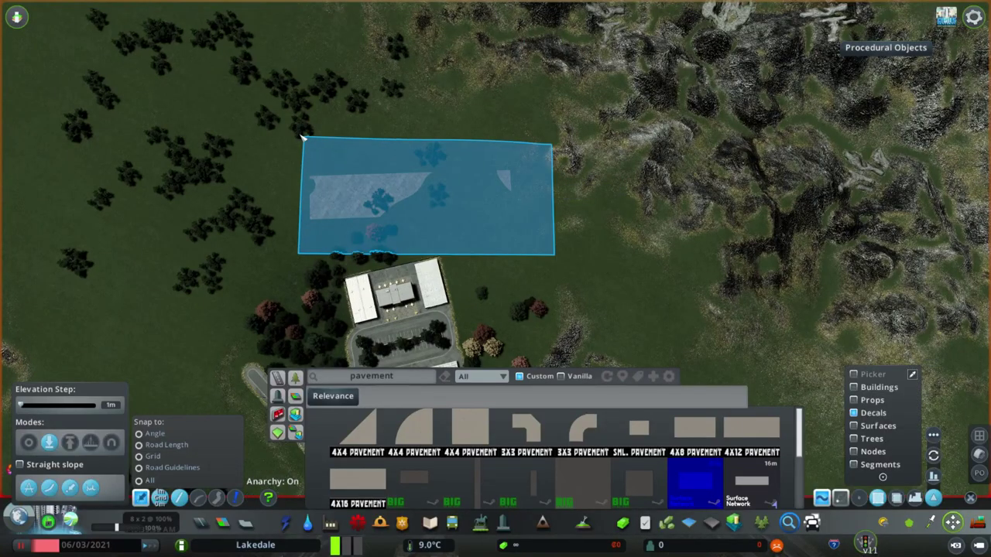
drag(552, 255, 301, 133)
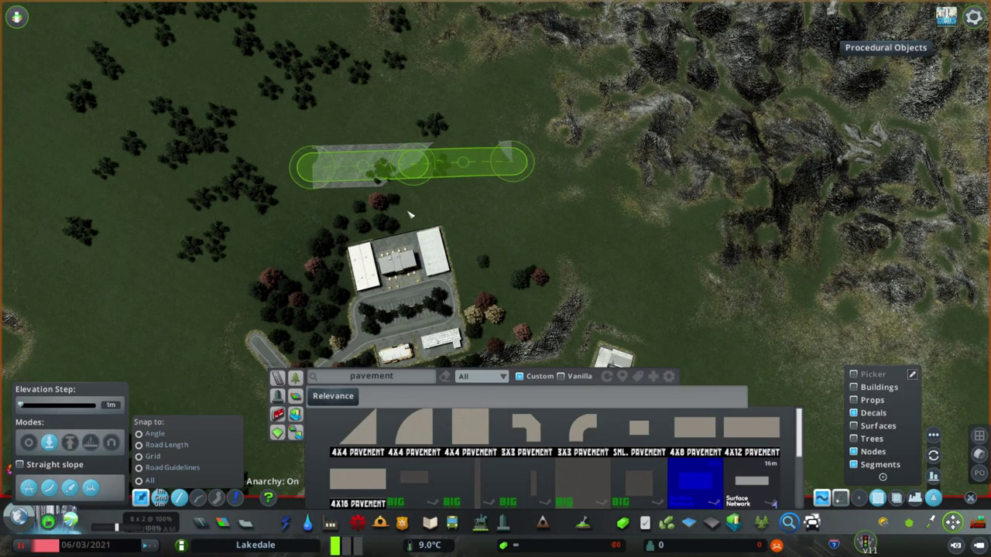
drag(396, 207, 434, 349)
scroll(433, 348, up, 5)
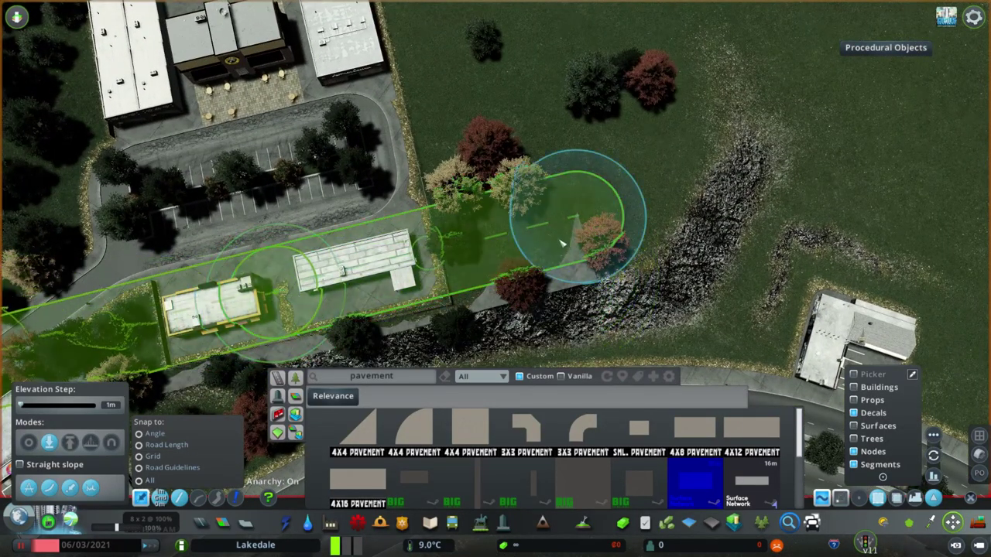
key(Delete)
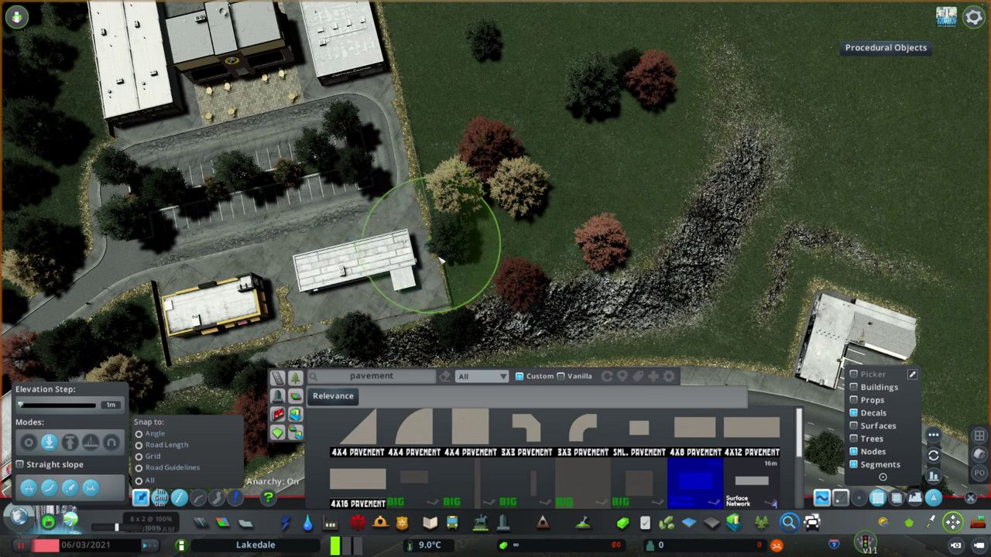
Step: Delete the leftover path segment beside the other building
key(a)
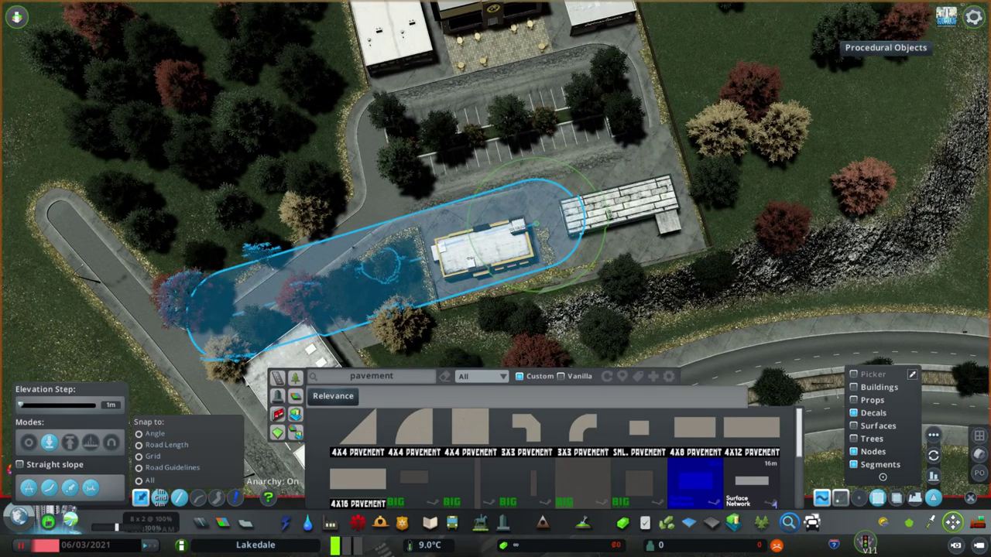
key(s)
click(296, 196)
key(Delete)
scroll(566, 304, up, 5)
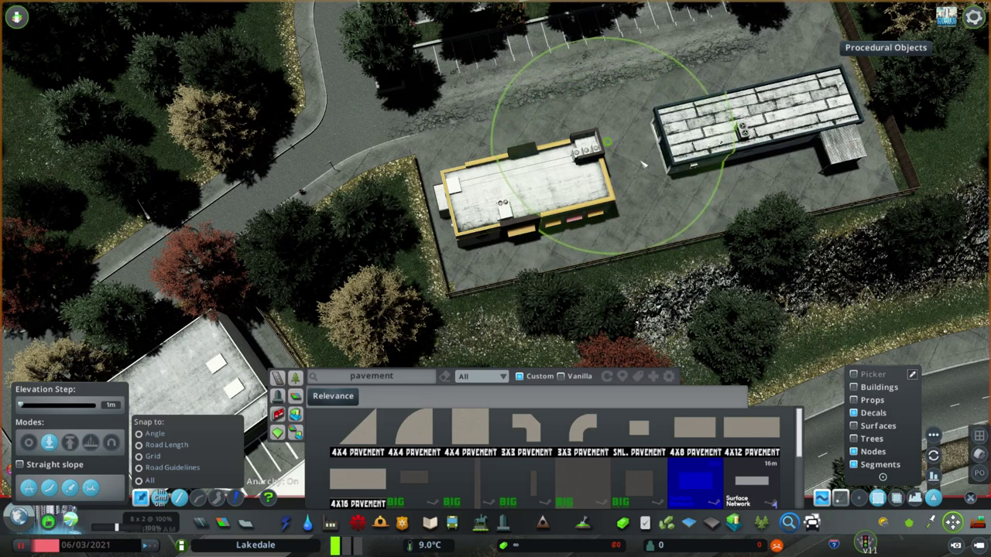
scroll(635, 225, down, 5)
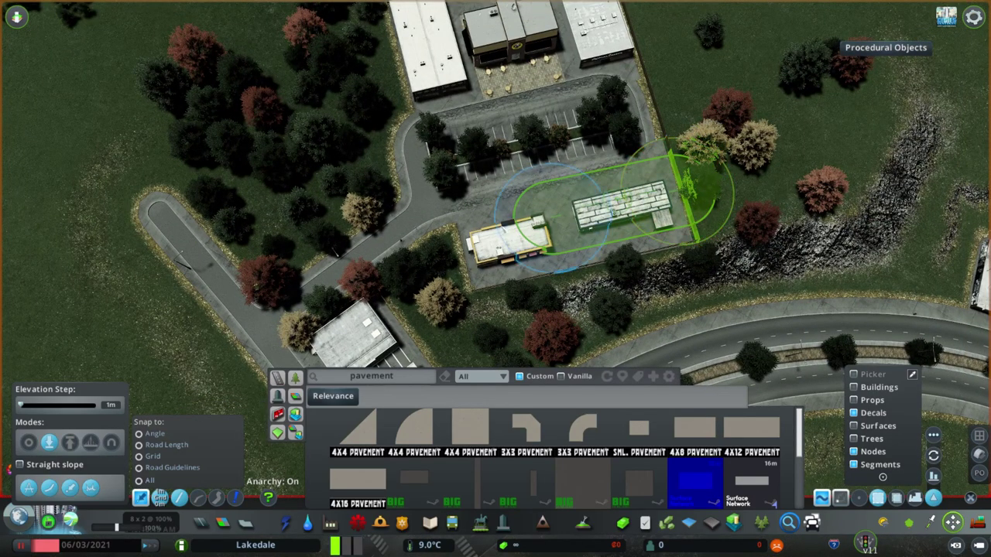
scroll(491, 249, up, 5)
scroll(565, 465, down, 1)
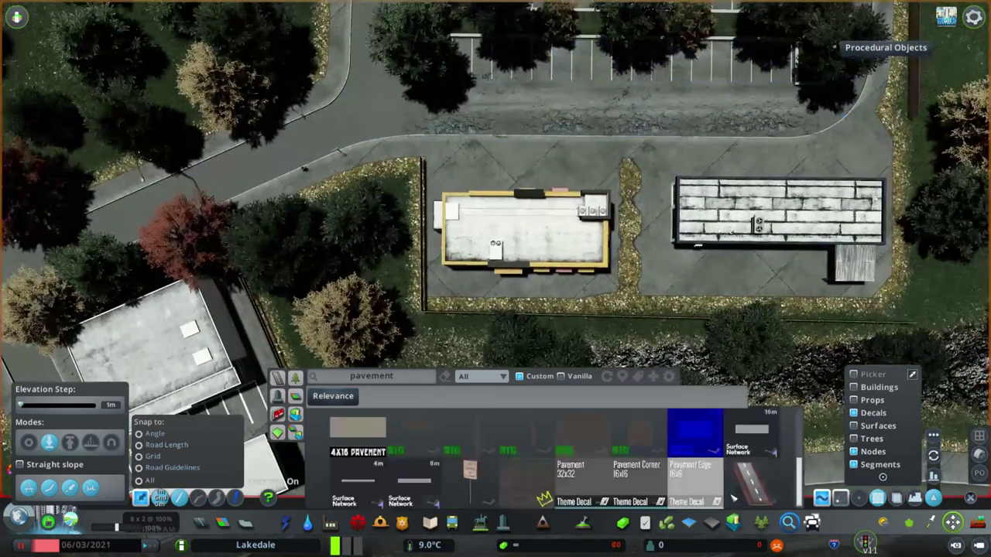
scroll(844, 240, down, 3)
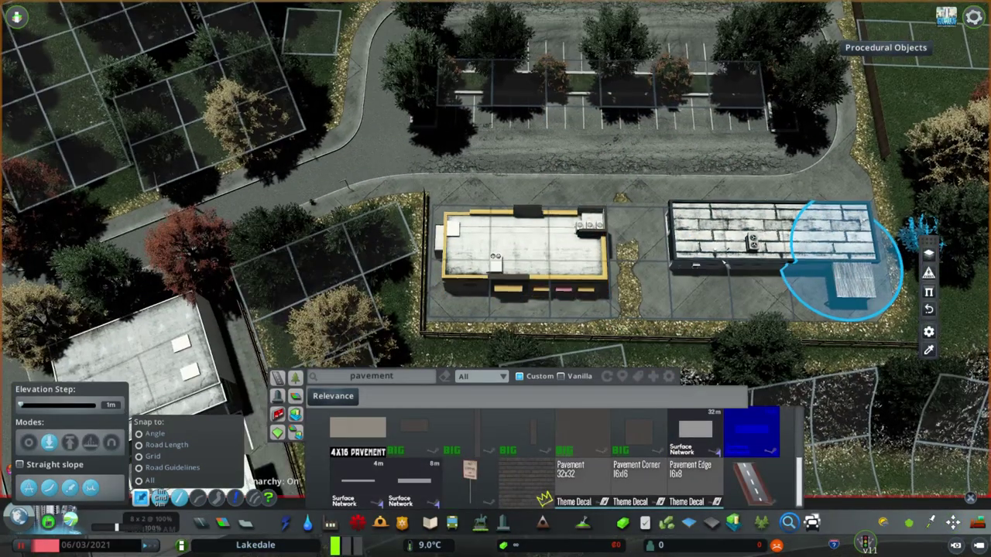
scroll(743, 325, down, 2)
key(m)
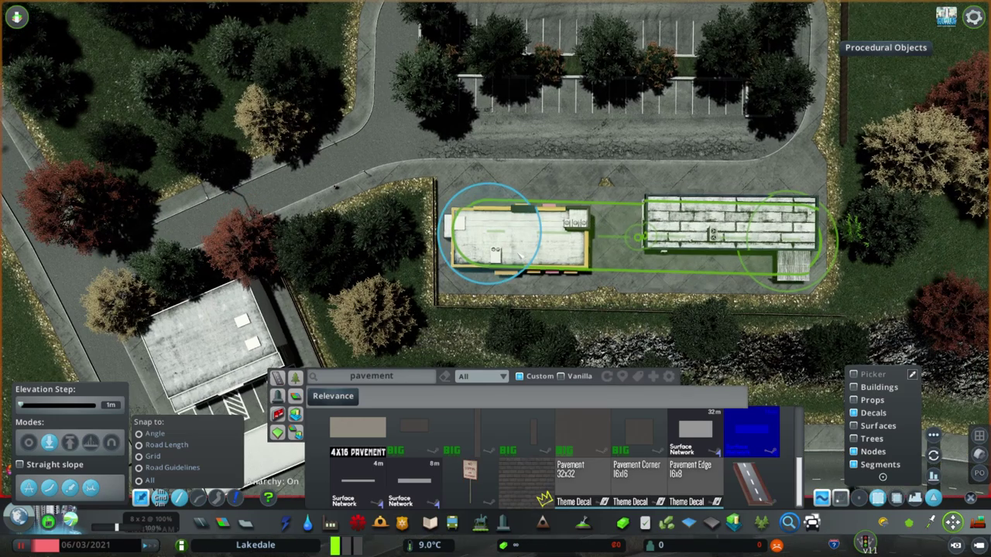
shift+click(503, 244)
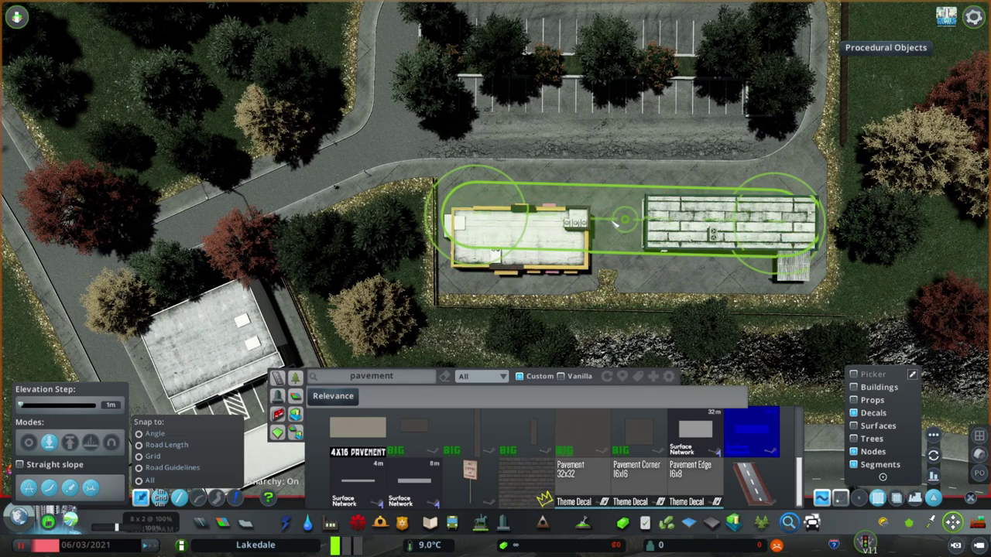
right_click(626, 261)
drag(618, 261, 697, 260)
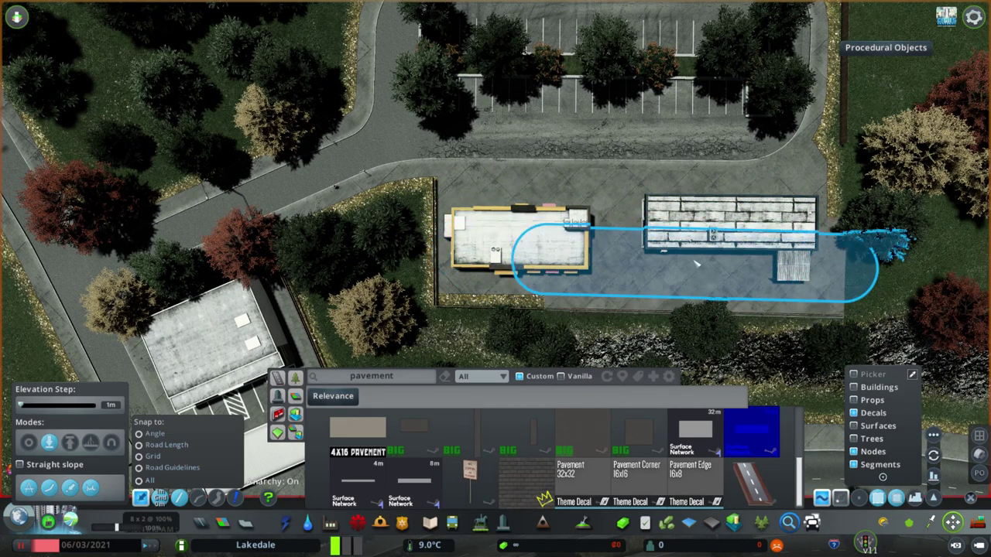
key(ctrl+z)
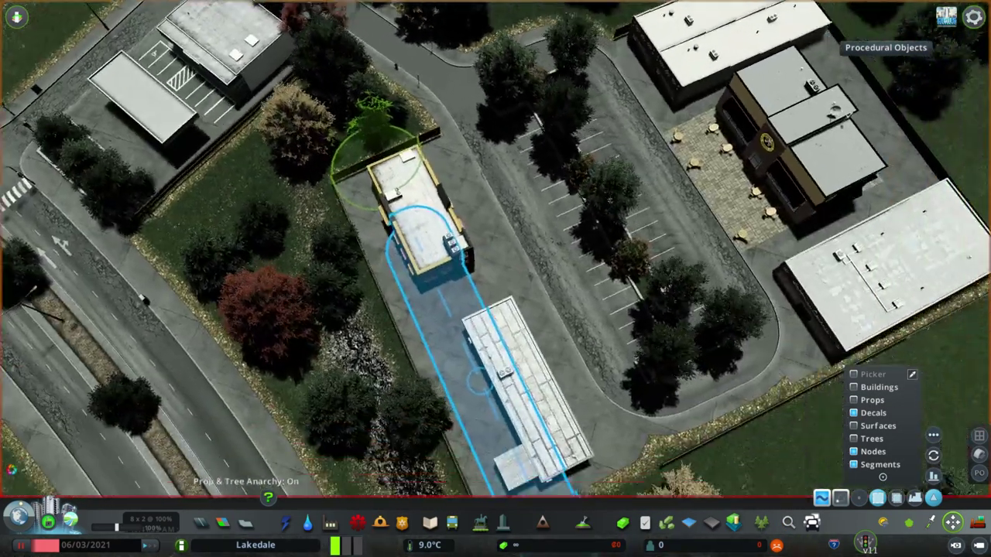
scroll(424, 284, up, 5)
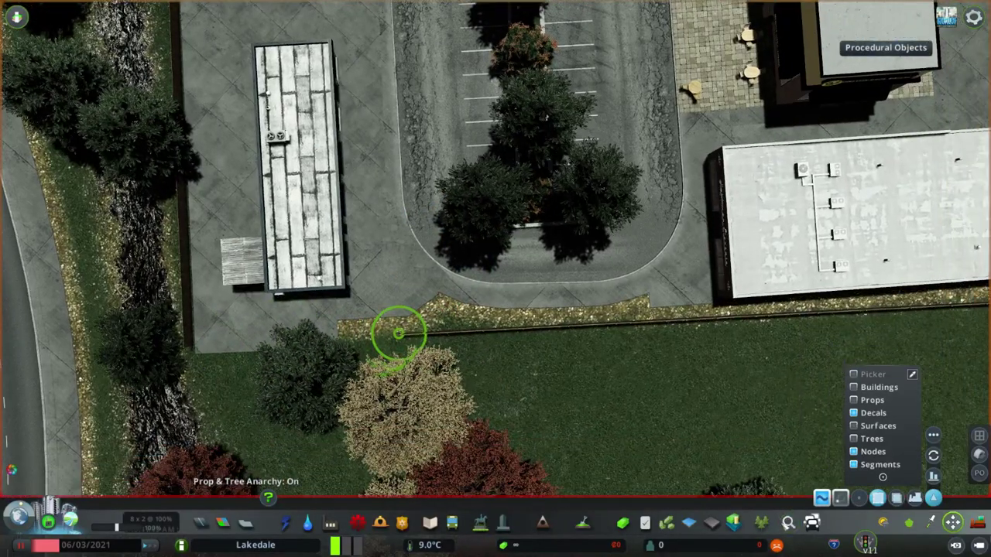
Step: Move the pavement strip up to the lot's rear edge and nudge it slightly down
key(ctrl+f)
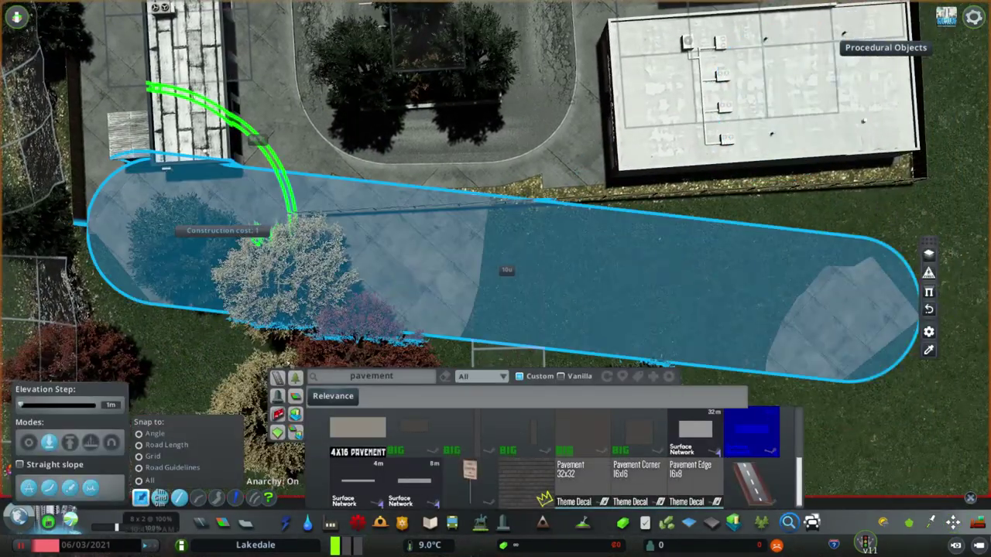
scroll(553, 328, down, 5)
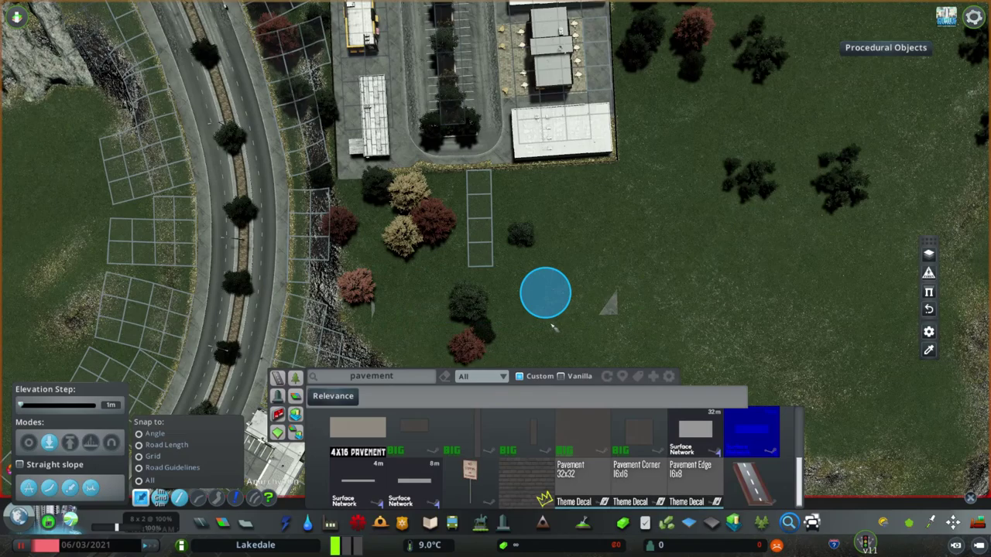
key(m)
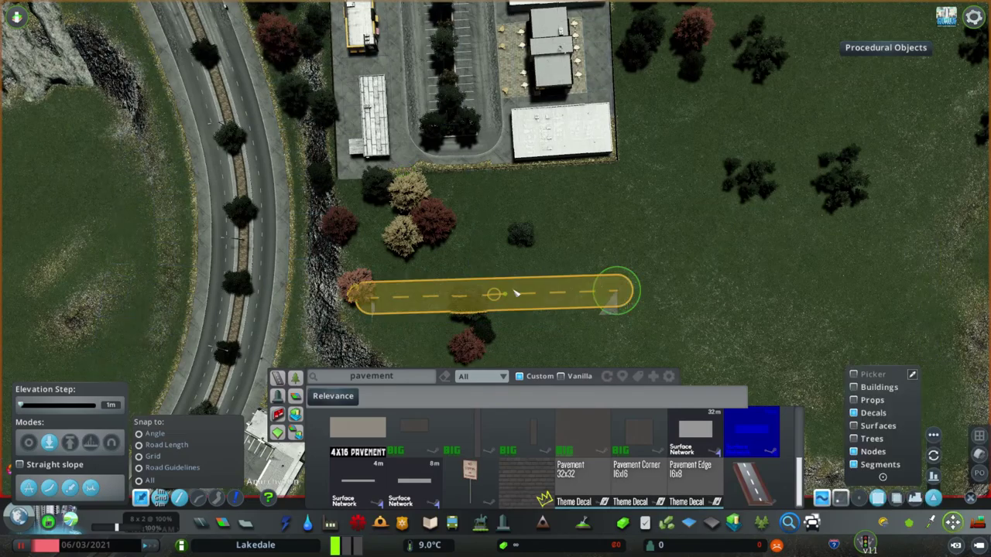
drag(442, 295, 484, 175)
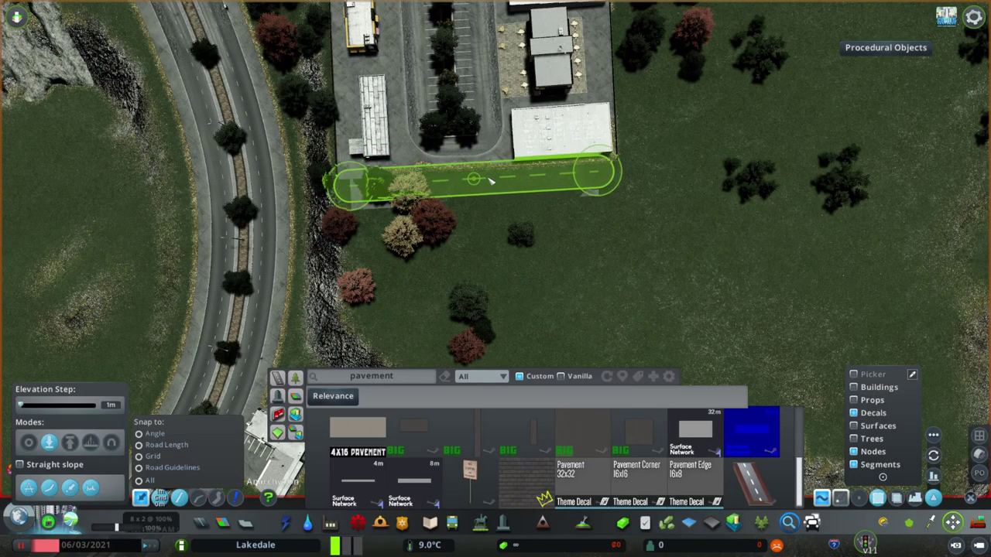
scroll(490, 181, up, 3)
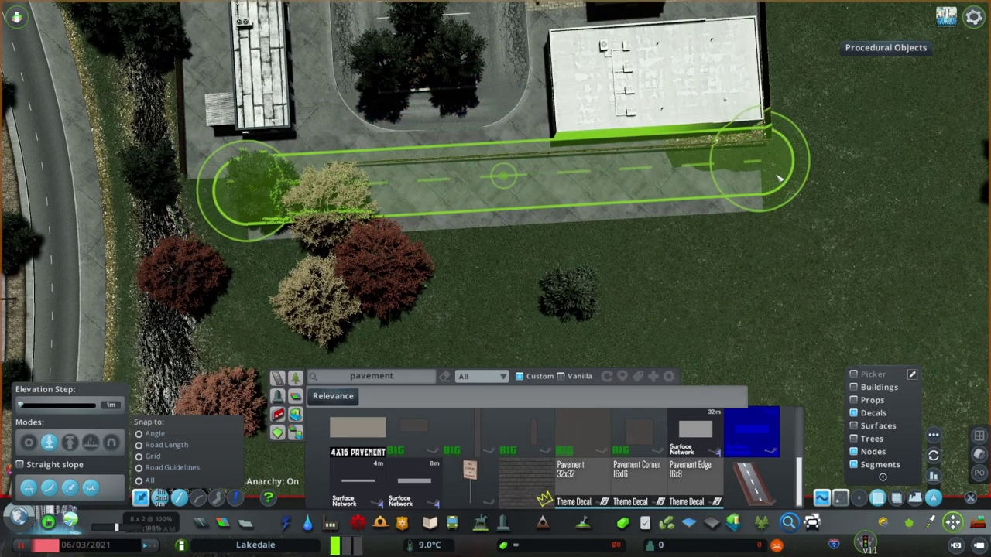
click(220, 190)
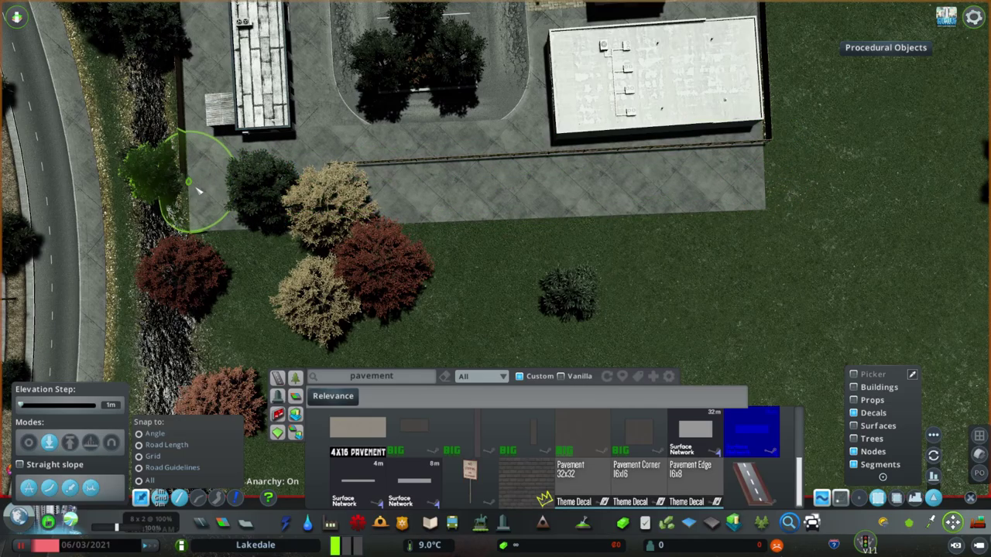
click(754, 171)
key(Down)
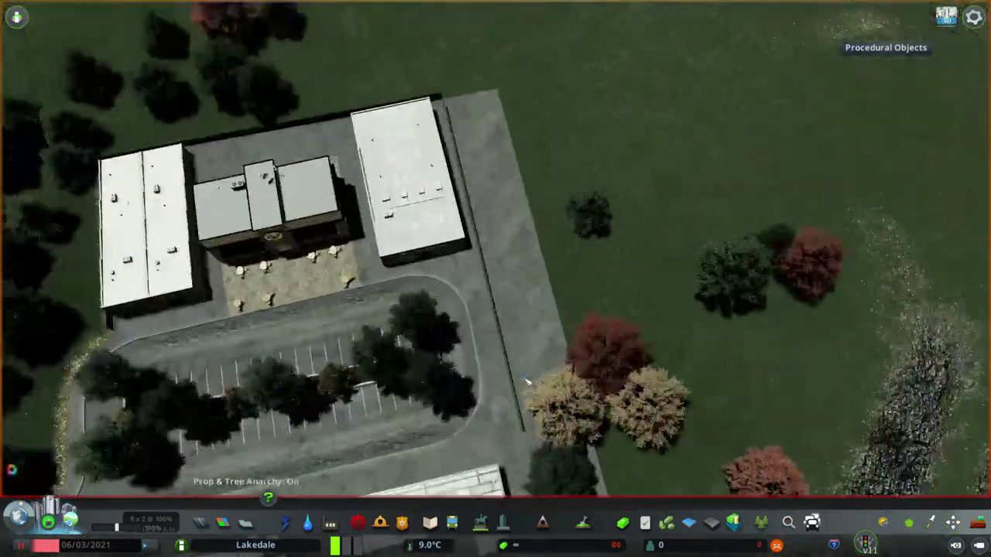
Step: Correct the misspelled search to 'pavement' and pick another pavement piece
key(m)
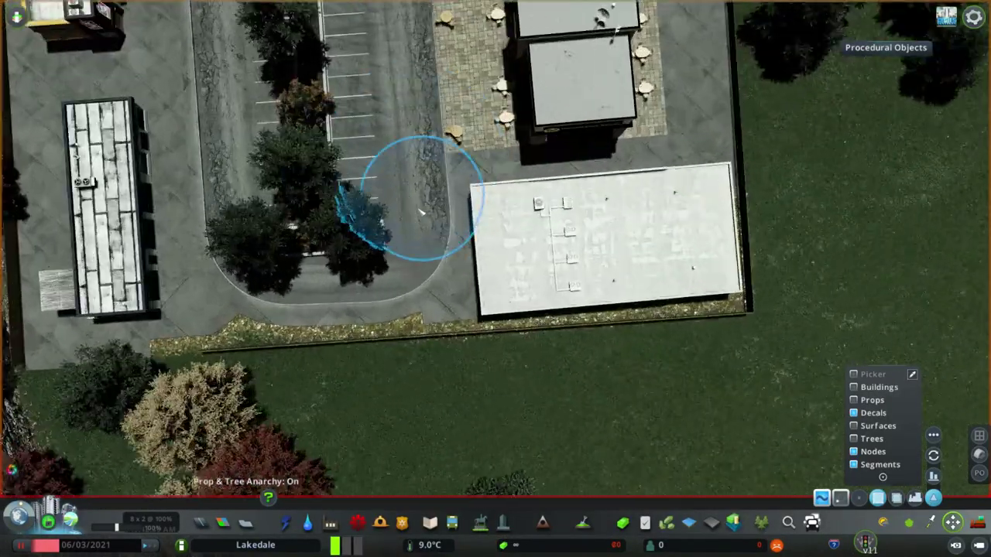
key(ctrl+f)
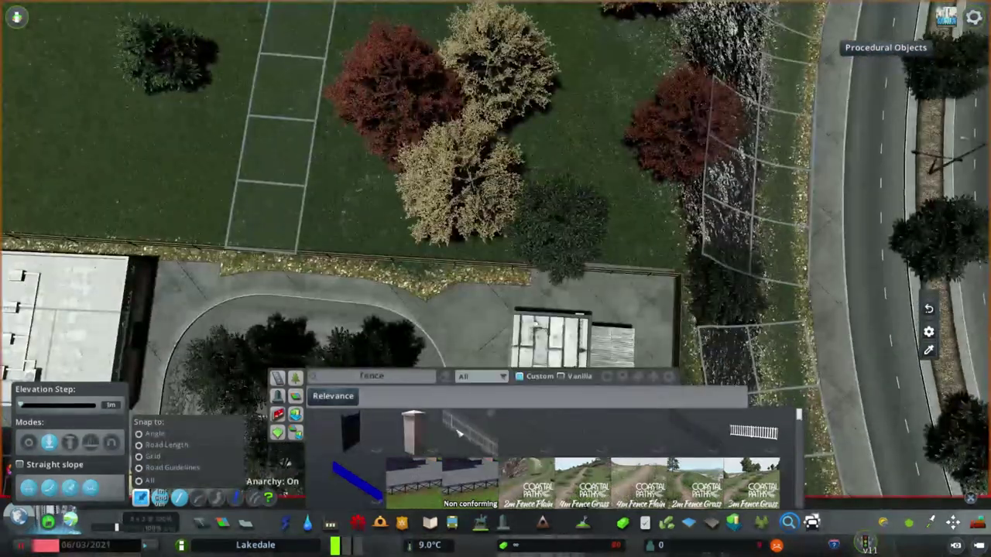
key(m)
key(BackSpace)
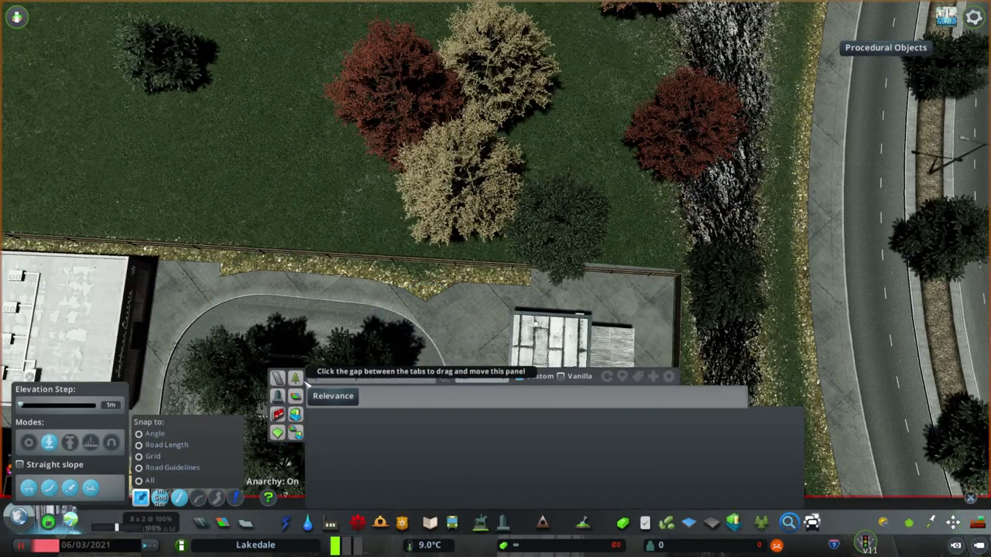
text(pavemn)
key(BackSpace)
text(ent)
click(470, 428)
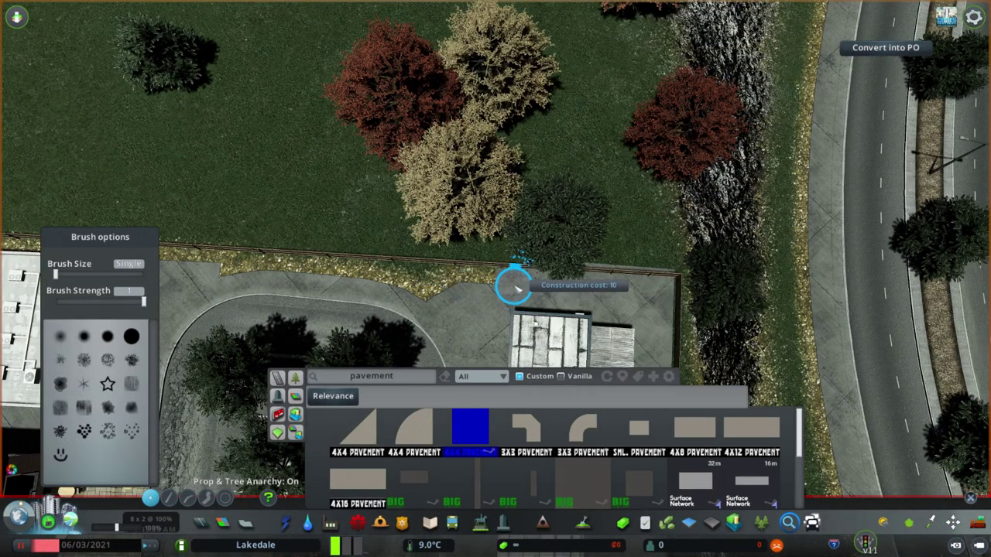
scroll(553, 456, down, 2)
Step: Move the pavement strip lying on the grass next to the rear building
key(m)
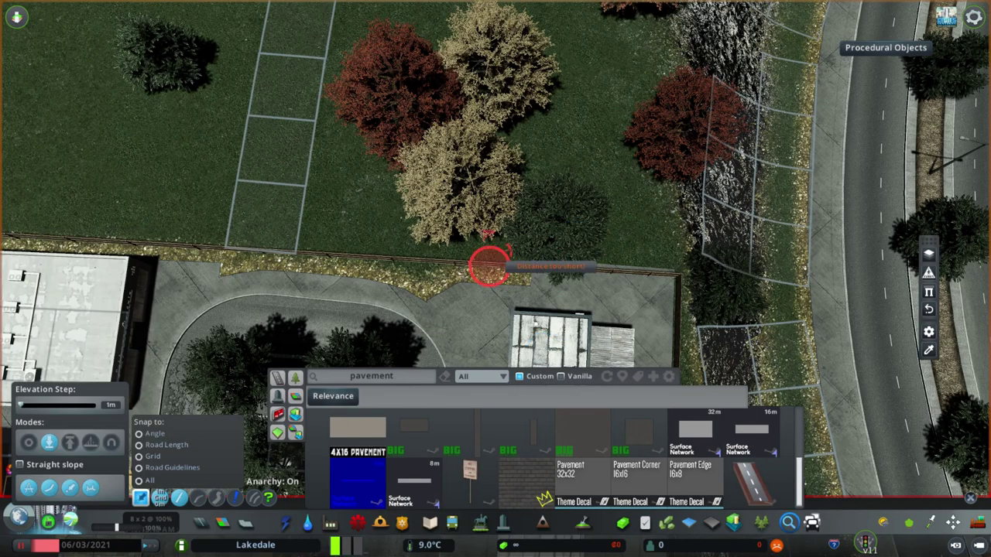
scroll(140, 148, down, 3)
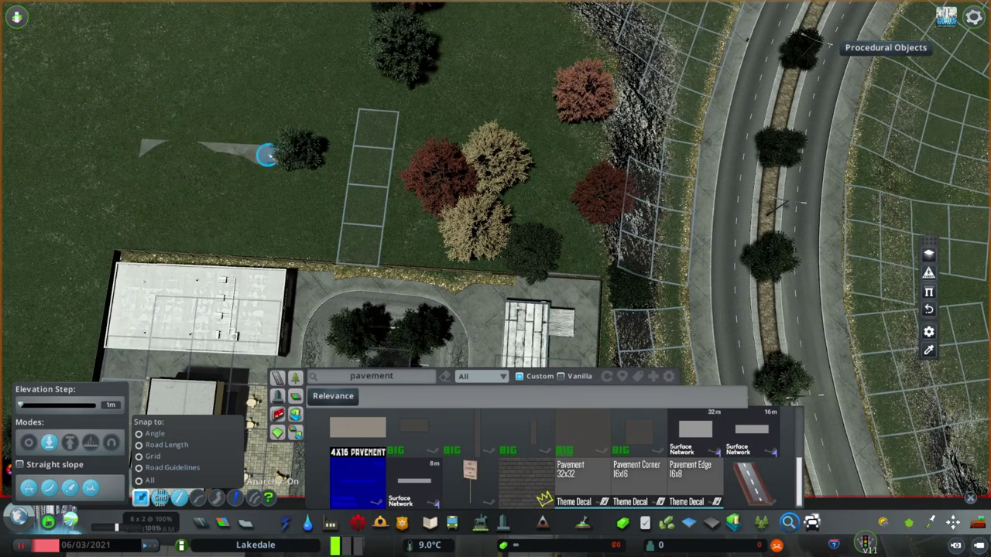
drag(85, 60, 336, 236)
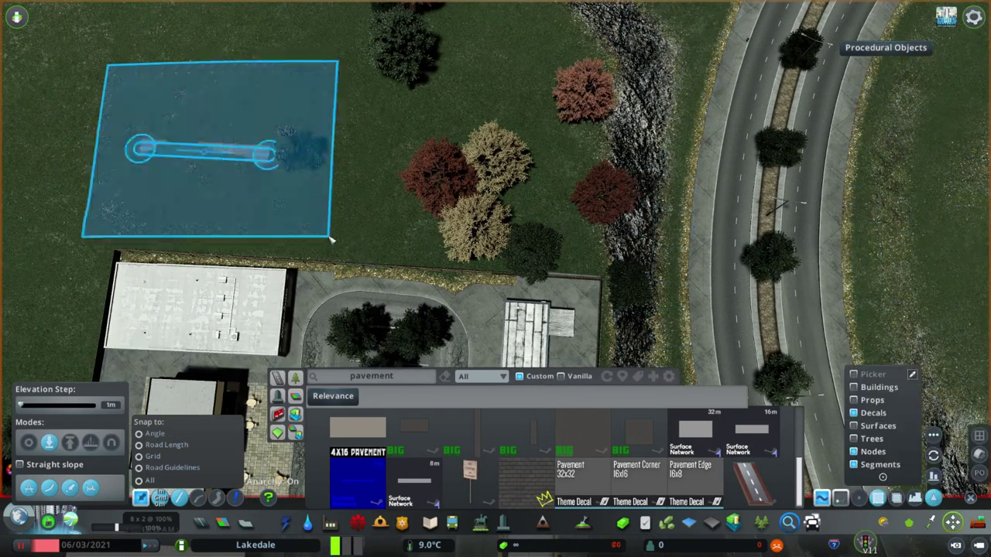
drag(240, 154, 415, 280)
scroll(407, 280, up, 2)
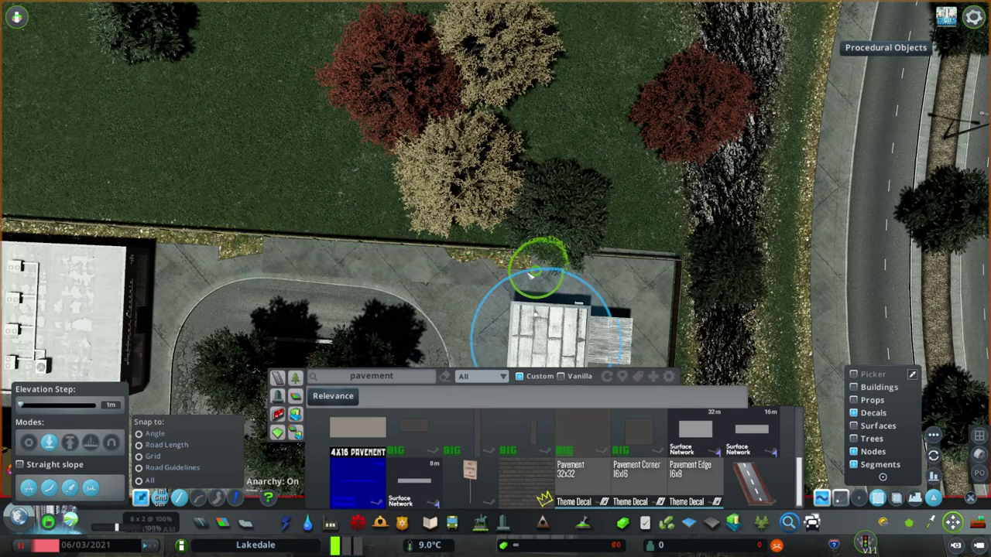
key(a)
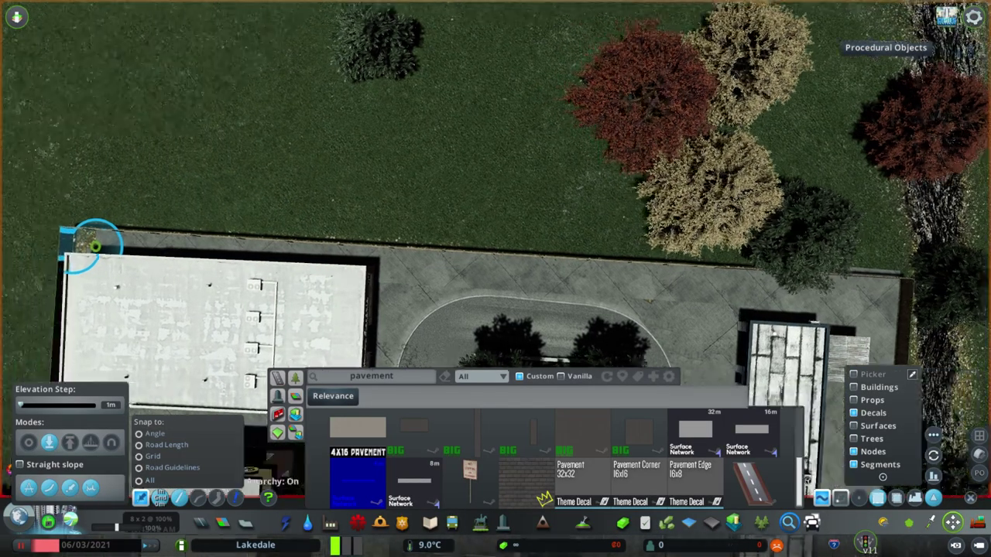
key(a)
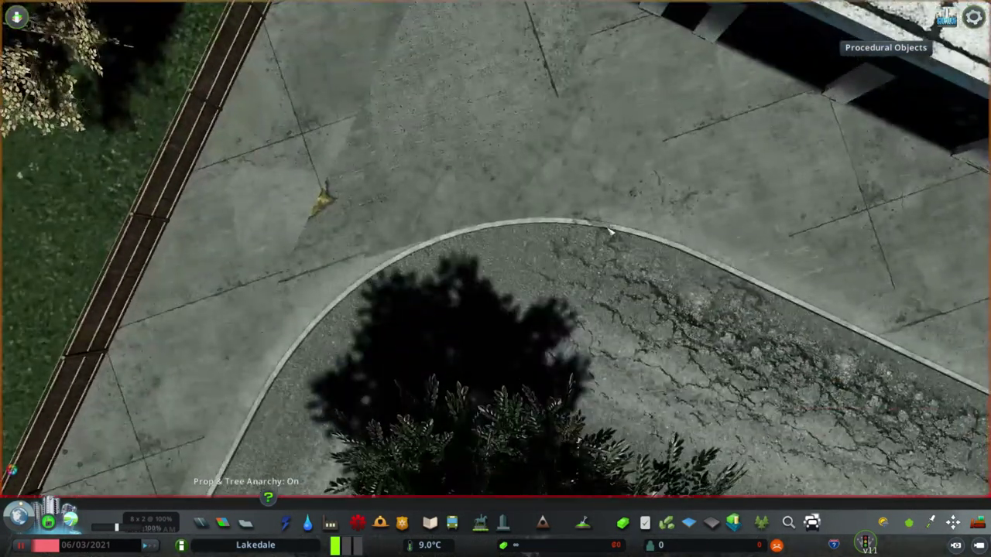
Step: Enable Move It's Nodes filter, tilt to a top-down view, and bring up the fence line assets
key(ctrl+m)
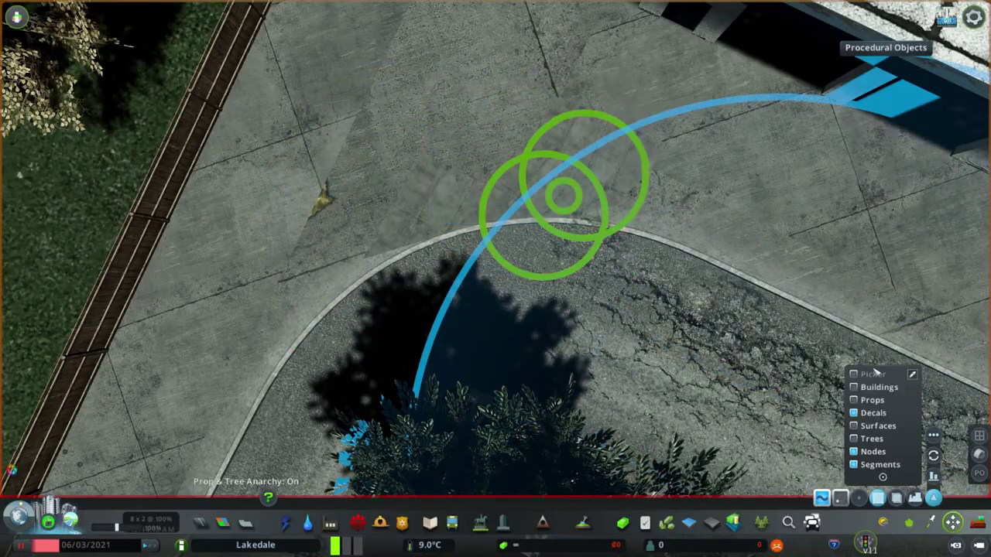
scroll(496, 279, down, 5)
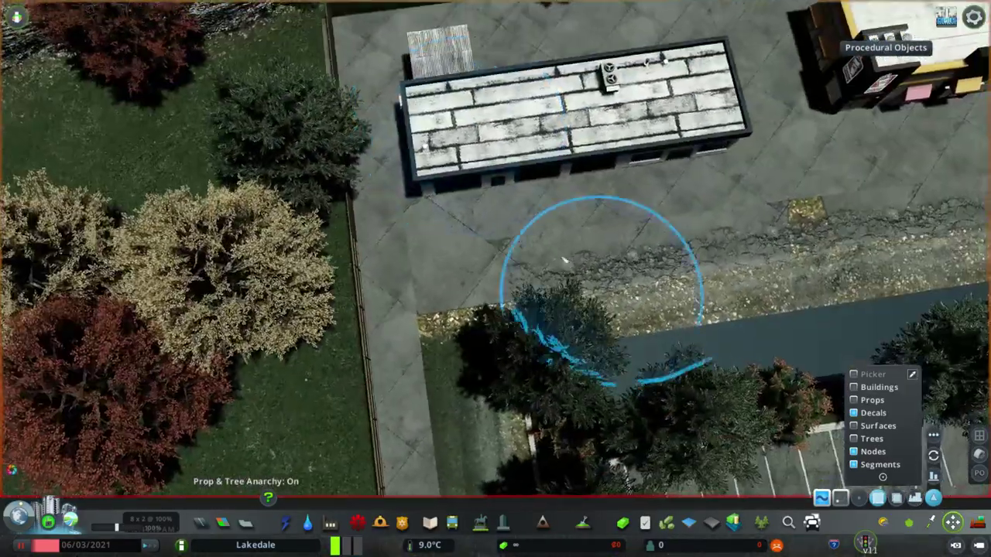
scroll(480, 277, up, 5)
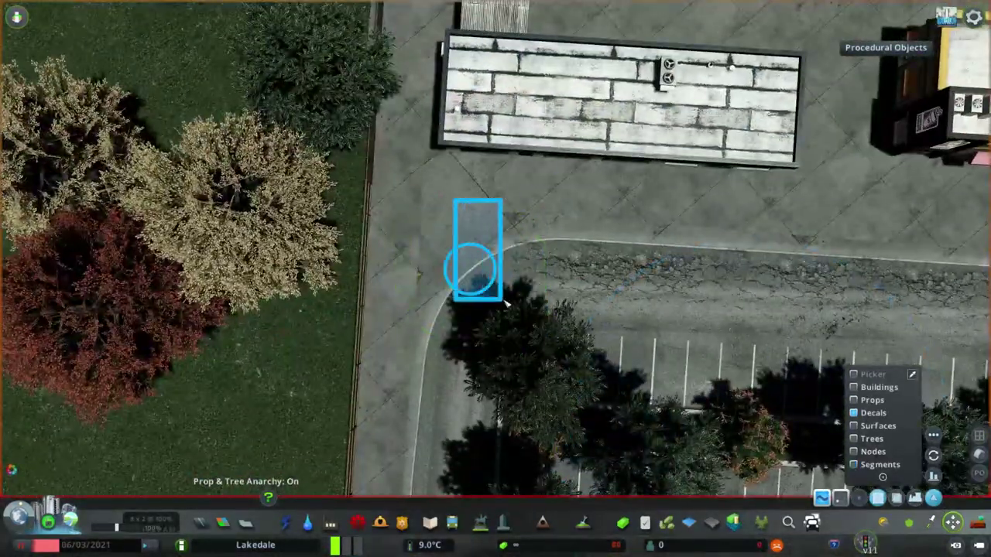
scroll(696, 371, down, 5)
scroll(774, 426, up, 5)
click(855, 451)
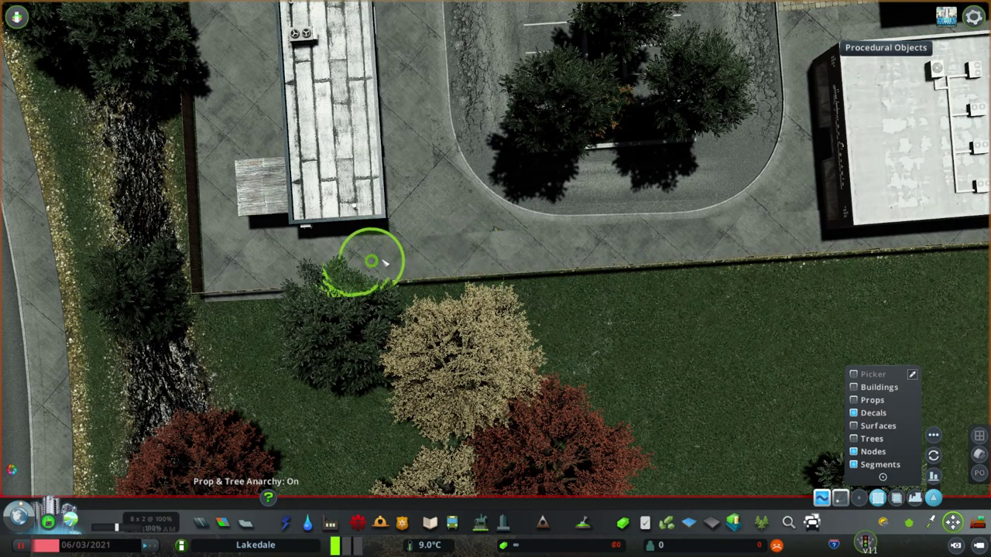
key(Escape)
scroll(433, 309, up, 5)
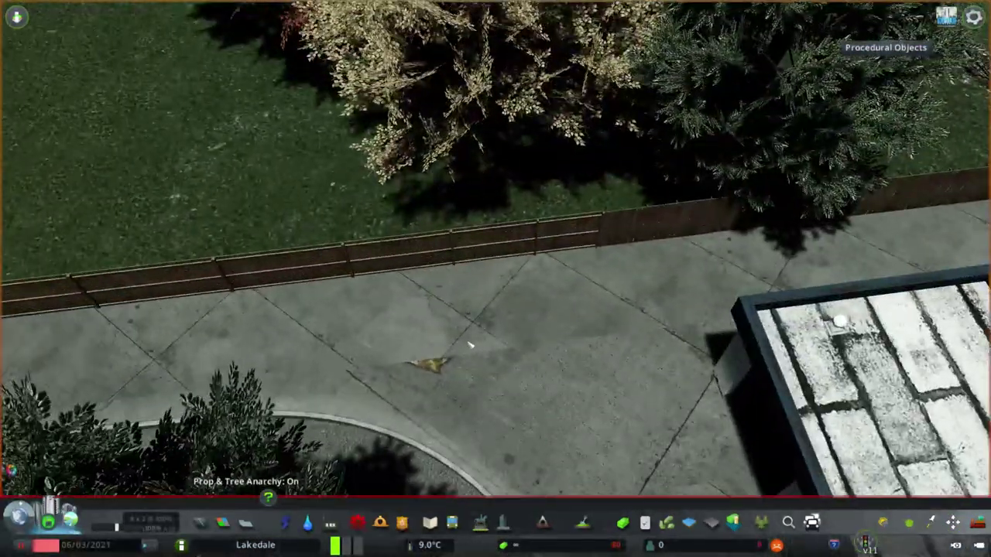
scroll(469, 345, down, 5)
scroll(541, 325, down, 5)
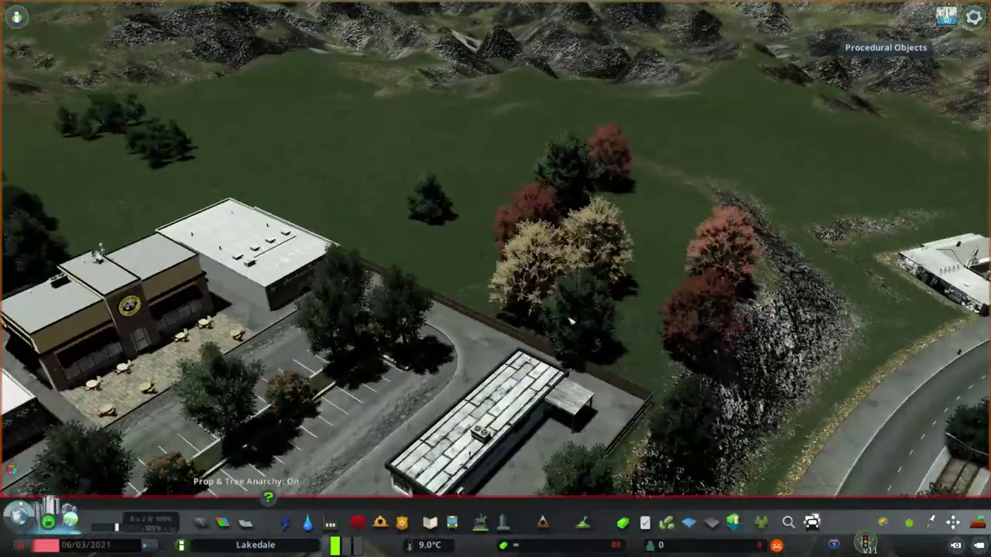
drag(559, 322, 542, 294)
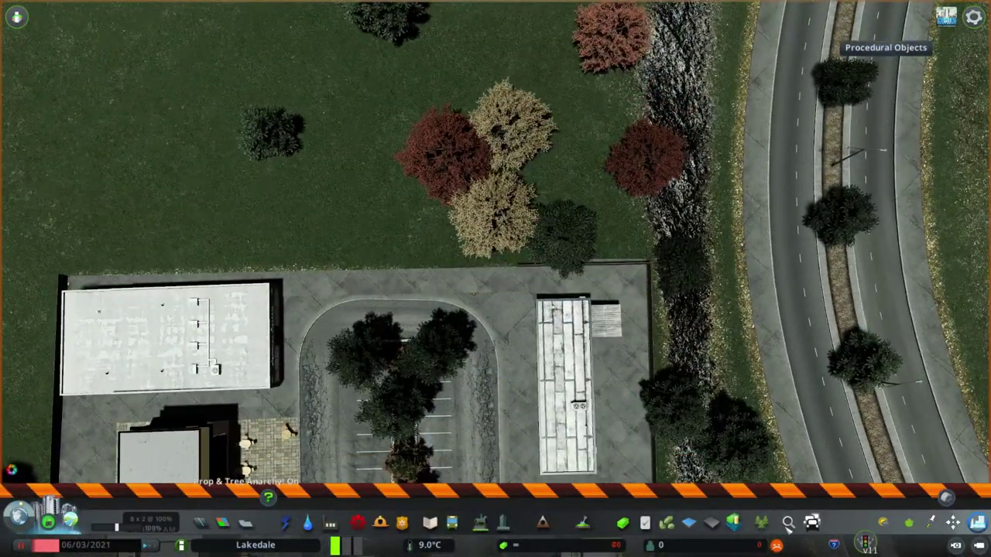
click(788, 522)
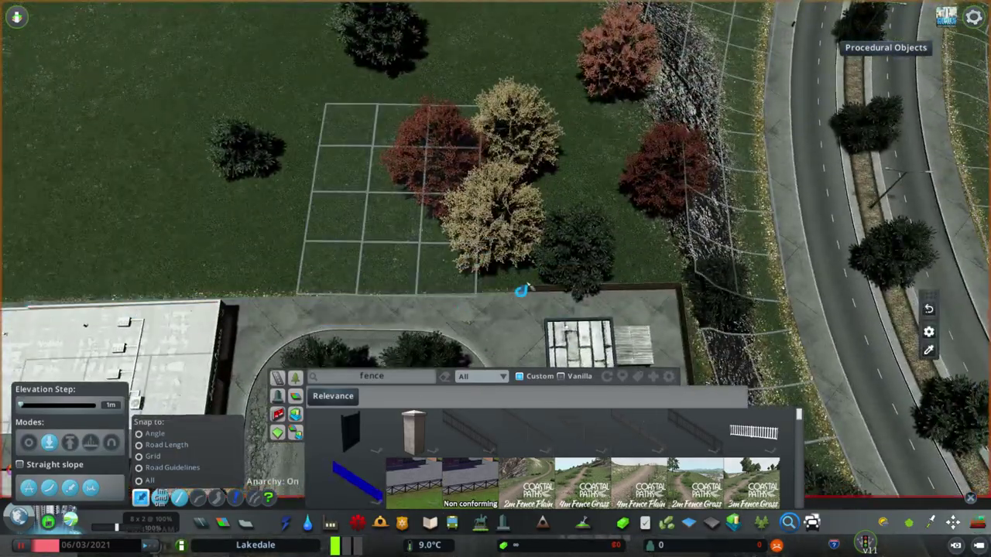
scroll(526, 289, up, 3)
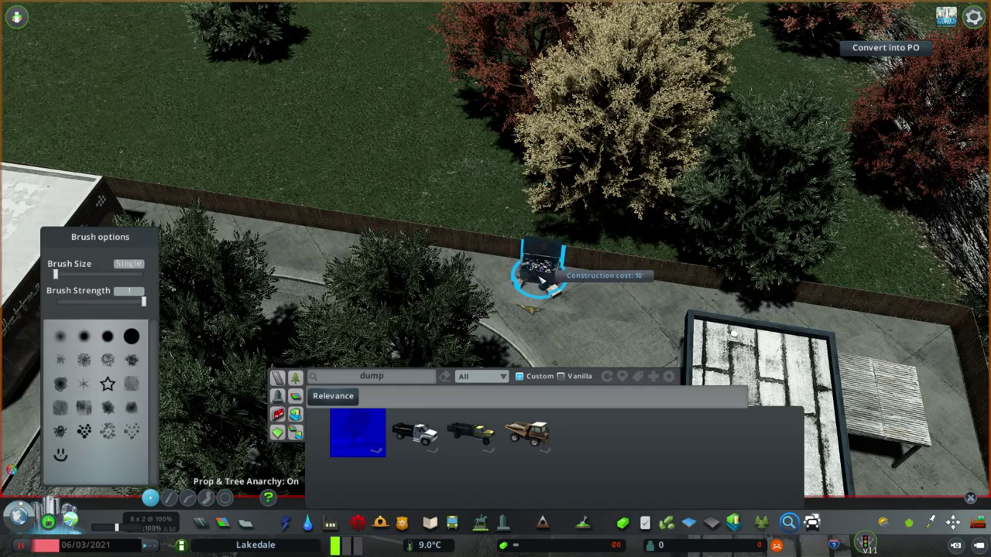
text(trash)
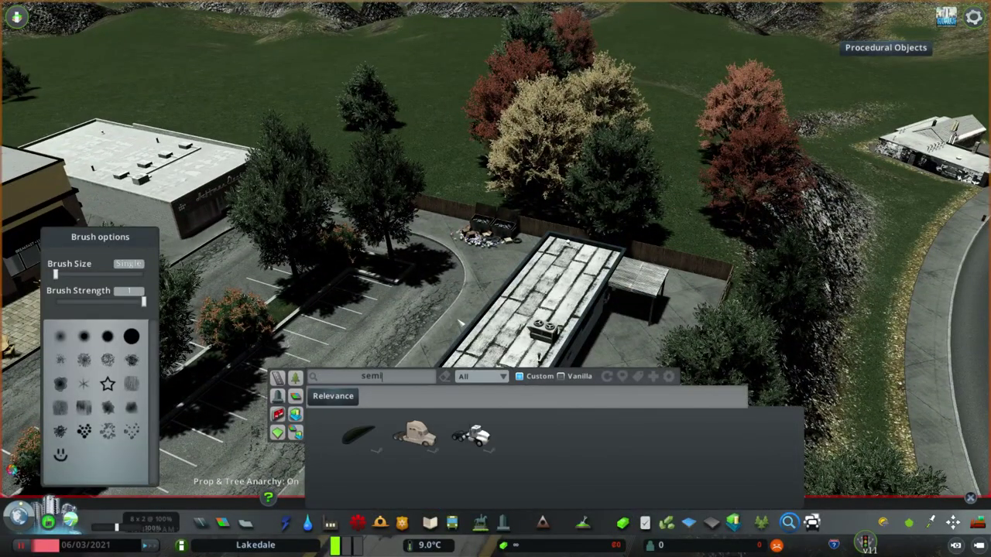
Step: Place a red semi-truck and trailer behind the building, then delete them
click(414, 435)
scroll(542, 298, up, 3)
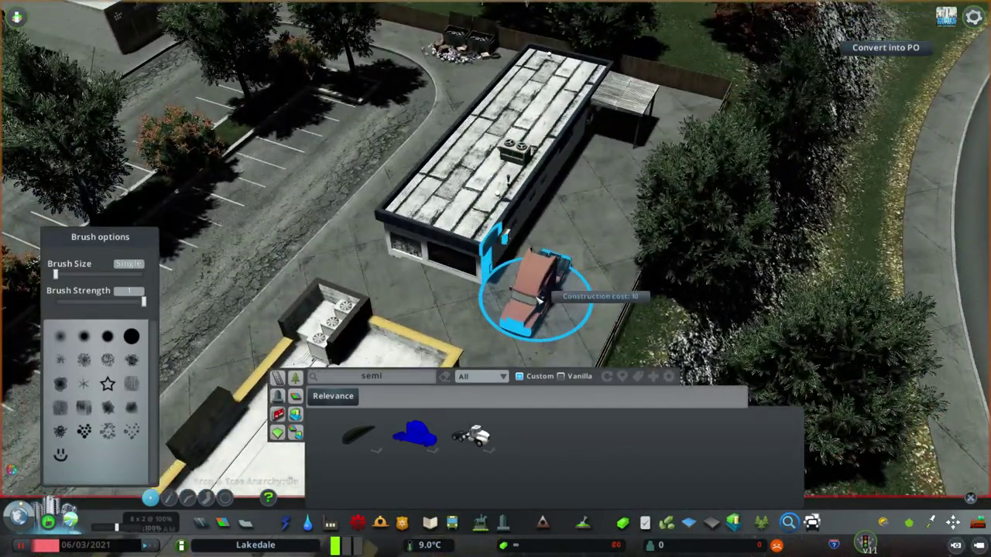
click(562, 236)
text(r)
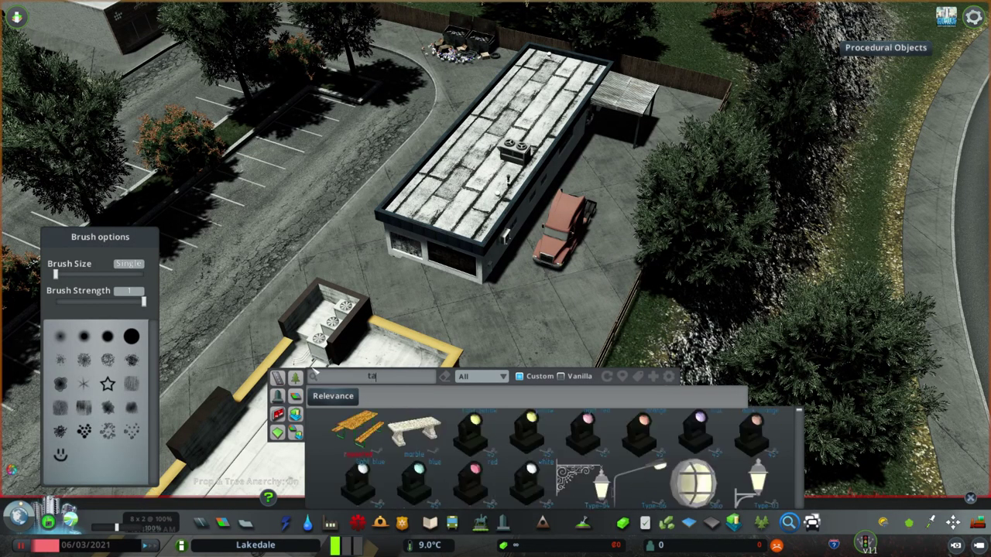
text(ai)
click(596, 186)
key(m)
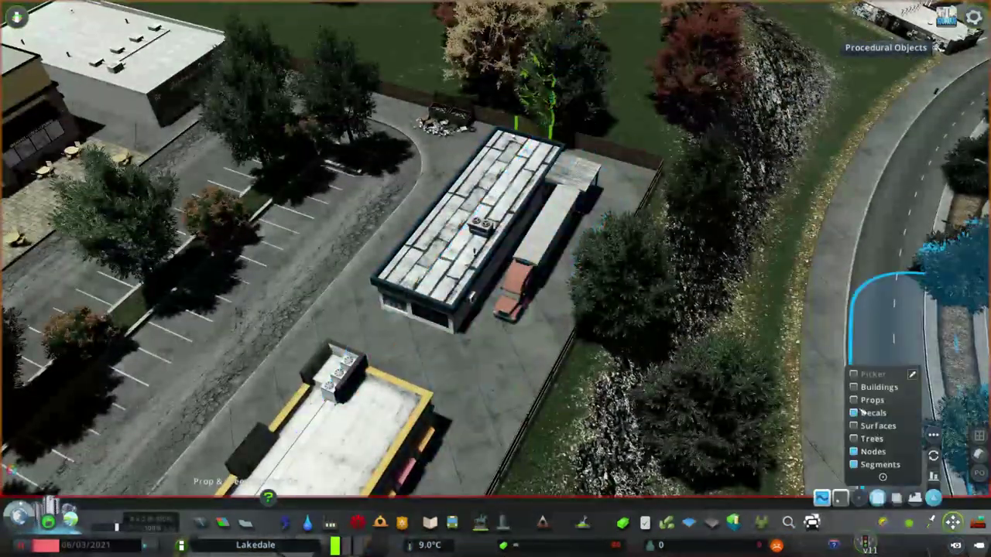
click(862, 413)
key(b)
key(Delete)
Step: Place a box delivery truck beside the building from a 'truck' search
key(alt+f)
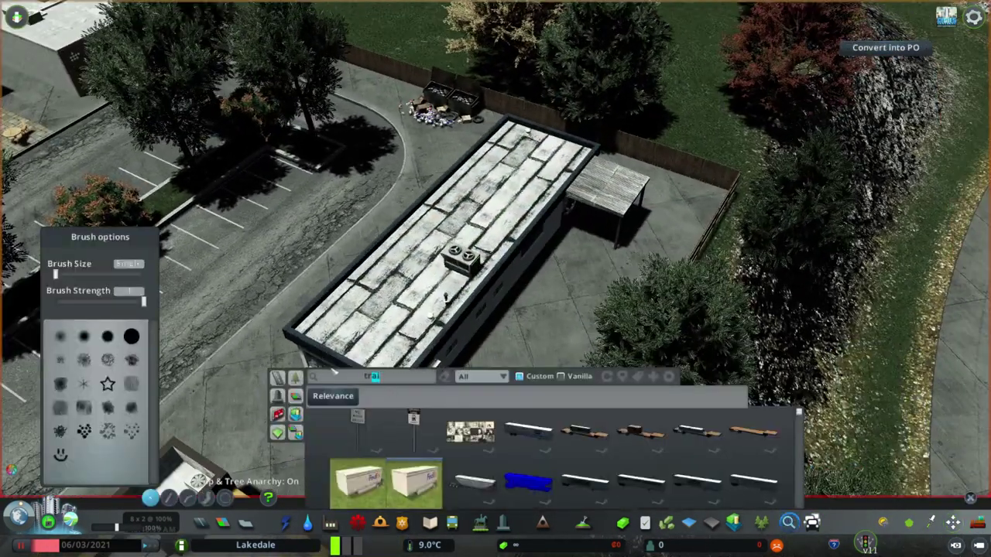
scroll(542, 472, down, 2)
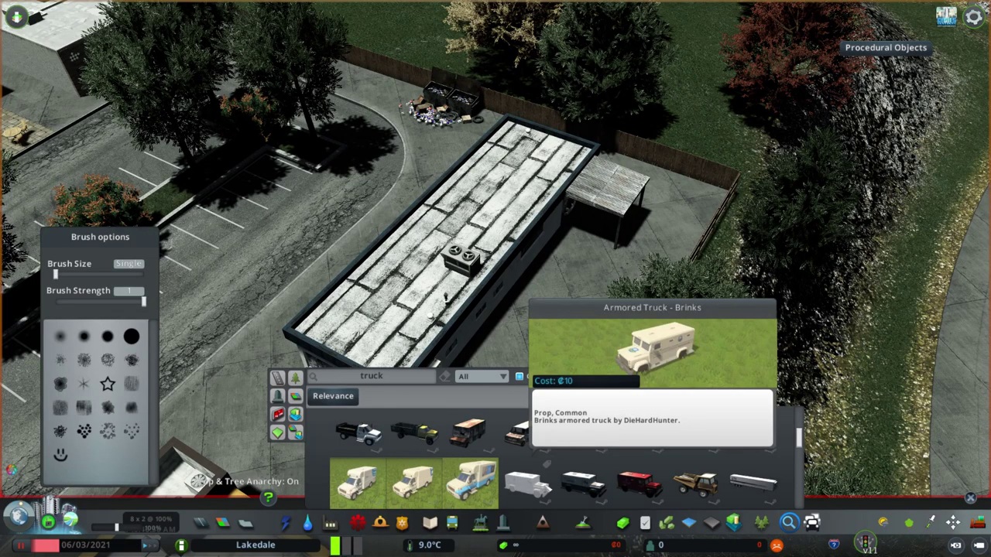
scroll(602, 466, down, 2)
click(569, 298)
scroll(663, 476, down, 1)
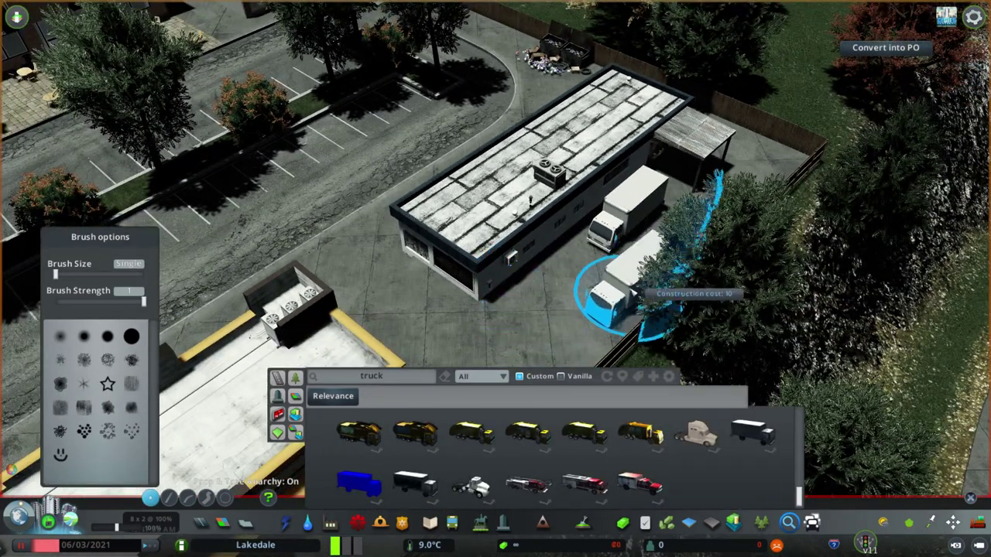
scroll(611, 298, down, 5)
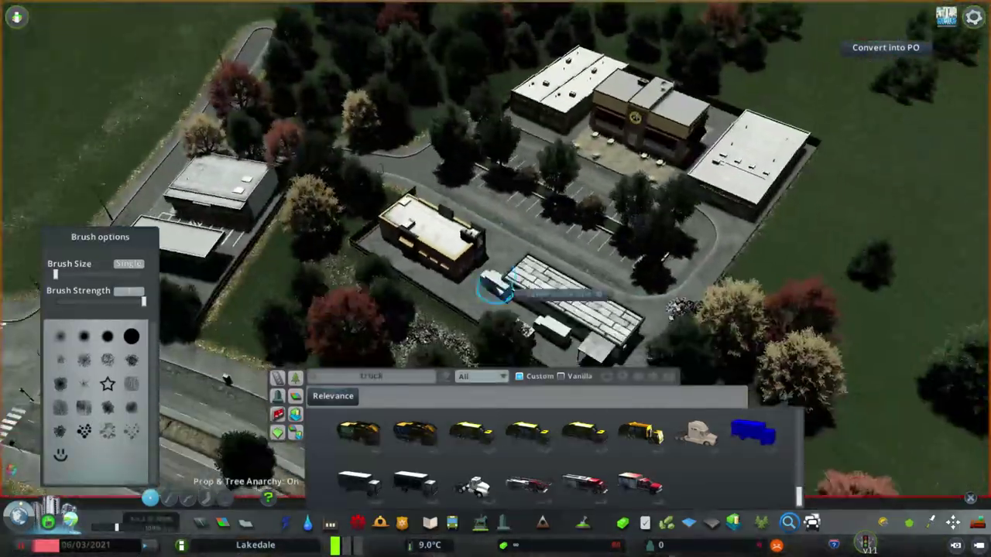
key(m)
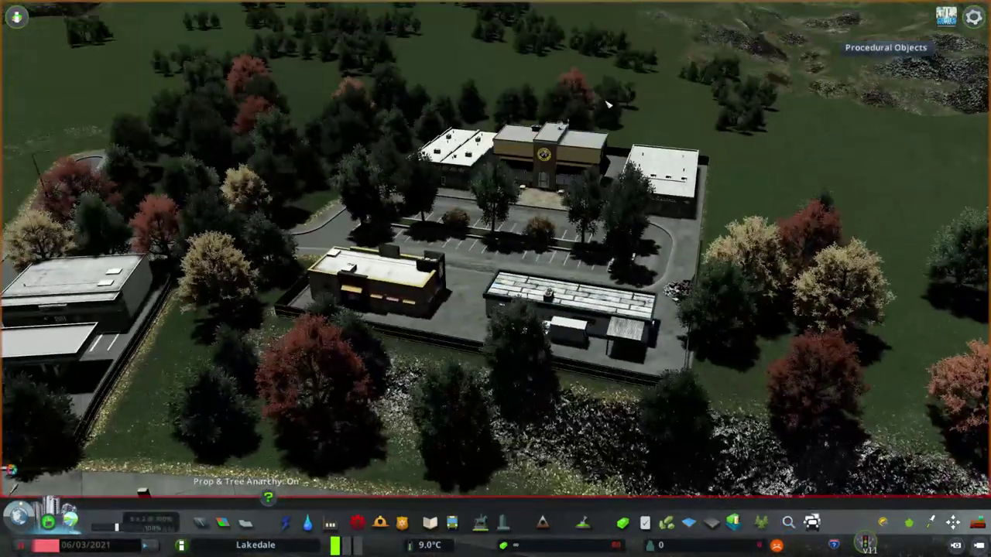
scroll(531, 338, up, 5)
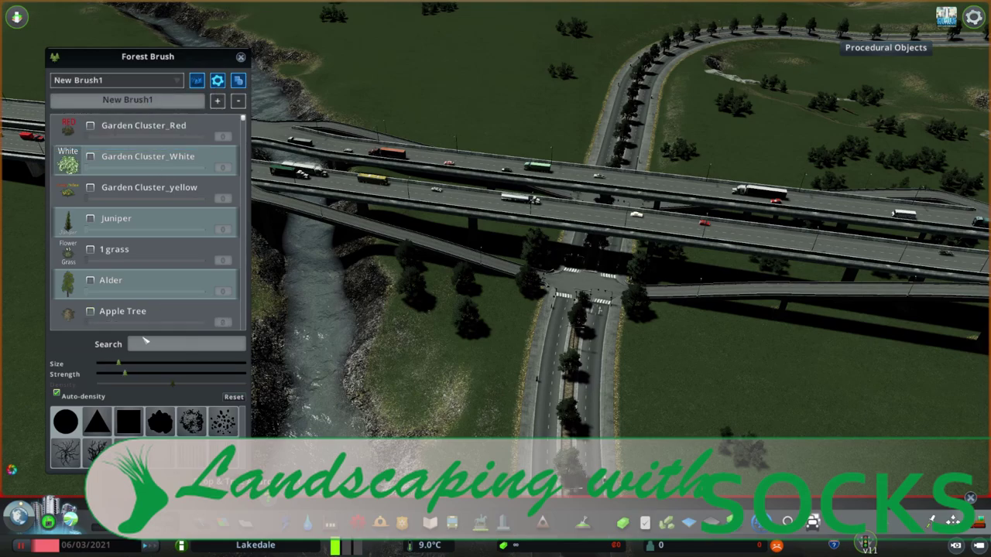
text(leafy)
Step: Add Leafy Street Tree to the brush mix and clear tree clusters beside the road
click(168, 177)
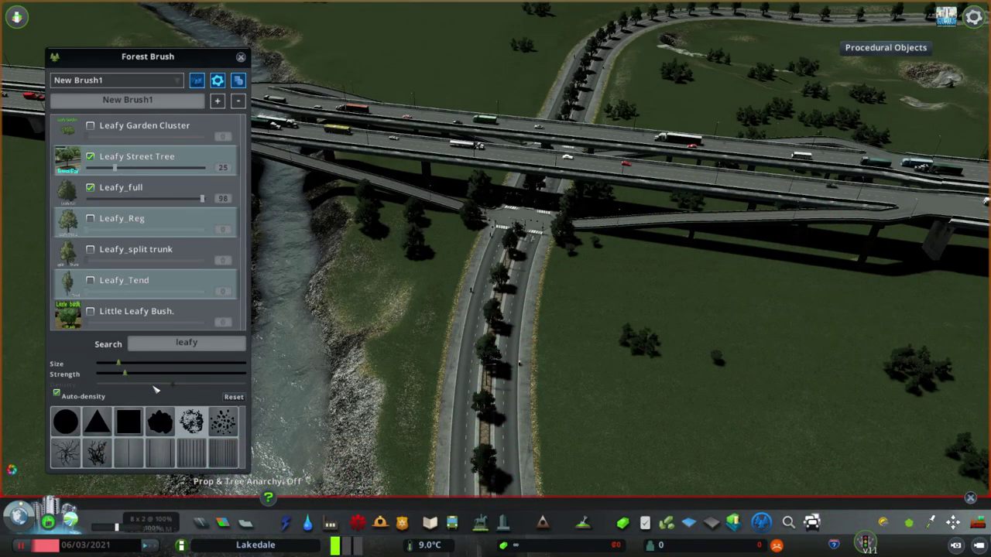
key(e)
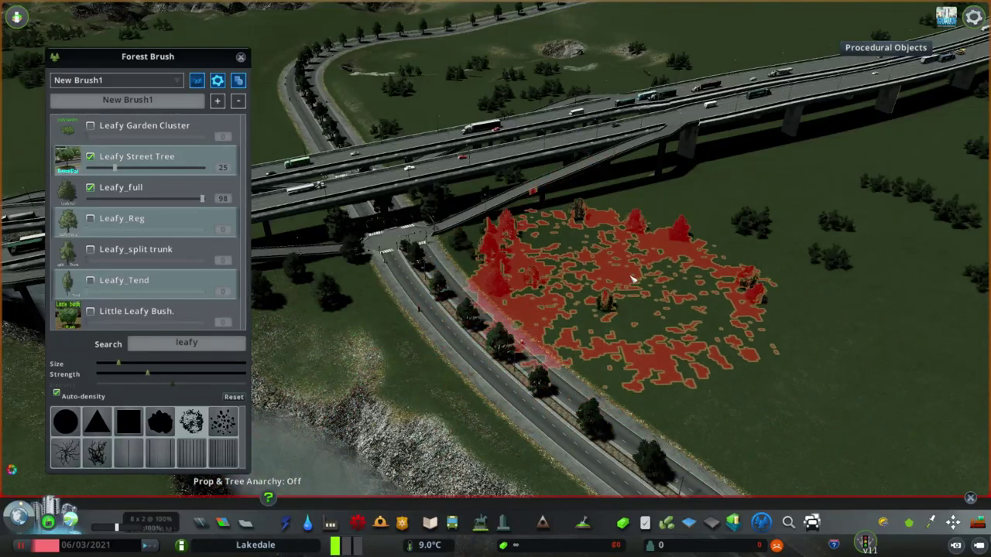
drag(642, 298, 642, 267)
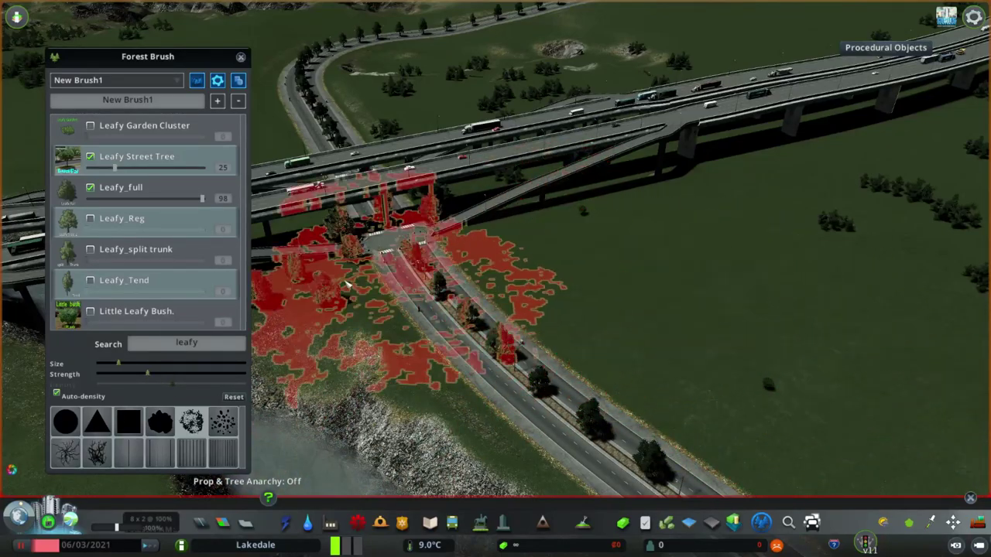
scroll(144, 263, down, 1)
scroll(135, 256, up, 1)
scroll(133, 251, down, 5)
scroll(133, 249, down, 5)
scroll(123, 232, up, 10)
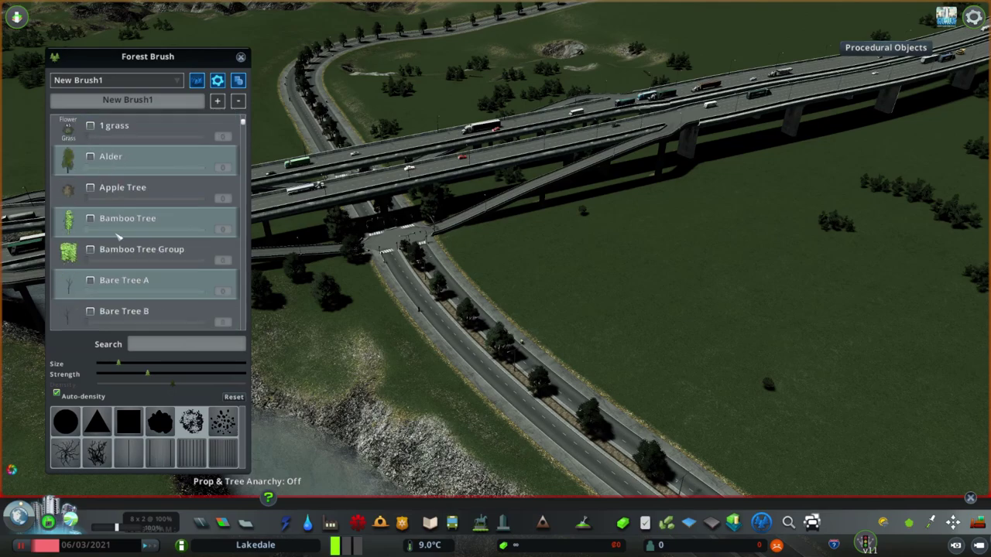
scroll(108, 241, down, 5)
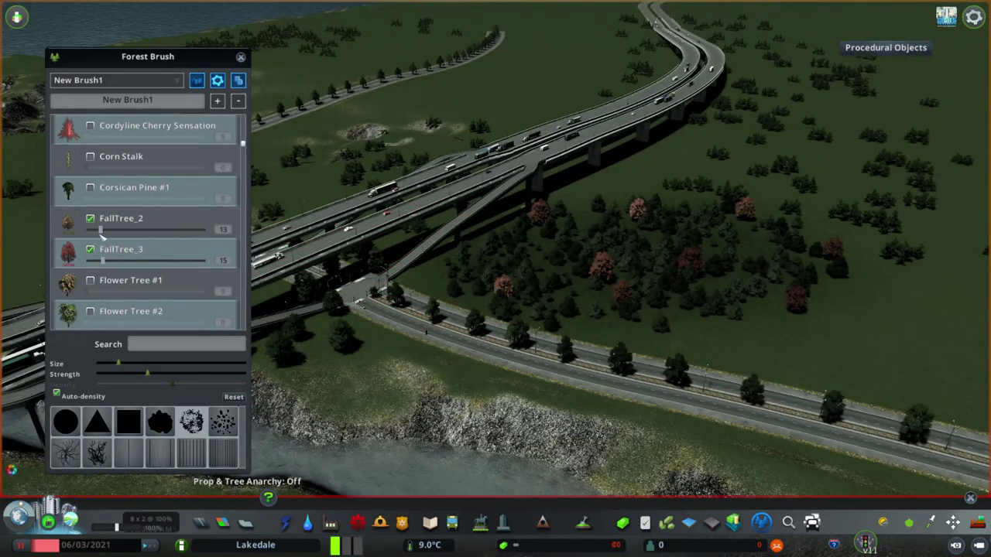
Step: Lower the FallTree_2 share, paint trees across the interchange field, then thin one cluster
drag(99, 230, 95, 231)
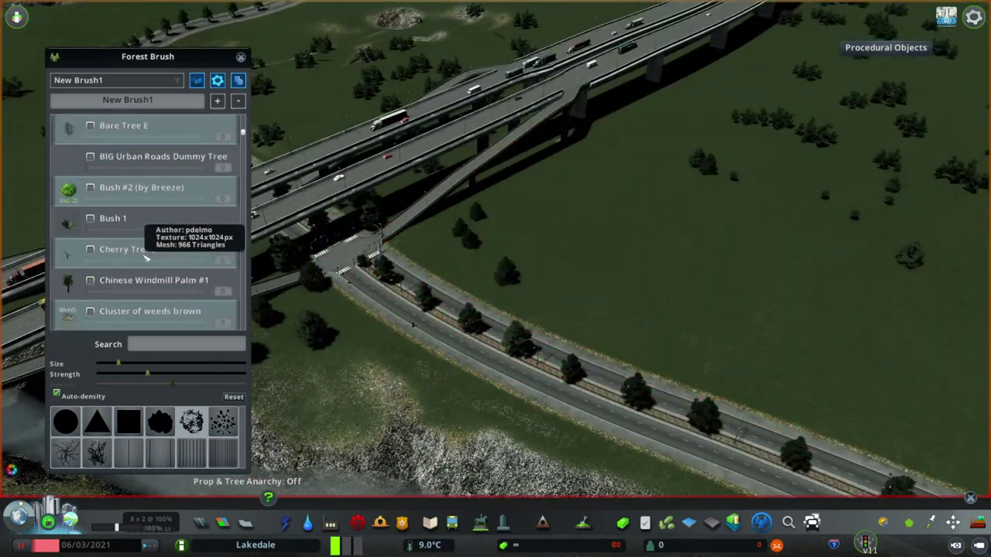
scroll(145, 257, down, 2)
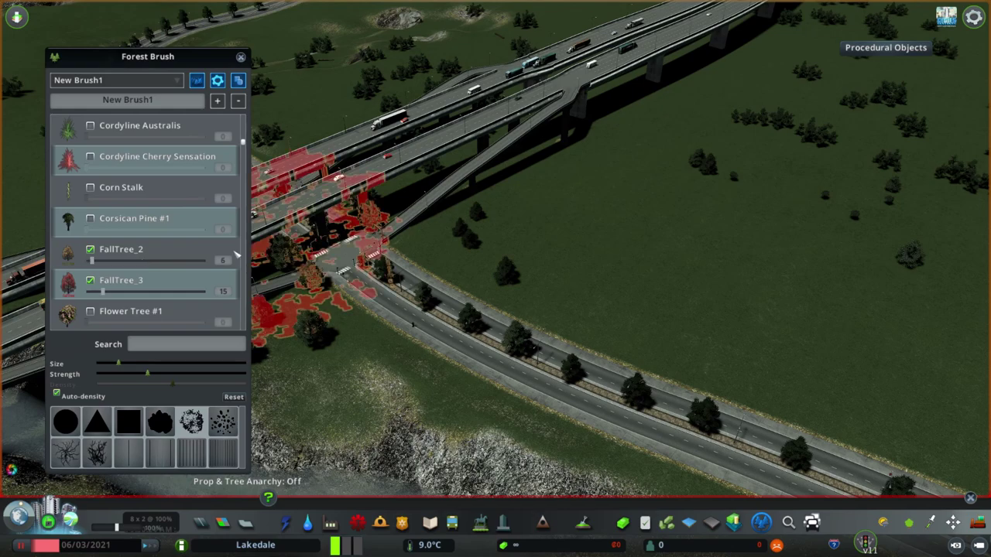
scroll(232, 254, down, 2)
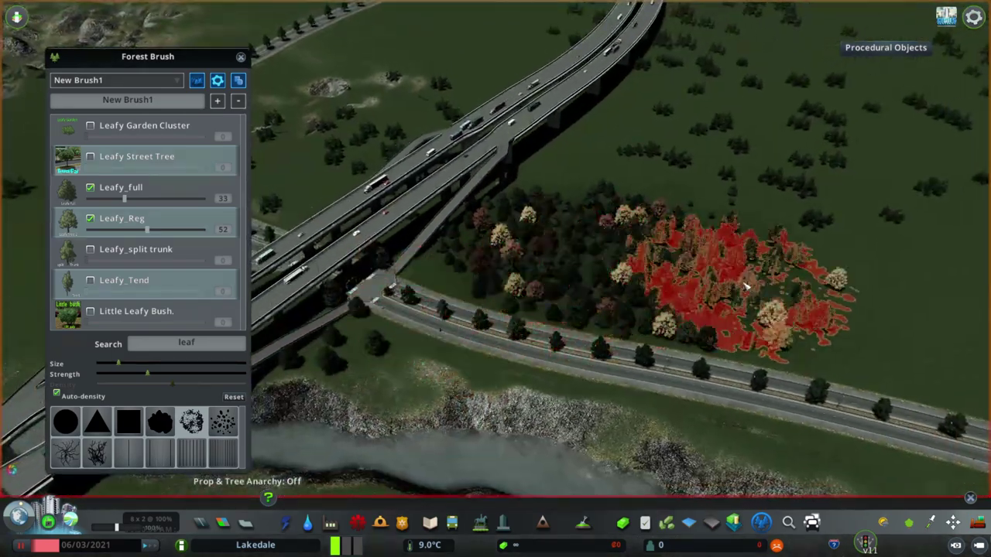
drag(747, 287, 592, 178)
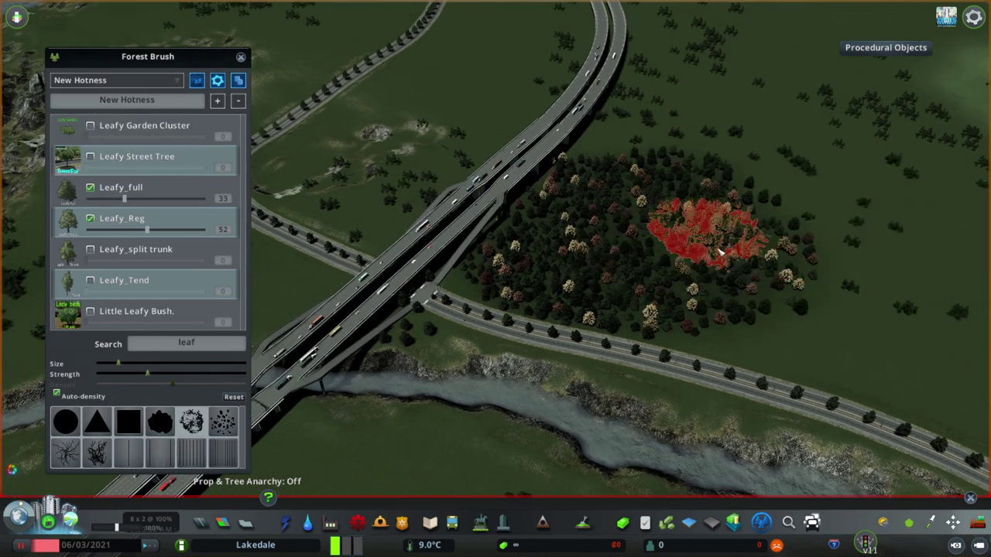
drag(548, 227, 500, 272)
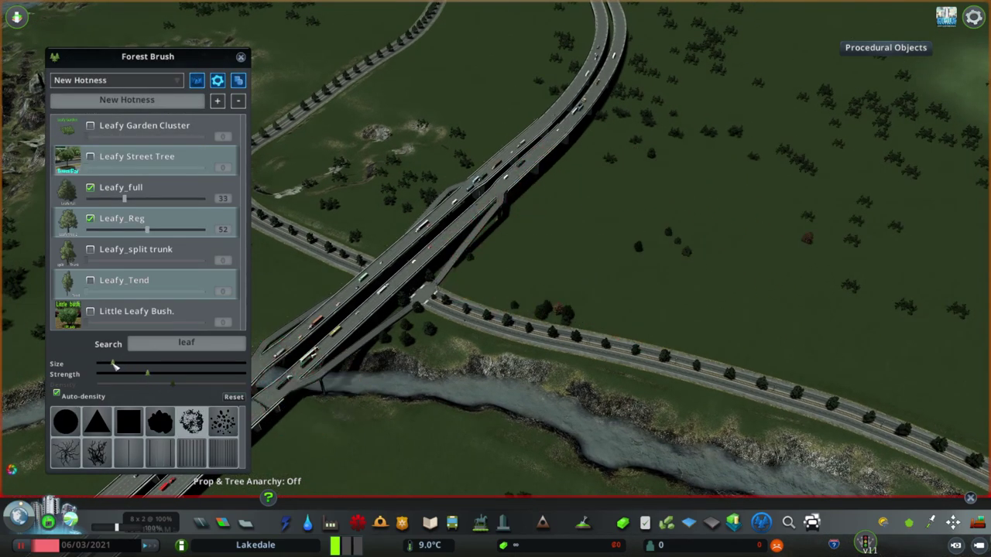
scroll(554, 280, up, 3)
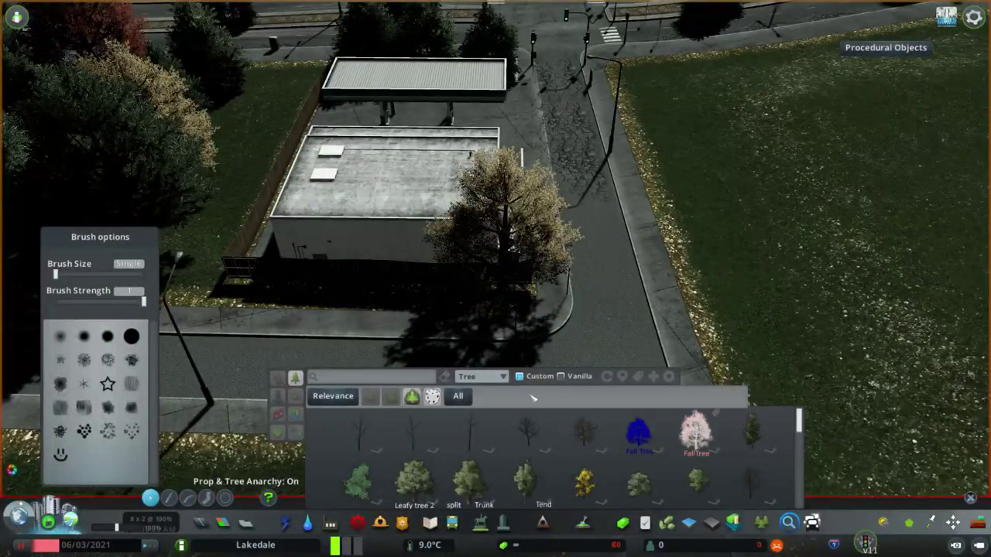
Step: Plant a red-leaved tree left of the building, then open and close Forest Brush
click(255, 279)
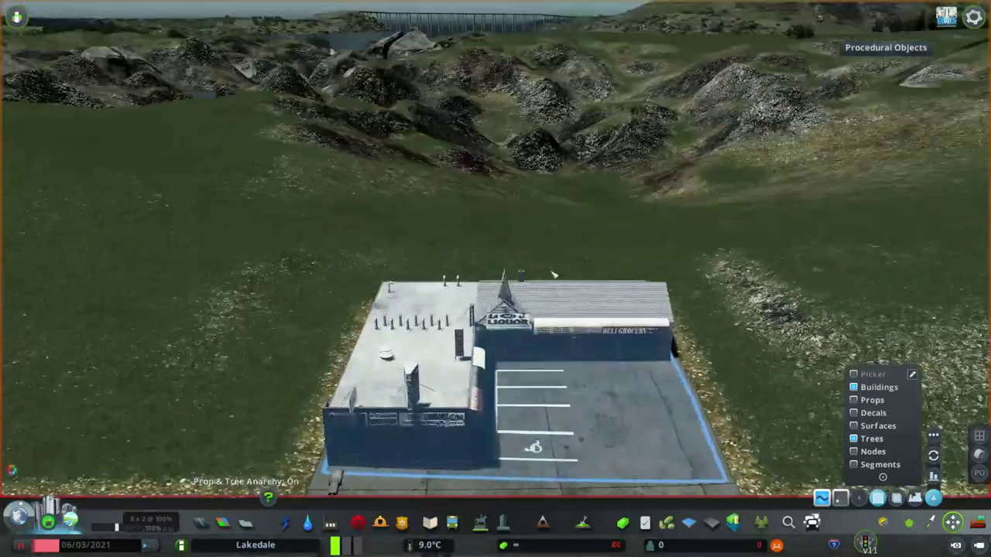
scroll(554, 274, up, 10)
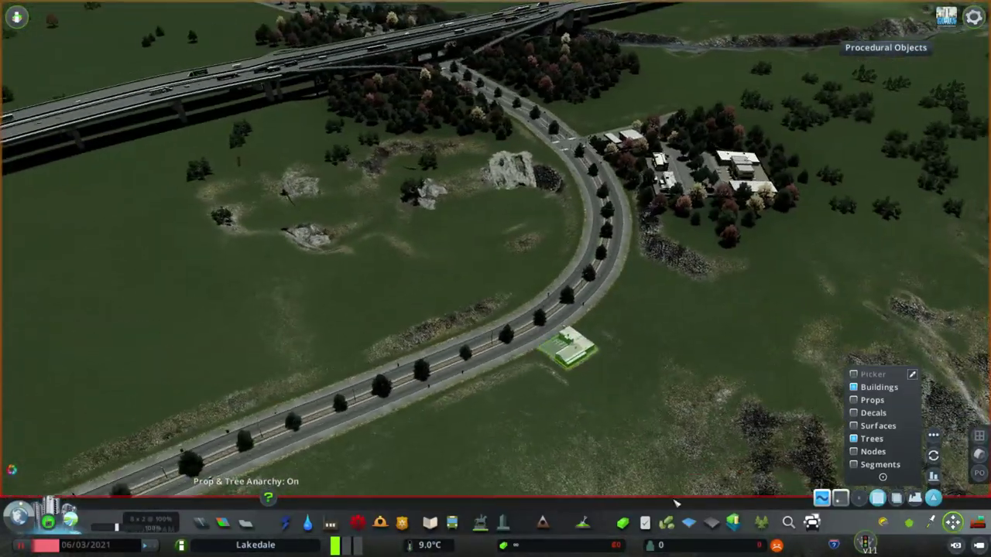
click(761, 522)
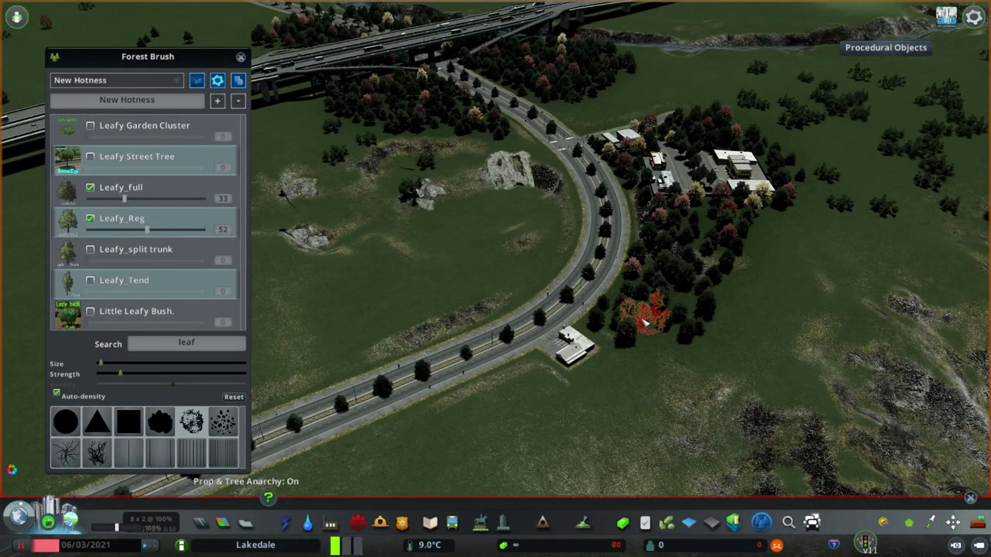
key(m)
scroll(472, 265, up, 5)
Step: Draw a black fence from Find It around the empty lot beside the road
click(688, 523)
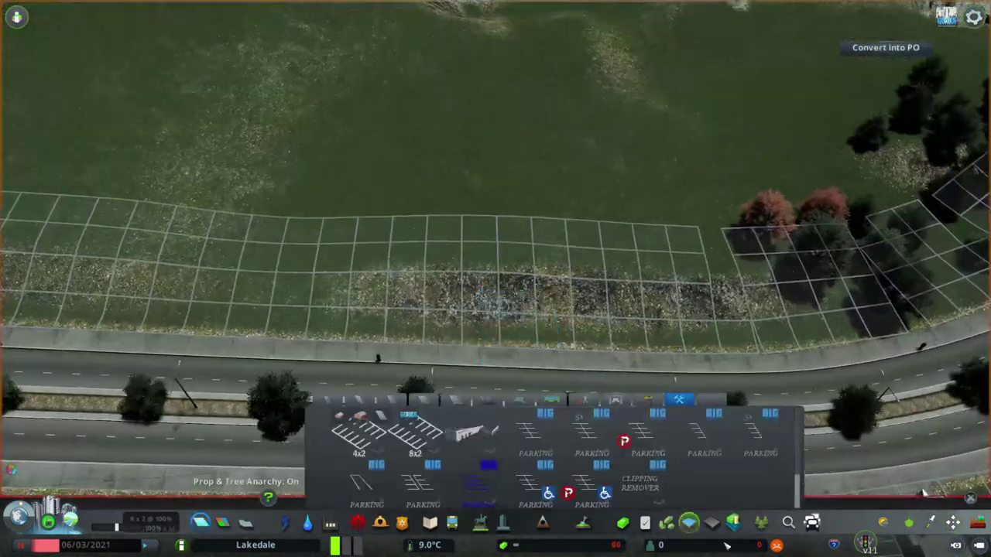
key(alt+f)
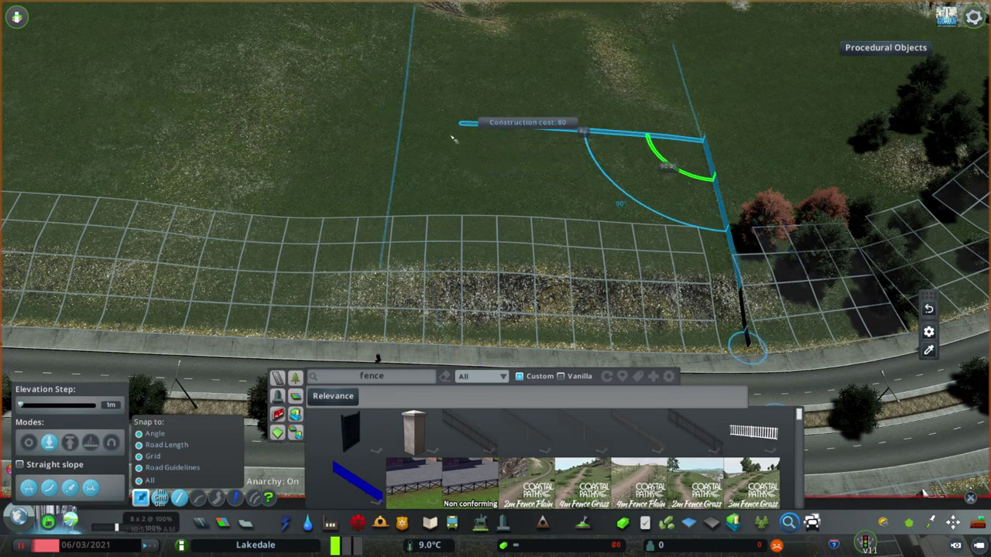
key(m)
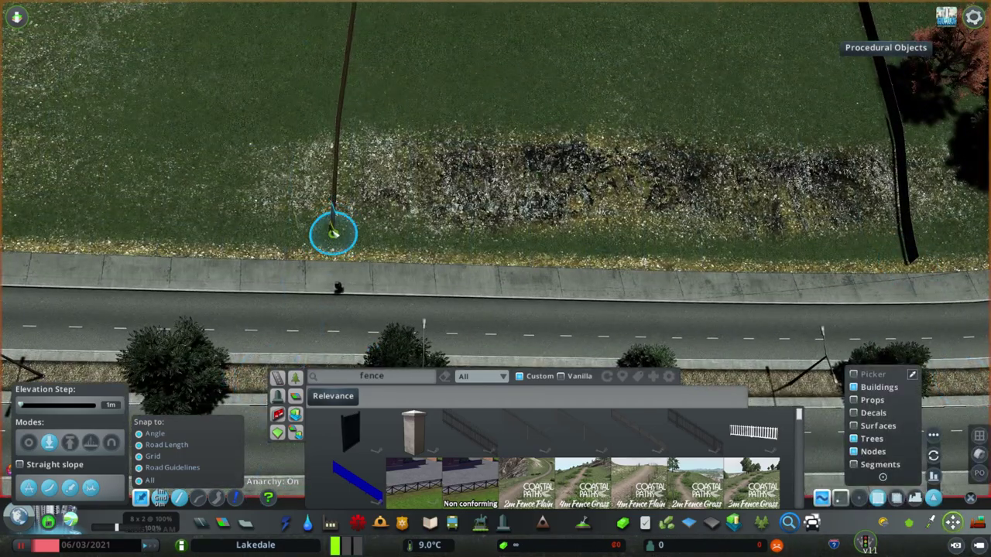
scroll(480, 260, down, 3)
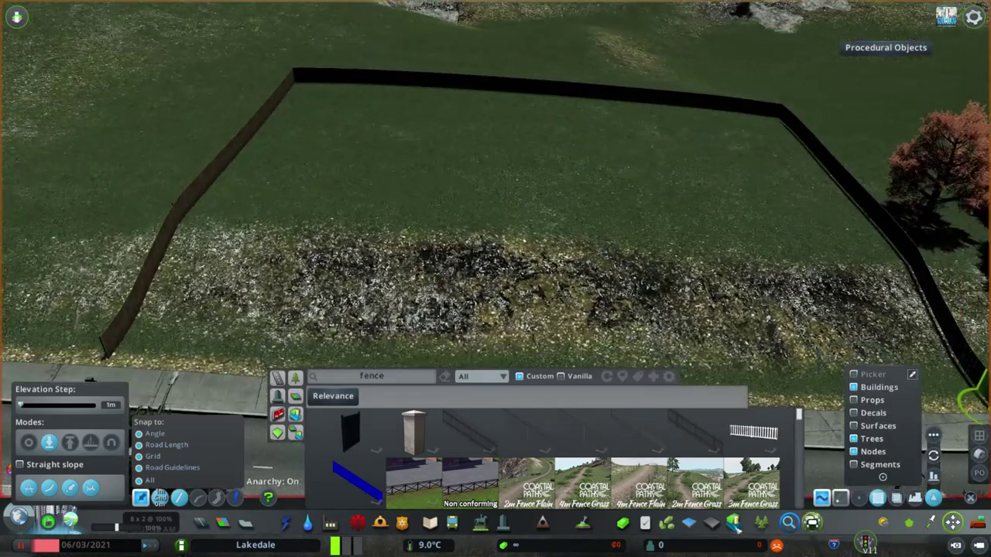
Step: Level and smooth the fenced lot's ground with a size-24 landscaping brush
key(alt+b)
click(327, 400)
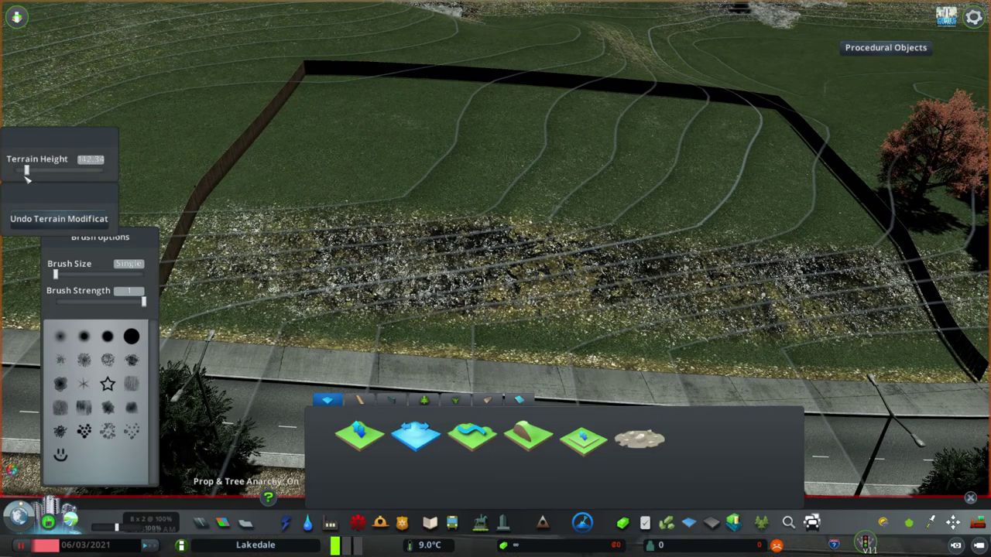
click(61, 275)
mouse_move(642, 277)
mouse_down()
mouse_move(361, 151)
mouse_move(822, 260)
mouse_move(343, 150)
mouse_up()
key(3)
mouse_move(294, 222)
mouse_down()
mouse_move(602, 96)
mouse_move(730, 321)
mouse_move(343, 77)
mouse_move(829, 243)
mouse_move(564, 102)
mouse_up()
key(Escape)
scroll(746, 283, down, 5)
scroll(641, 139, up, 5)
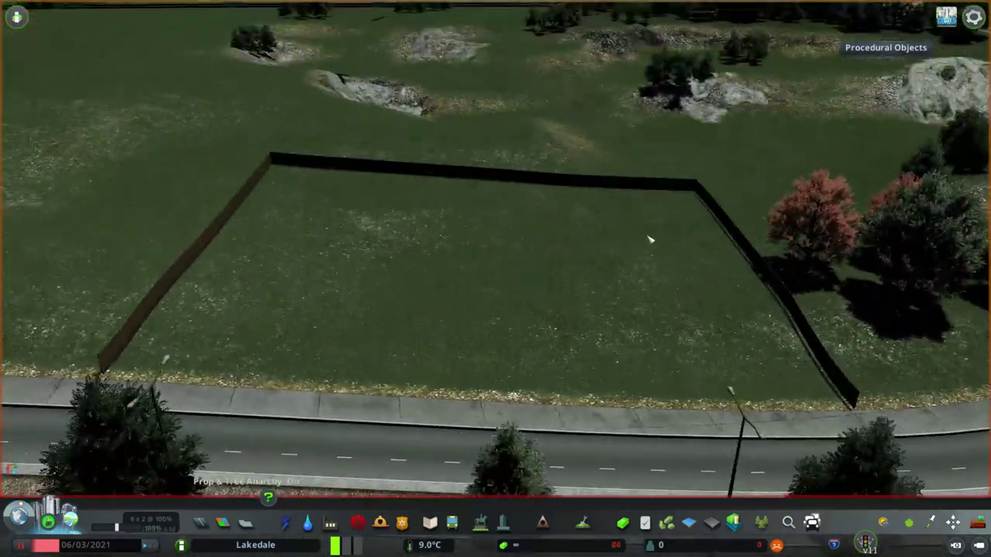
key(alt+f)
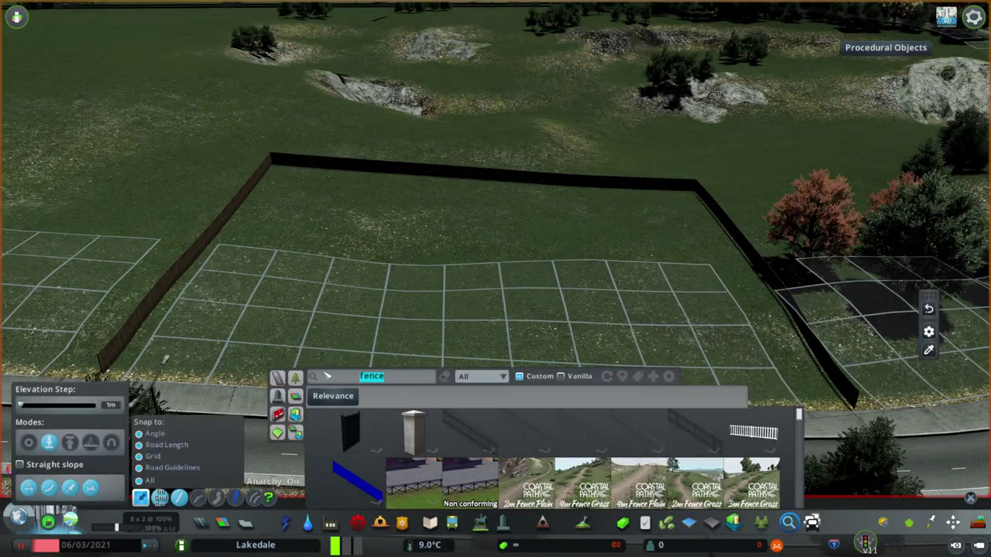
text(dirt)
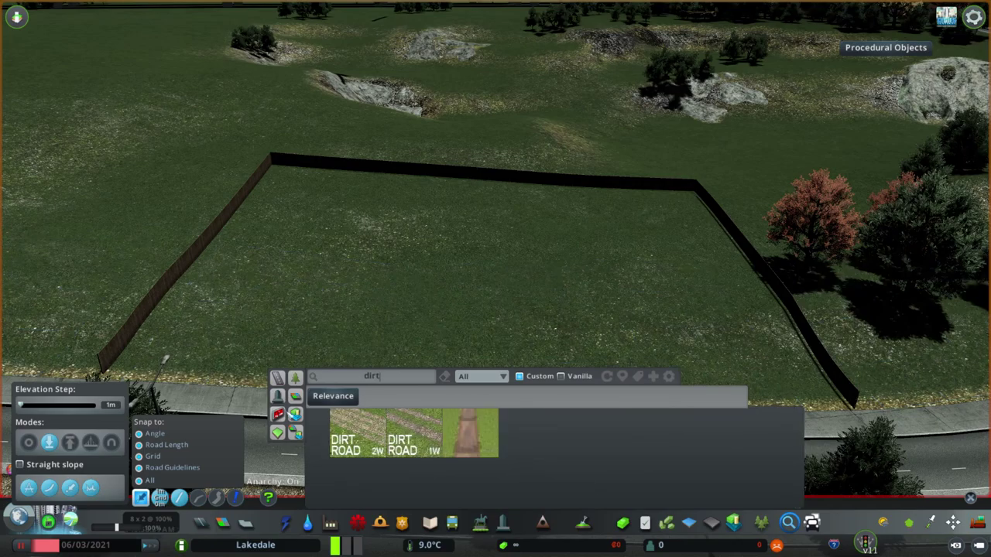
key(BackSpace)
key(BackSpace)
key(BackSpace)
text(decal)
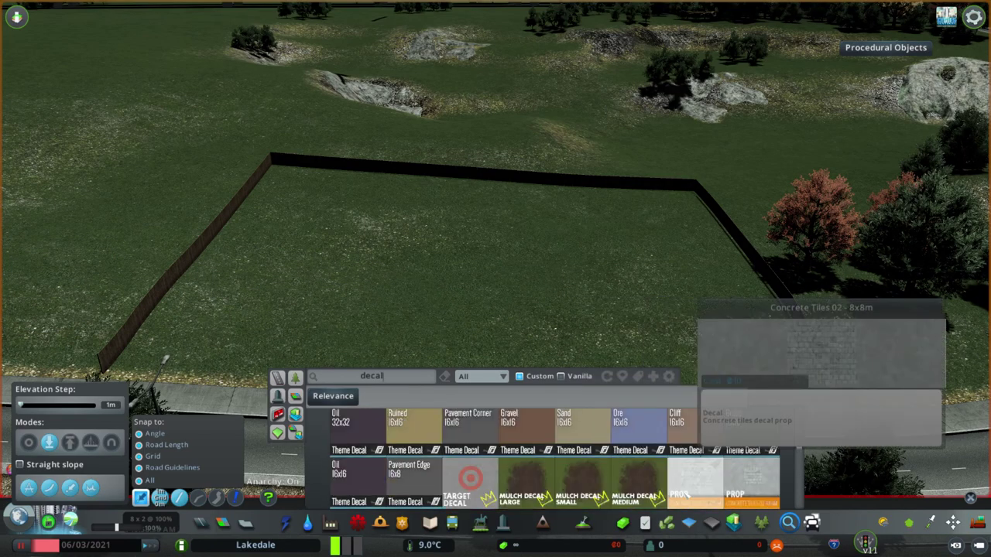
click(681, 494)
scroll(681, 493, up, 1)
drag(62, 275, 55, 275)
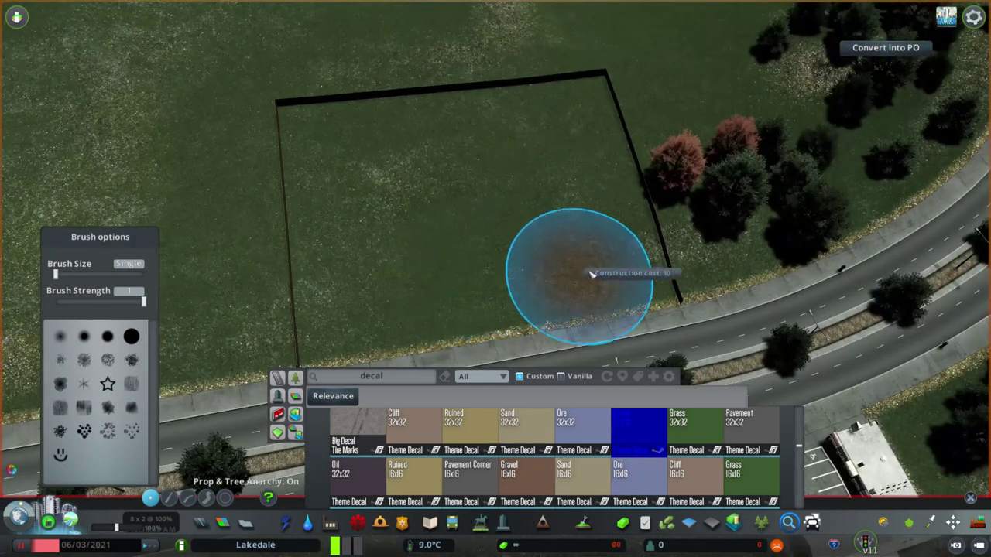
mouse_move(586, 265)
mouse_down()
mouse_move(520, 135)
mouse_move(342, 148)
mouse_move(358, 302)
mouse_move(542, 210)
mouse_move(474, 250)
mouse_up()
scroll(474, 250, up, 5)
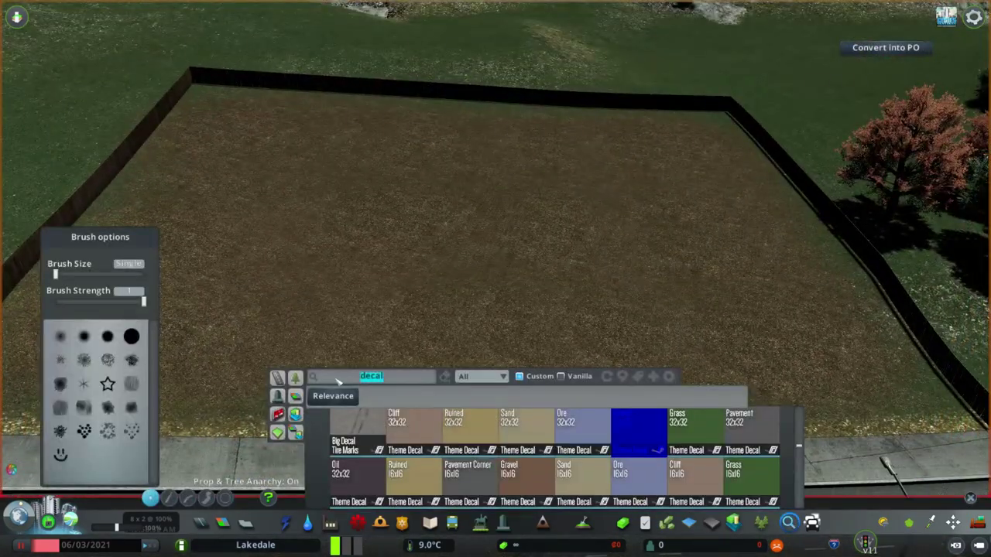
text(sign)
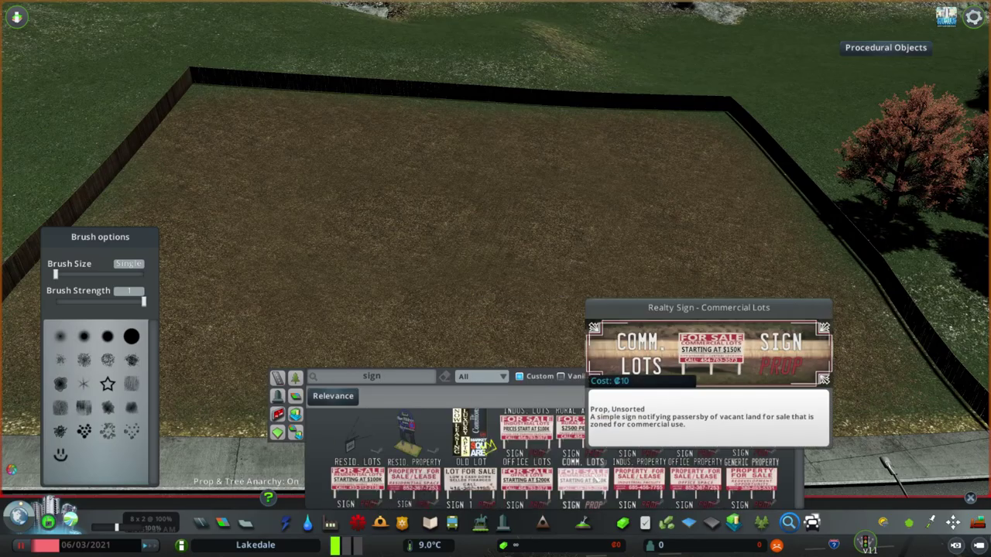
Step: Pick the old lot-for-sale sign and pan along the lot to position it
click(470, 480)
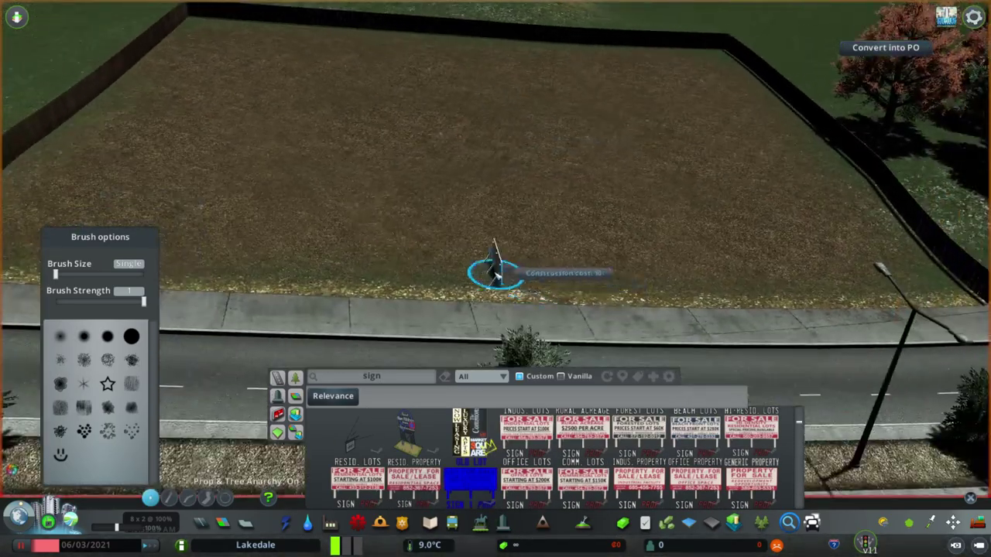
scroll(457, 269, up, 3)
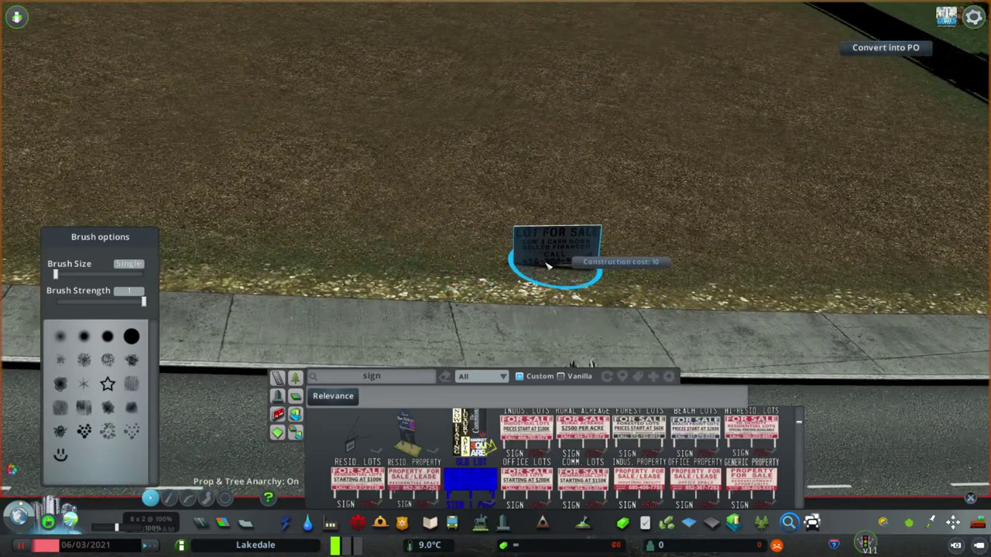
key(d)
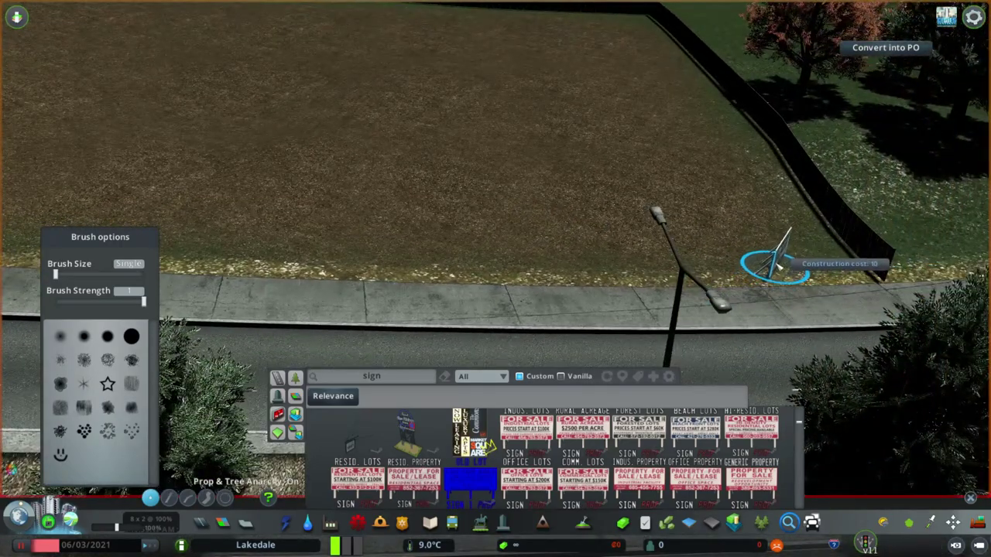
key(a)
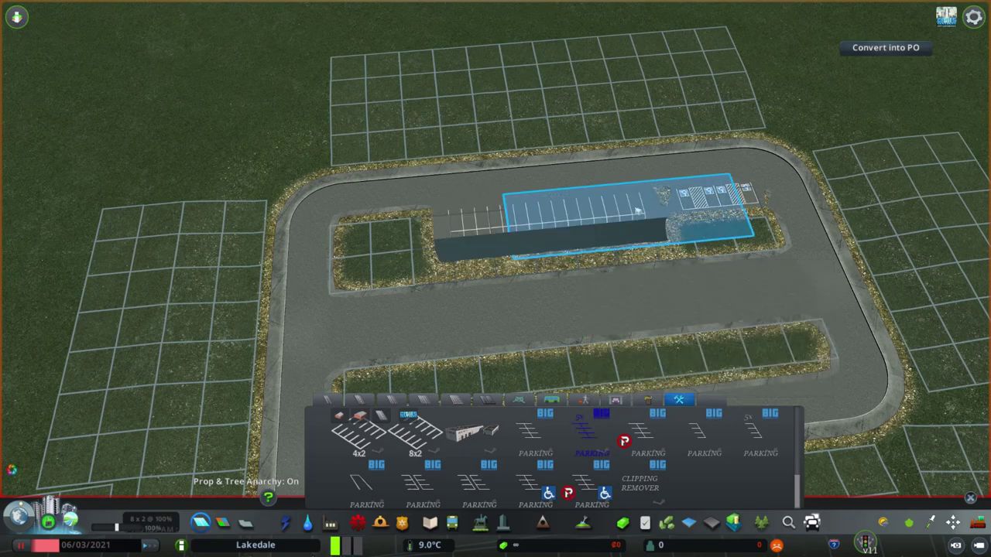
Step: Bulldoze the paved island section, the left paved structure and the dark top lot
key(w)
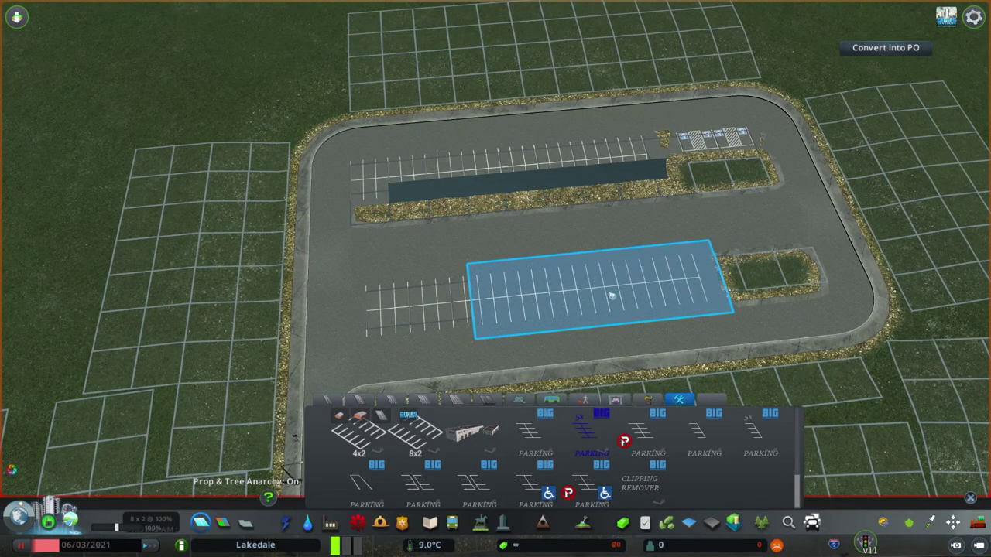
scroll(756, 285, down, 3)
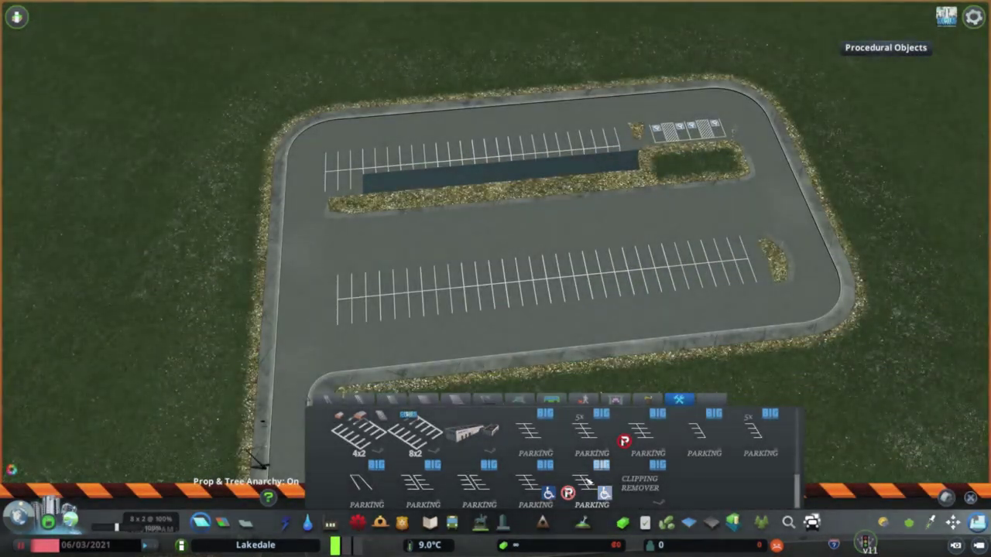
click(535, 434)
scroll(632, 207, up, 5)
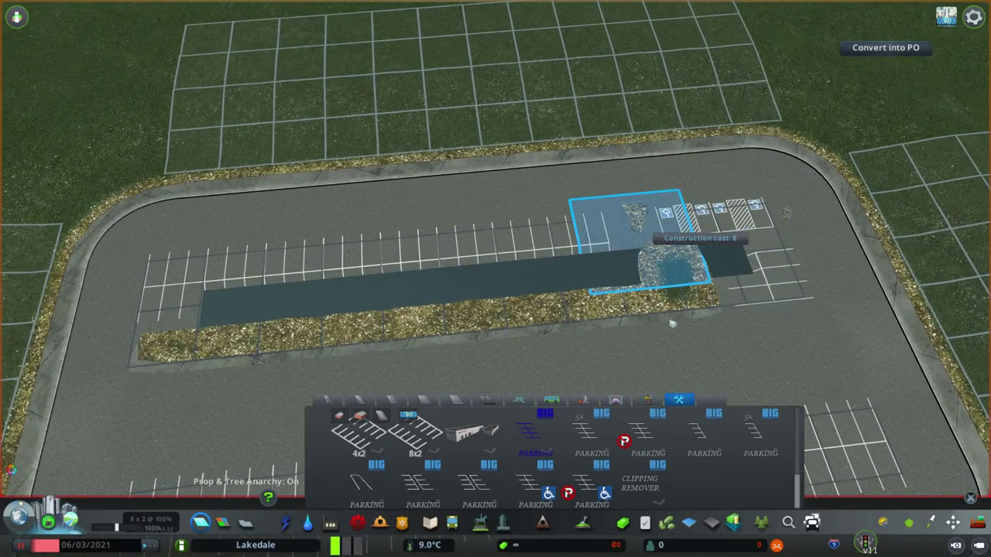
key(b)
scroll(482, 360, down, 2)
click(482, 360)
scroll(542, 465, down, 2)
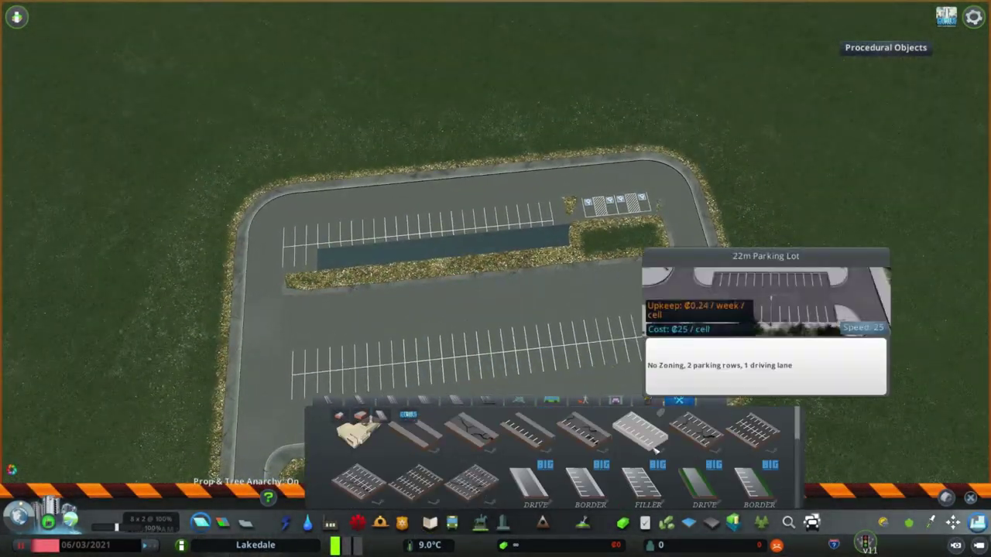
click(642, 484)
scroll(638, 287, up, 3)
scroll(642, 449, down, 3)
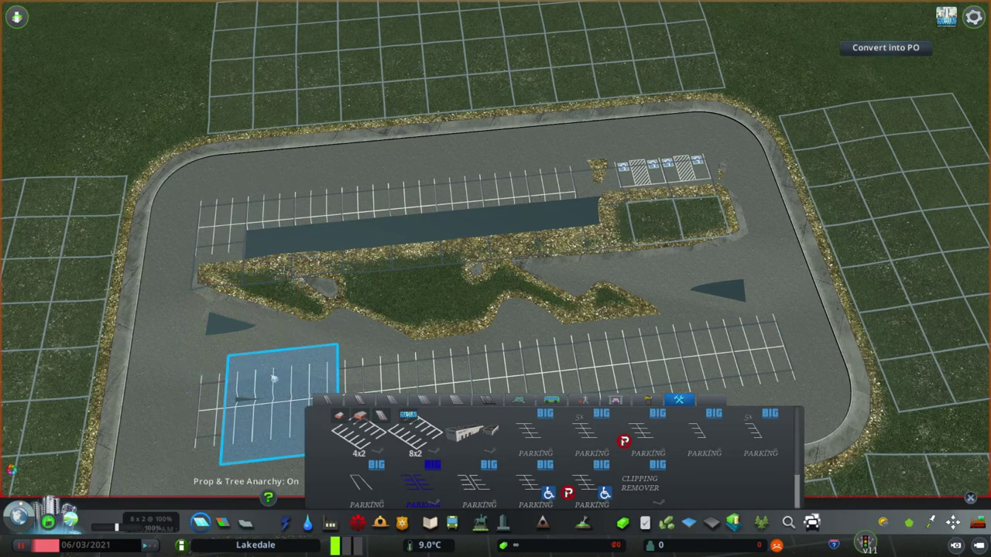
key(b)
scroll(496, 279, down, 3)
click(480, 327)
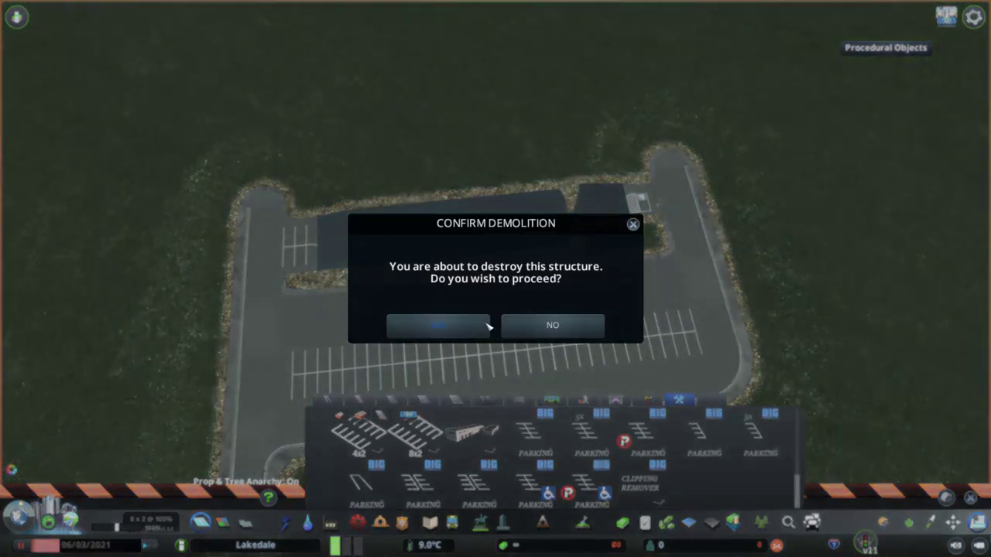
click(364, 322)
click(534, 222)
scroll(560, 456, up, 2)
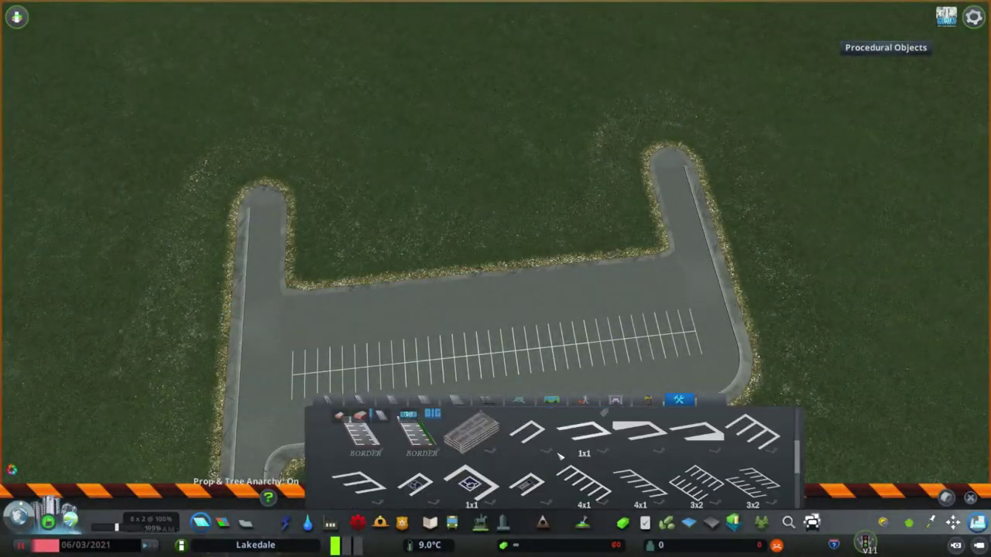
scroll(561, 456, up, 2)
Step: Cut a drive lane through the grass island and replace the lower island with parking rows
click(586, 433)
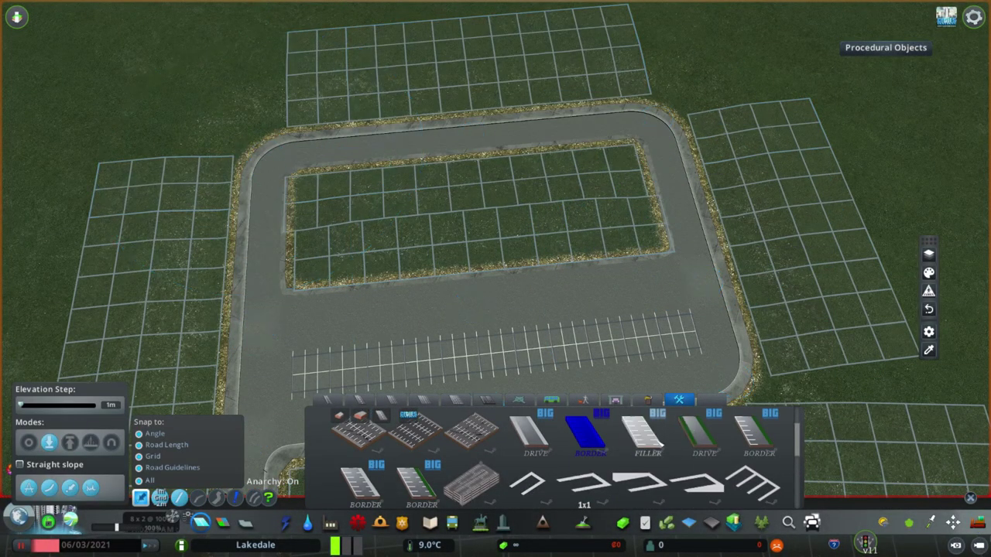
click(654, 209)
scroll(558, 456, down, 3)
click(479, 484)
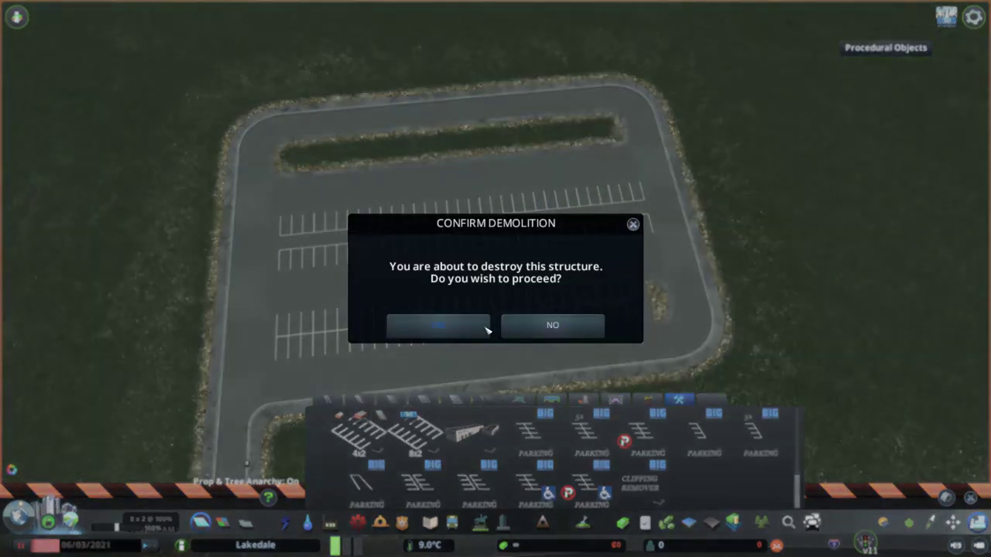
click(436, 323)
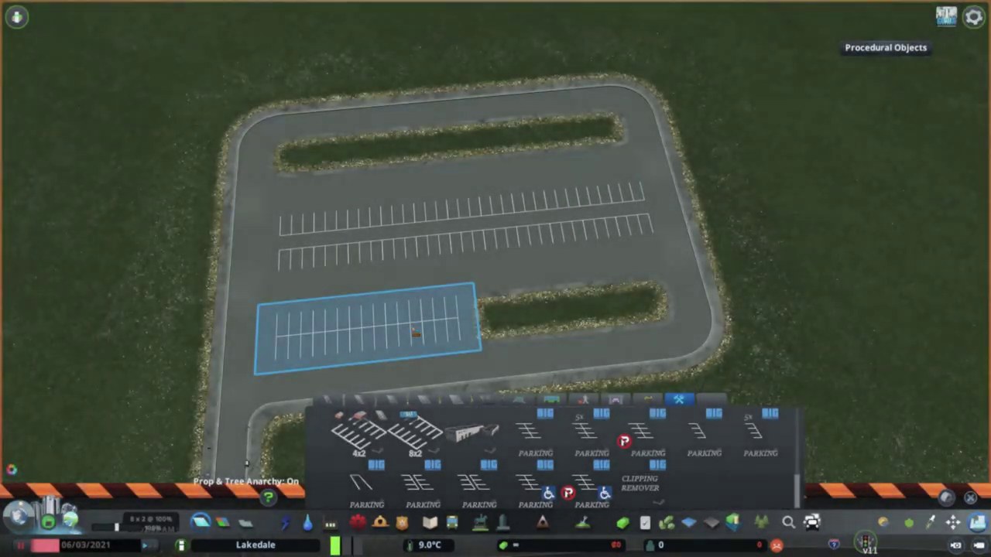
click(476, 484)
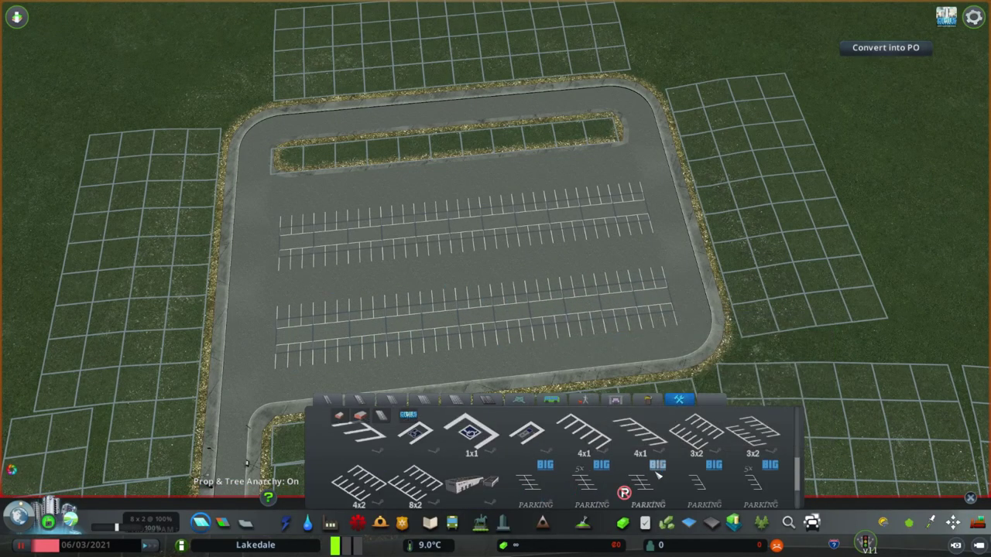
Step: Remove the top grass island and place a parking row along the lot's top
click(585, 483)
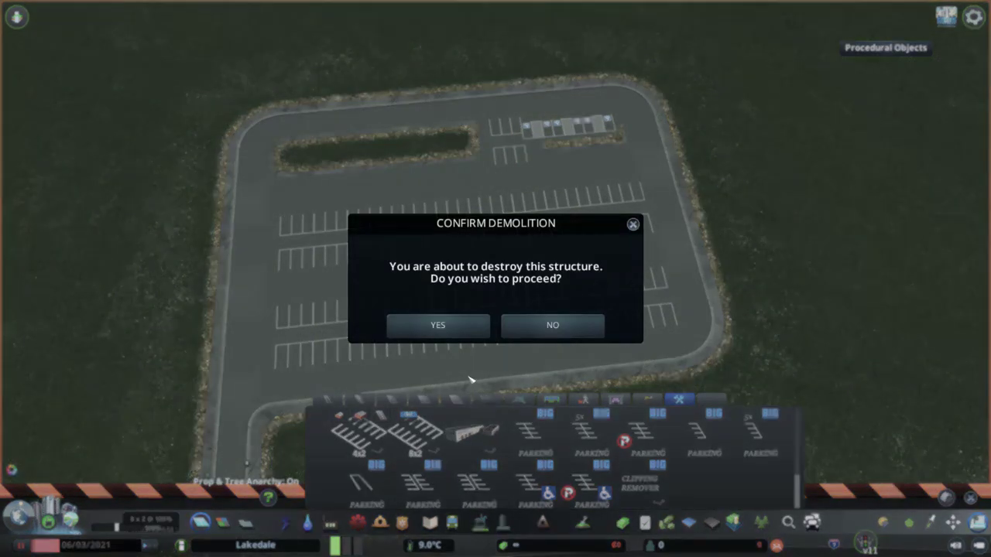
click(436, 325)
click(592, 434)
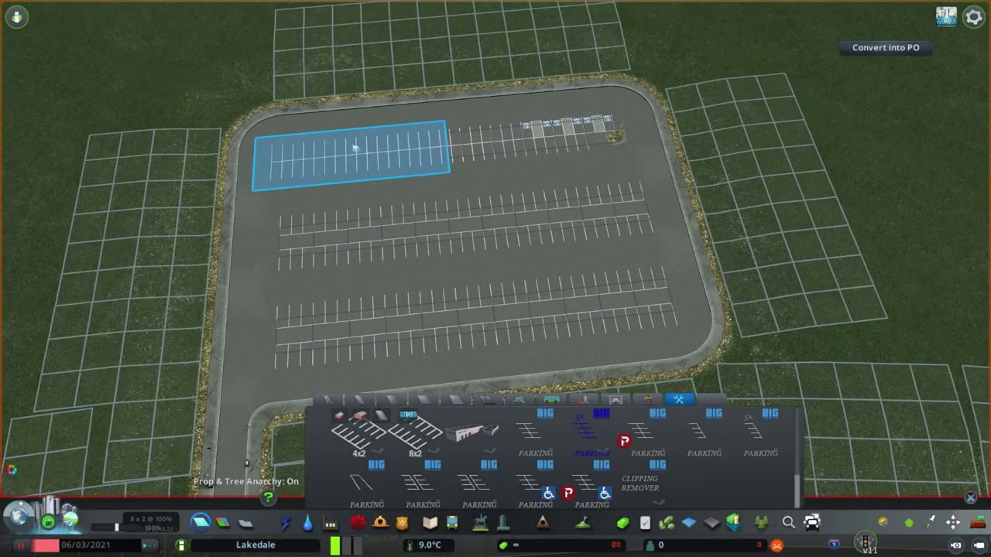
scroll(471, 226, up, 5)
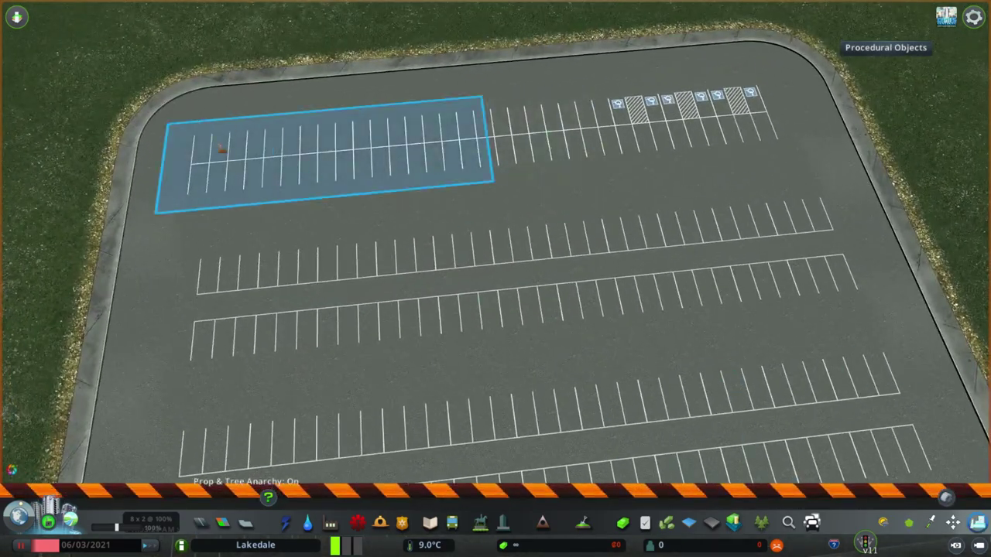
click(221, 149)
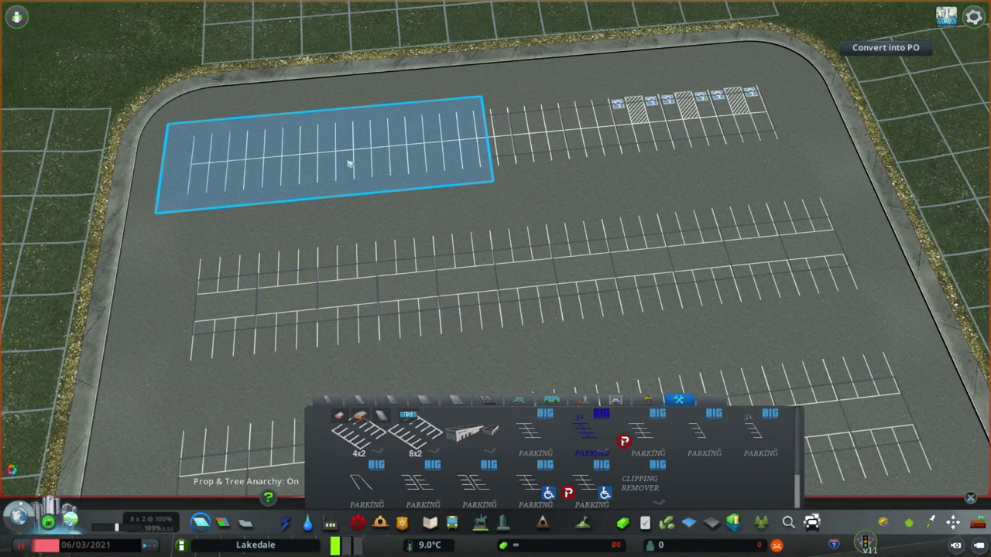
scroll(350, 163, down, 10)
scroll(394, 349, up, 10)
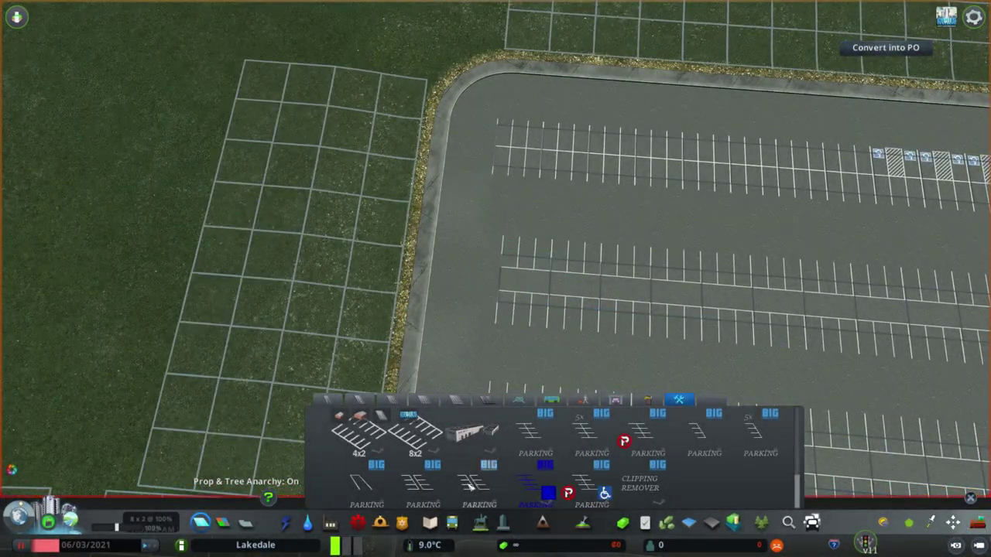
click(642, 438)
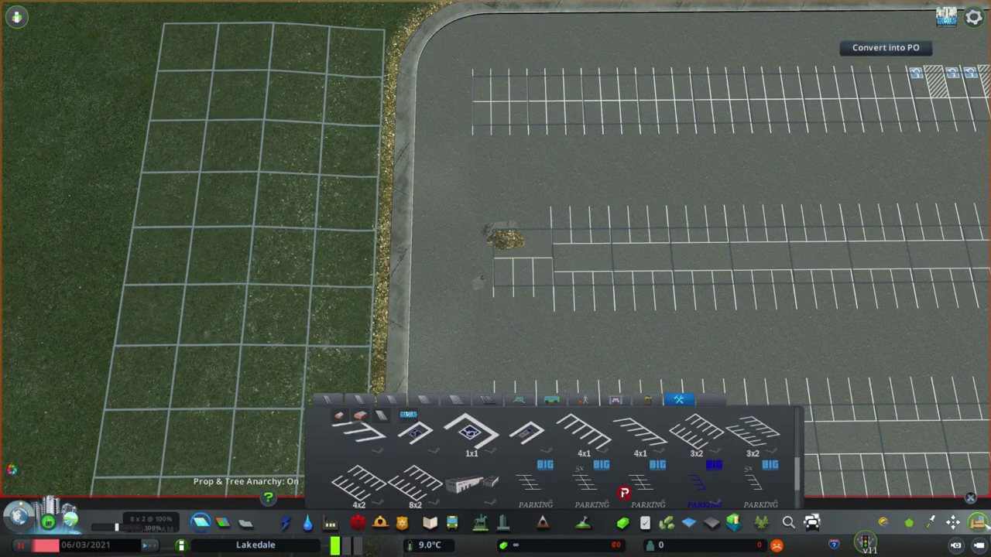
scroll(495, 490, down, 1)
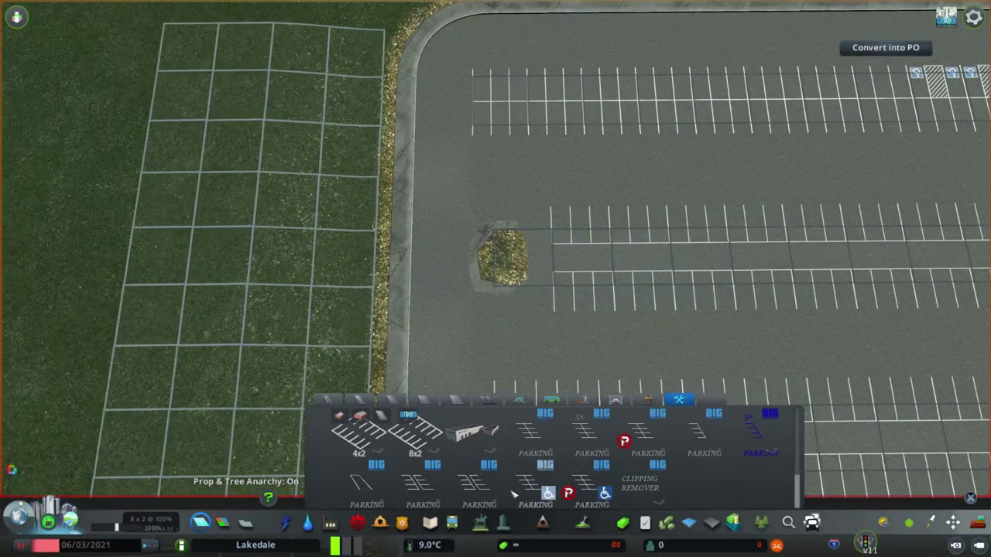
scroll(544, 288, down, 3)
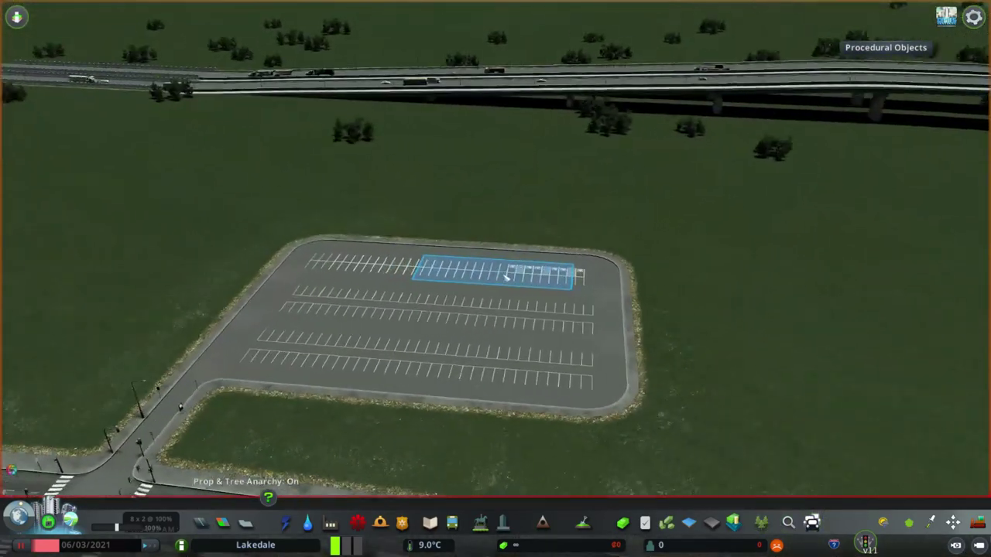
text(groc)
Step: Place the Creek Garden Grocery Store above the striped parking lot
key(BackSpace)
key(BackSpace)
key(BackSpace)
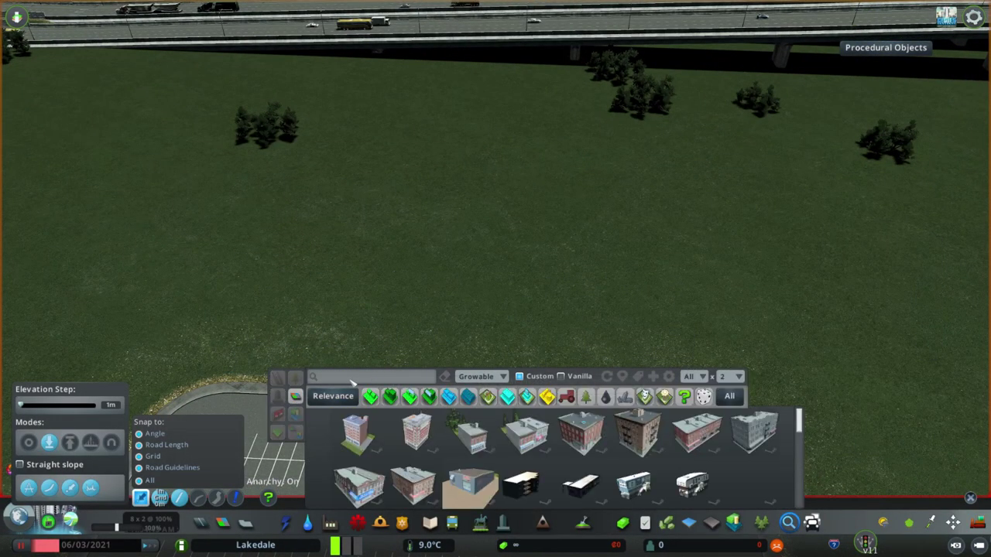
text(groc)
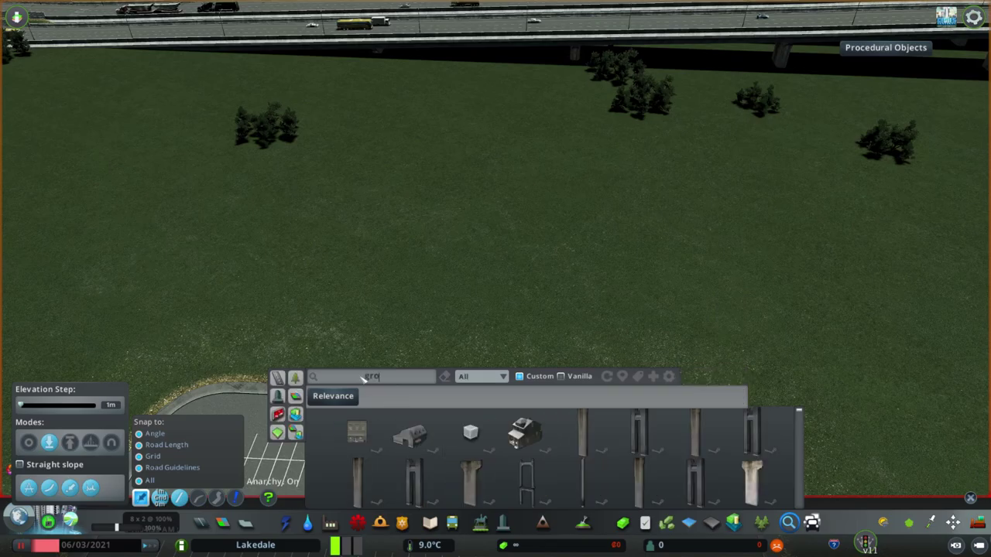
click(582, 487)
click(751, 437)
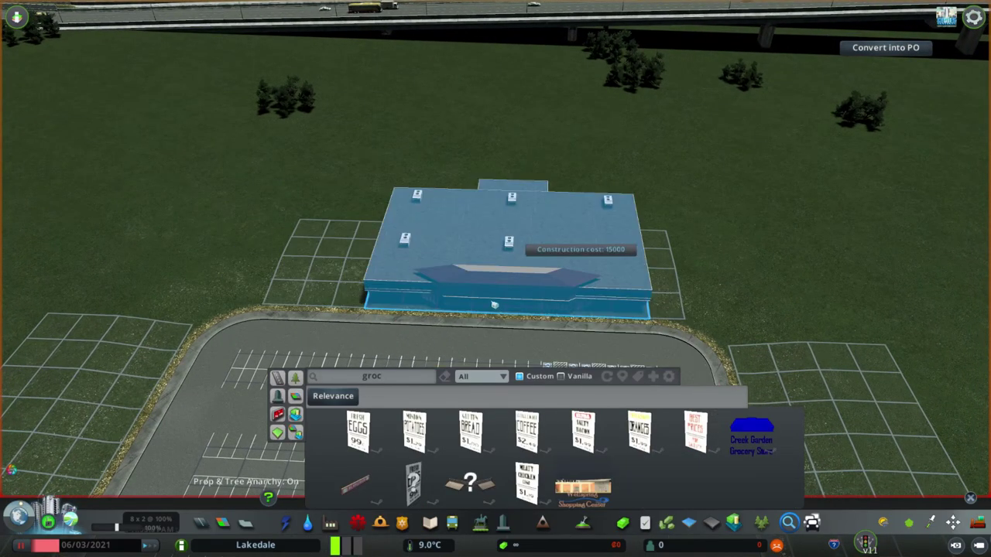
click(446, 327)
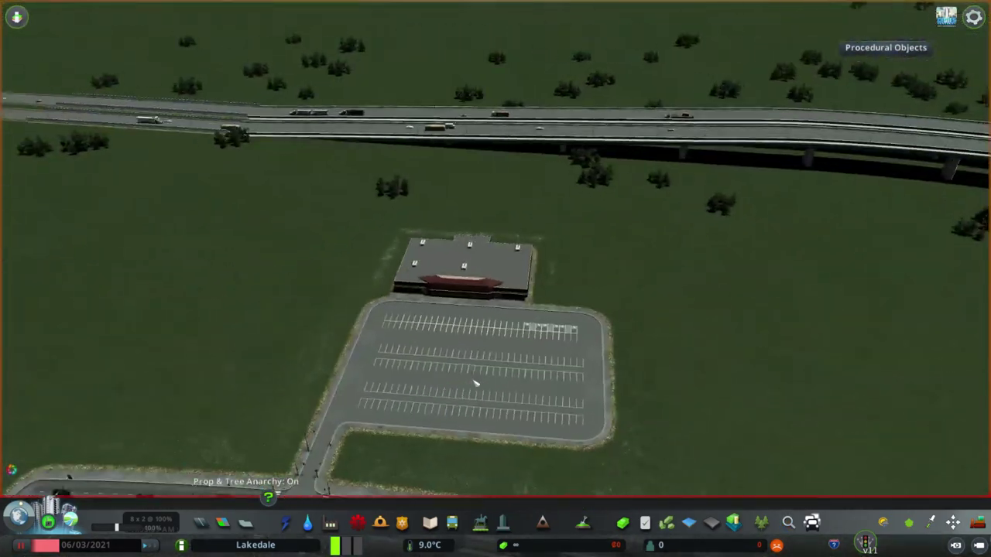
key(m)
scroll(480, 245, up, 5)
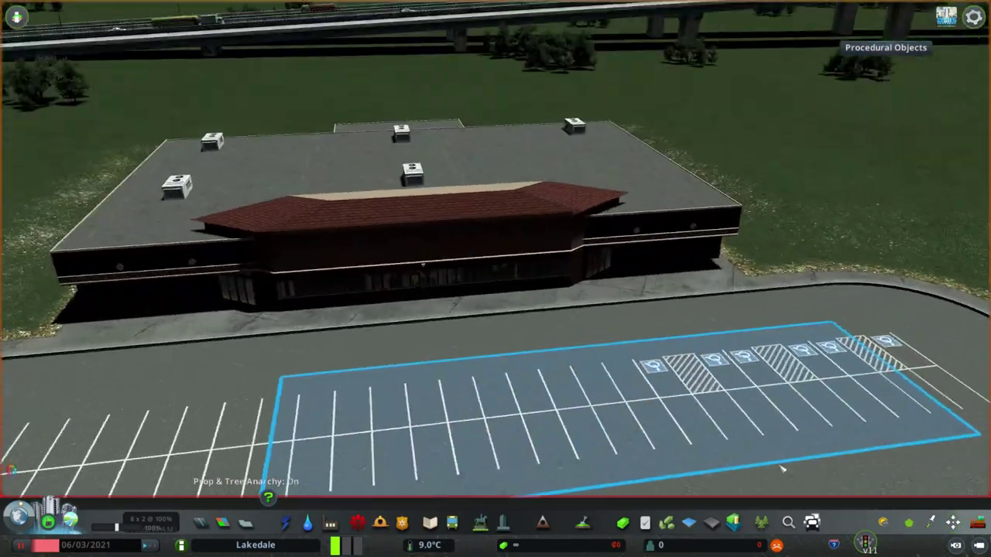
key(ctrl+f)
text(sig)
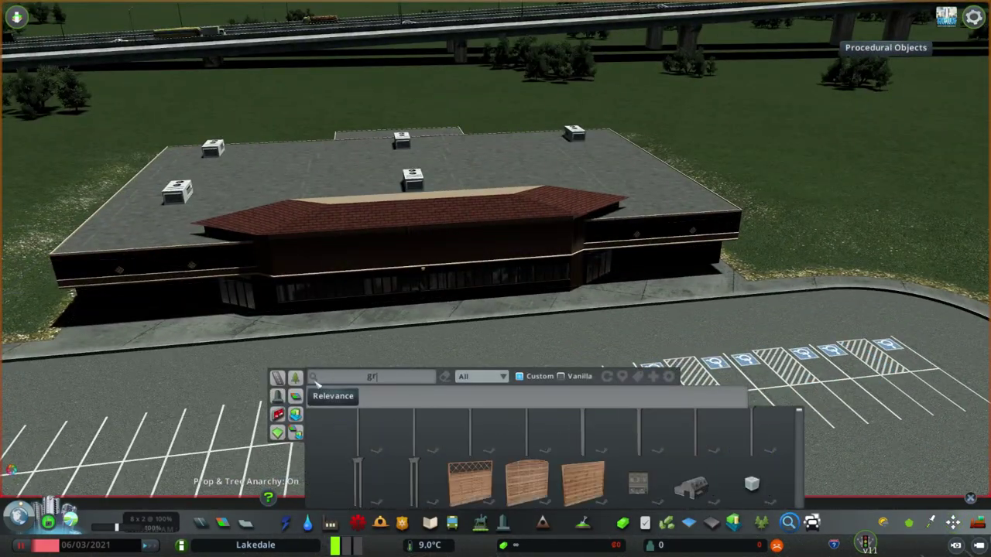
text(c)
Step: Place Greasy Panda Kitchen, TAILOR, JOTTERS and LAUNDROMAT signs along the store facade
click(357, 430)
scroll(403, 247, up, 3)
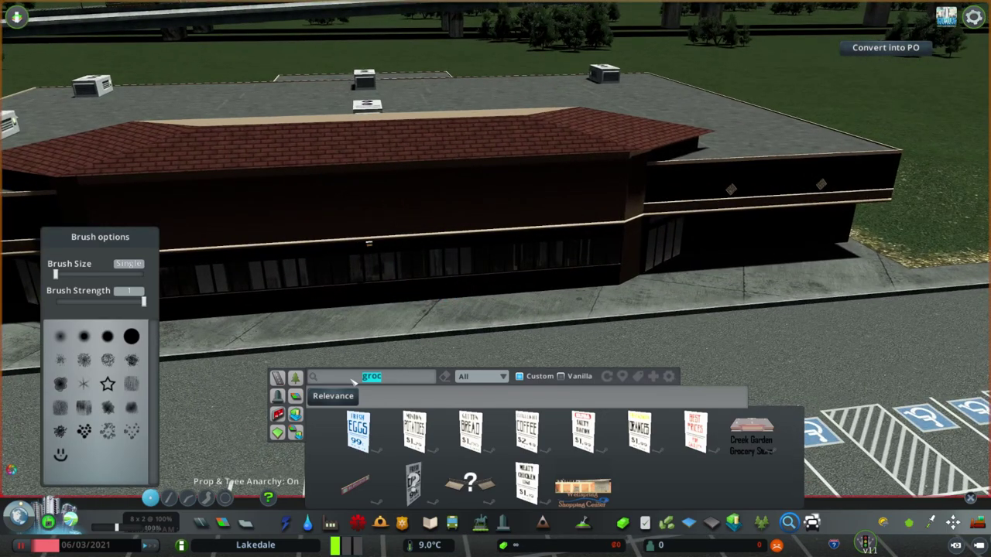
text(sign)
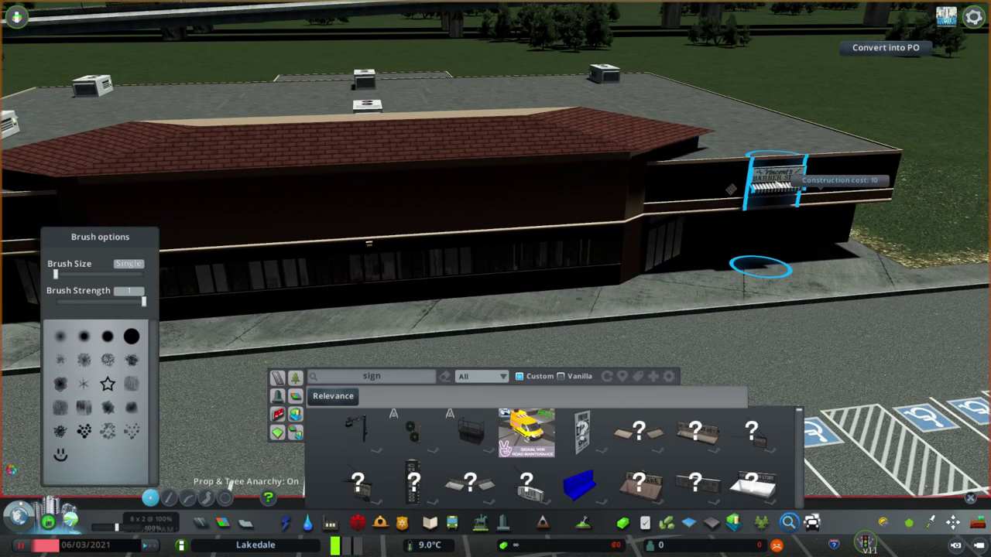
text(a)
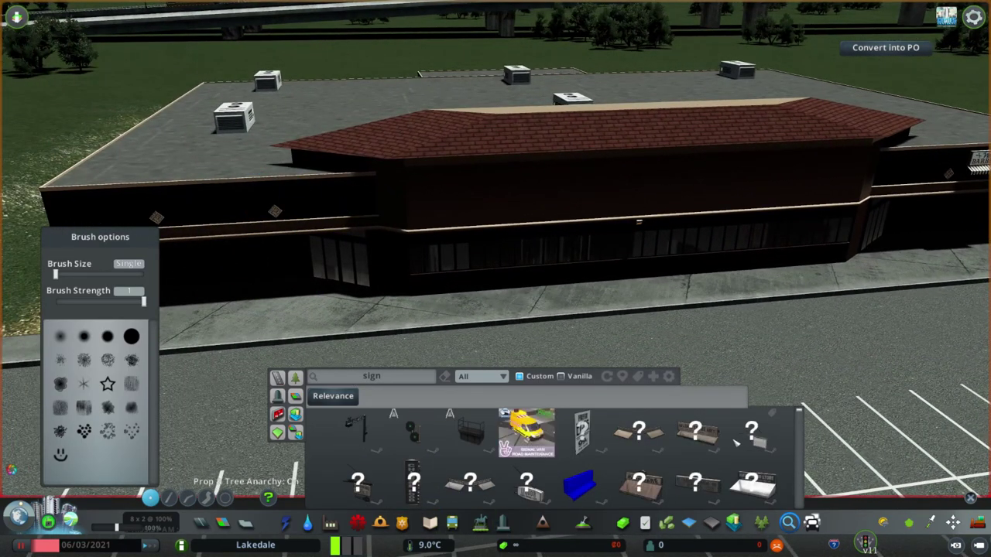
click(221, 207)
scroll(437, 479, down, 2)
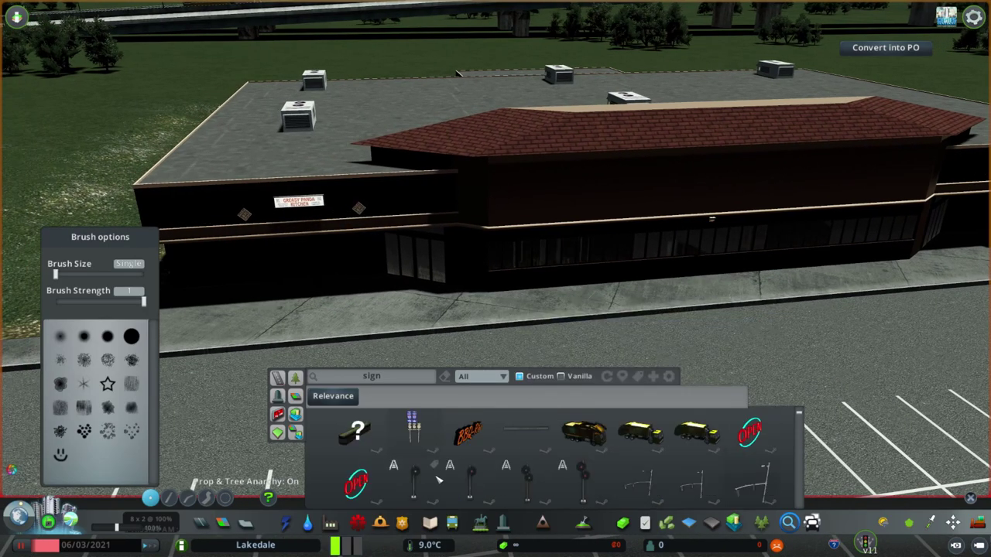
scroll(437, 480, down, 1)
scroll(676, 463, down, 2)
scroll(676, 462, down, 2)
scroll(676, 463, down, 2)
scroll(470, 449, down, 2)
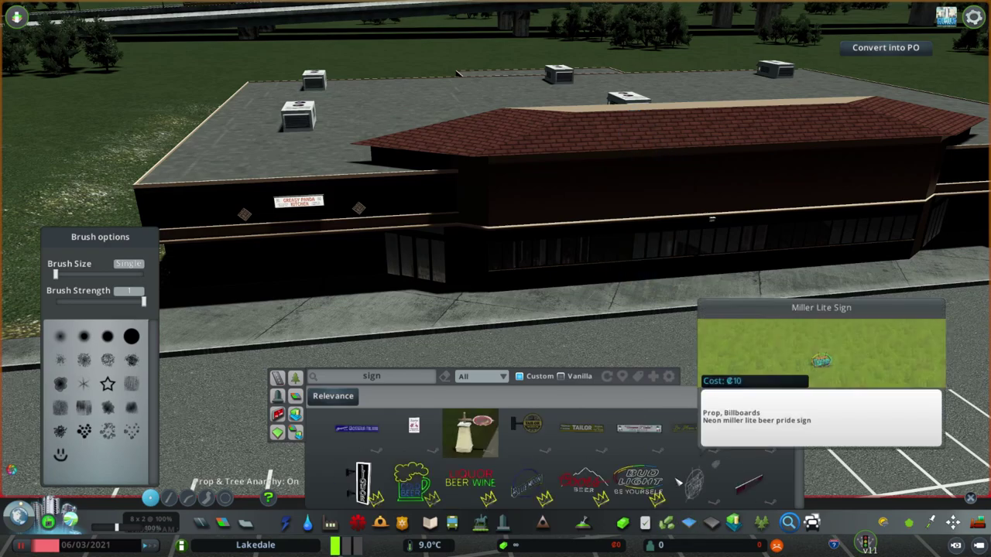
click(470, 432)
click(638, 429)
click(724, 175)
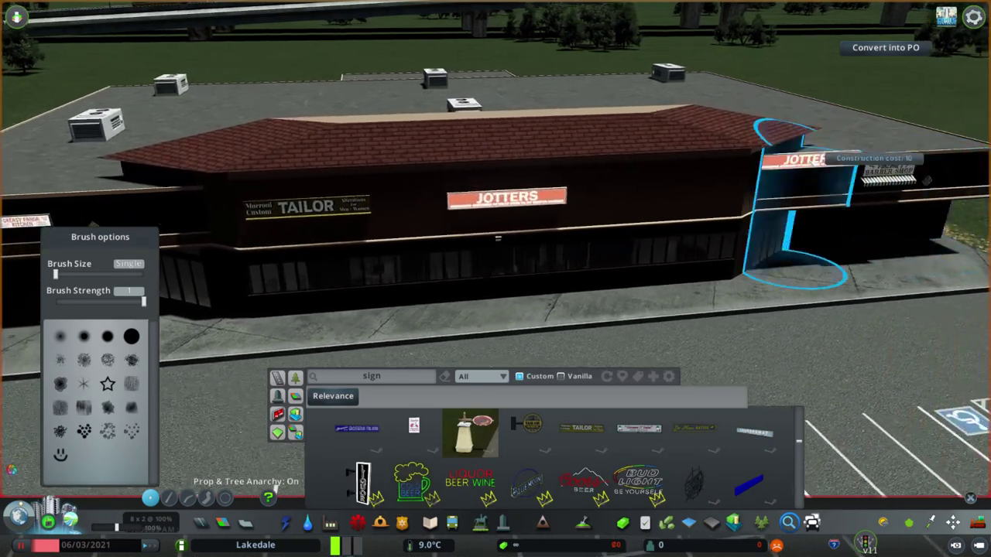
scroll(796, 310, up, 2)
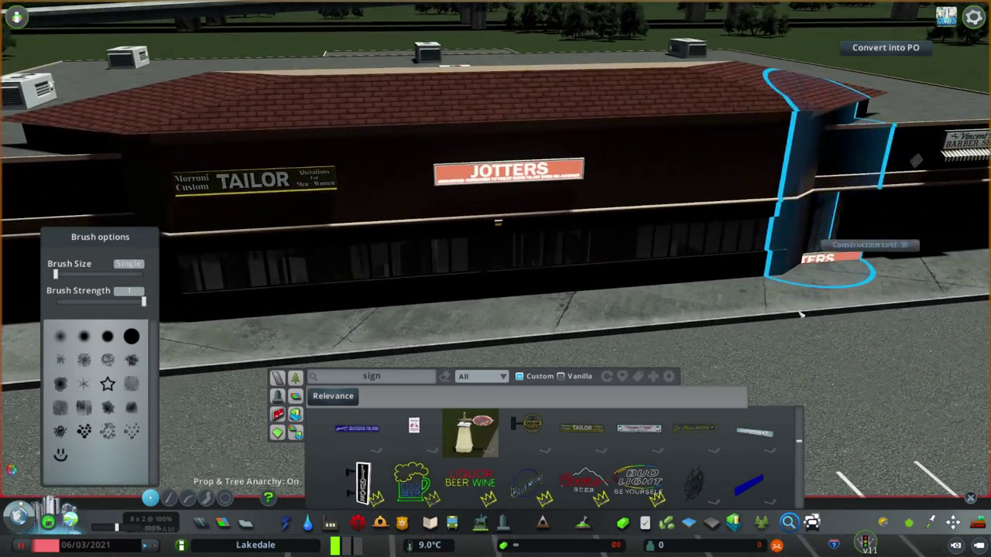
click(754, 431)
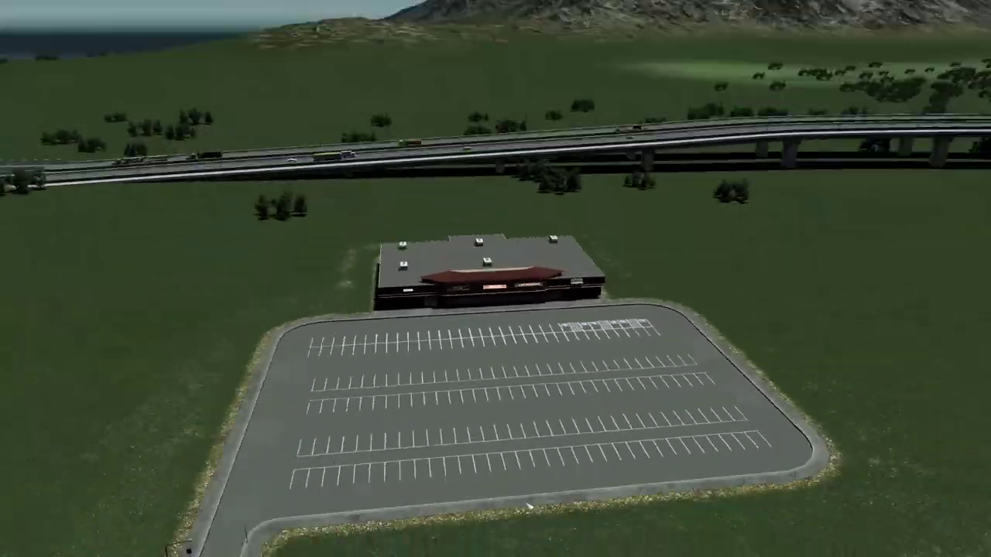
Step: Bulldoze a misplaced road piece and build a DRIVE lane looping behind the store
key(ctrl+p)
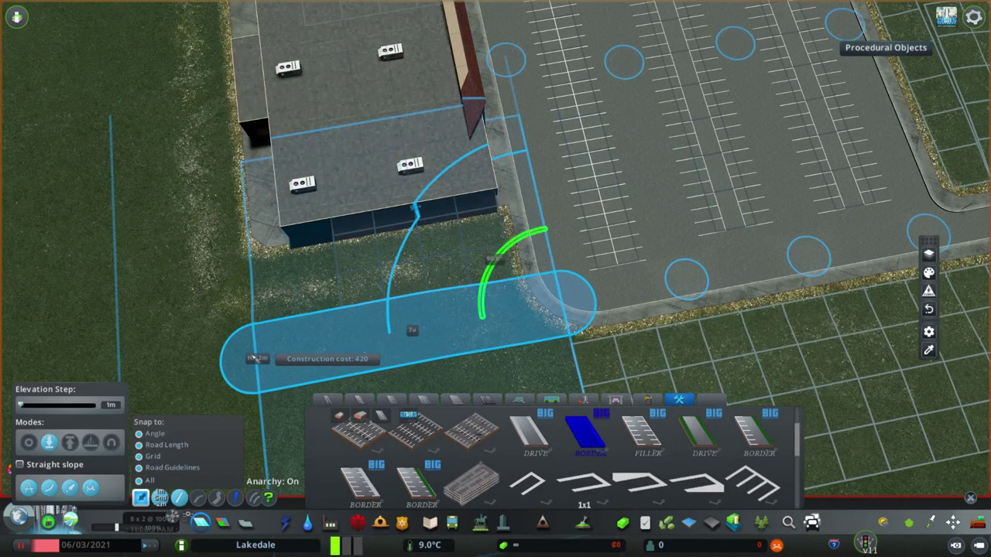
click(209, 365)
key(b)
click(461, 336)
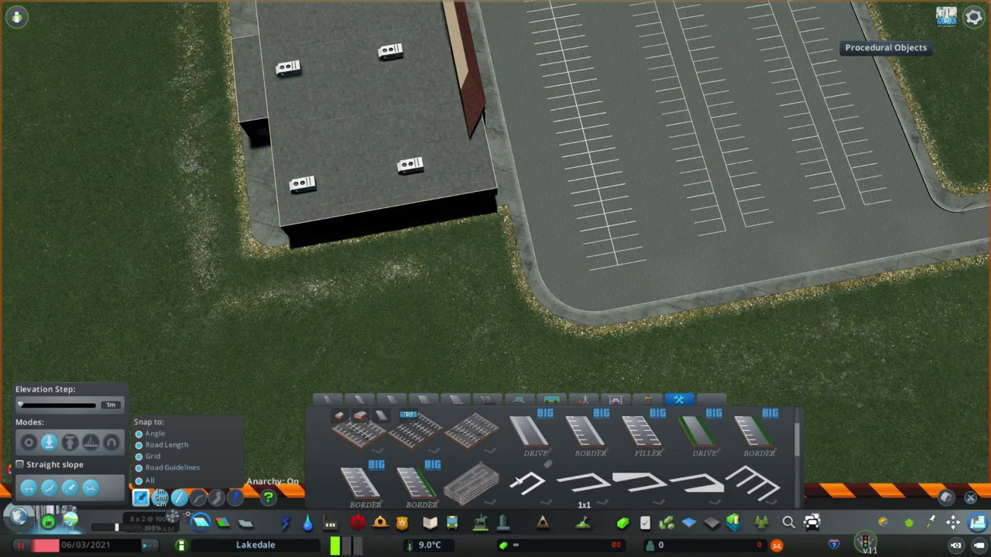
click(529, 432)
scroll(537, 329, down, 5)
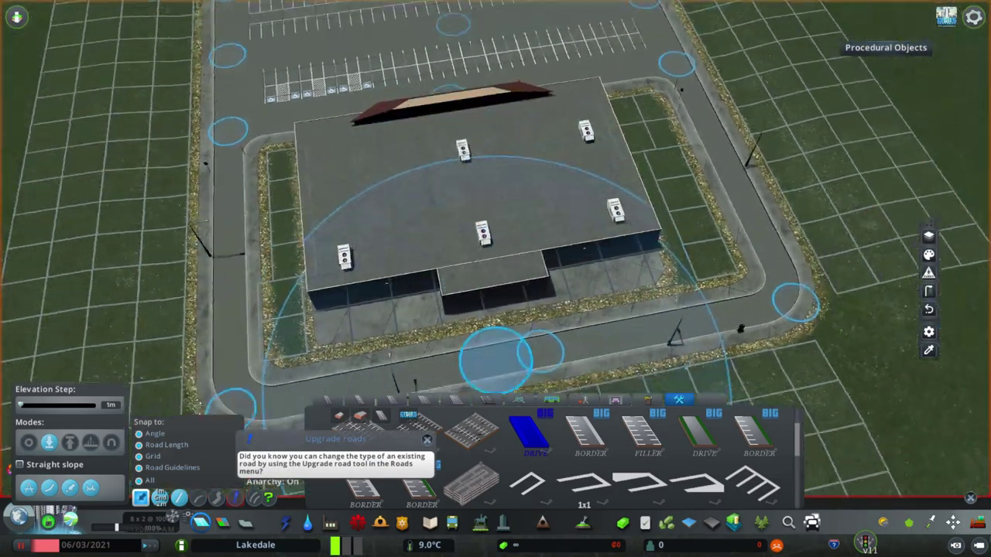
click(590, 432)
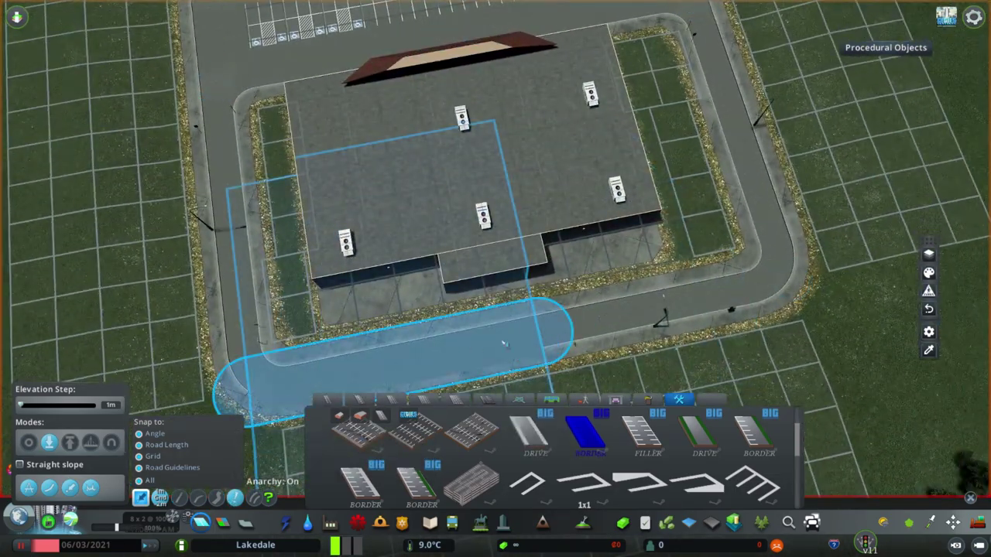
scroll(701, 297, down, 3)
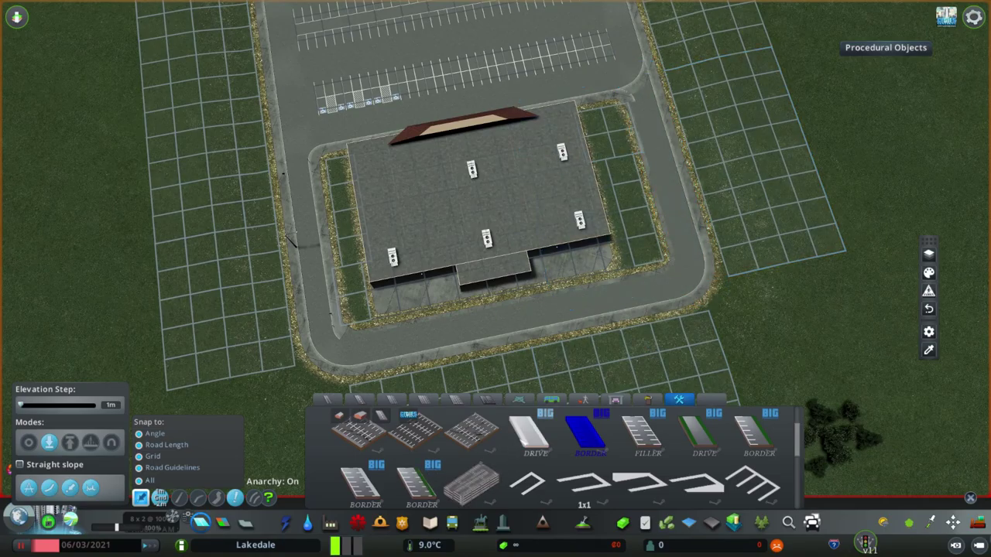
key(Escape)
scroll(579, 295, up, 5)
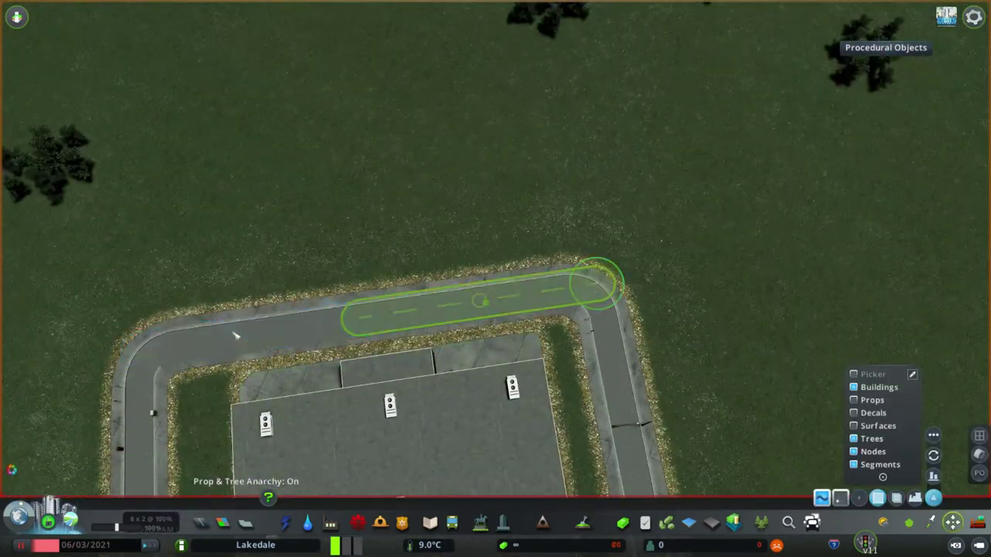
key(s)
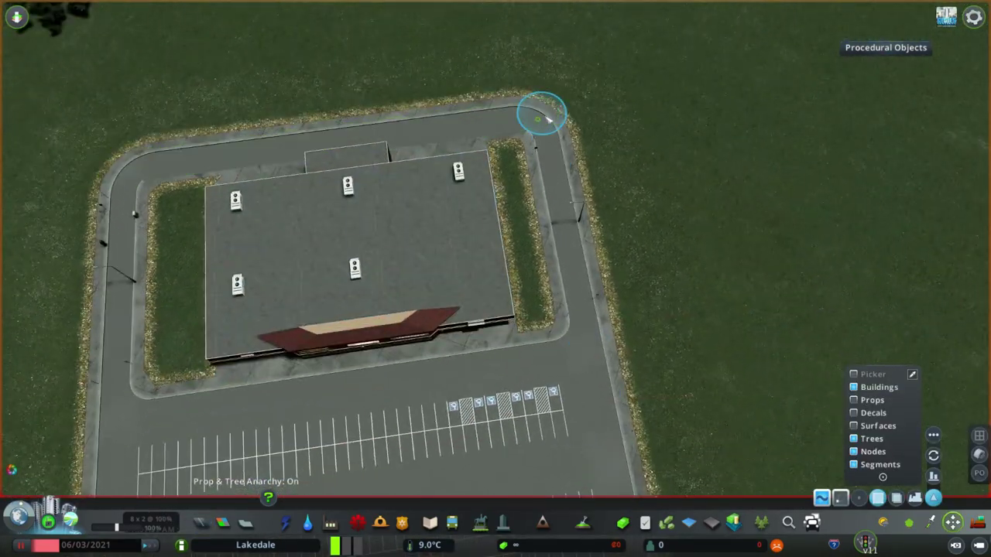
scroll(551, 118, down, 5)
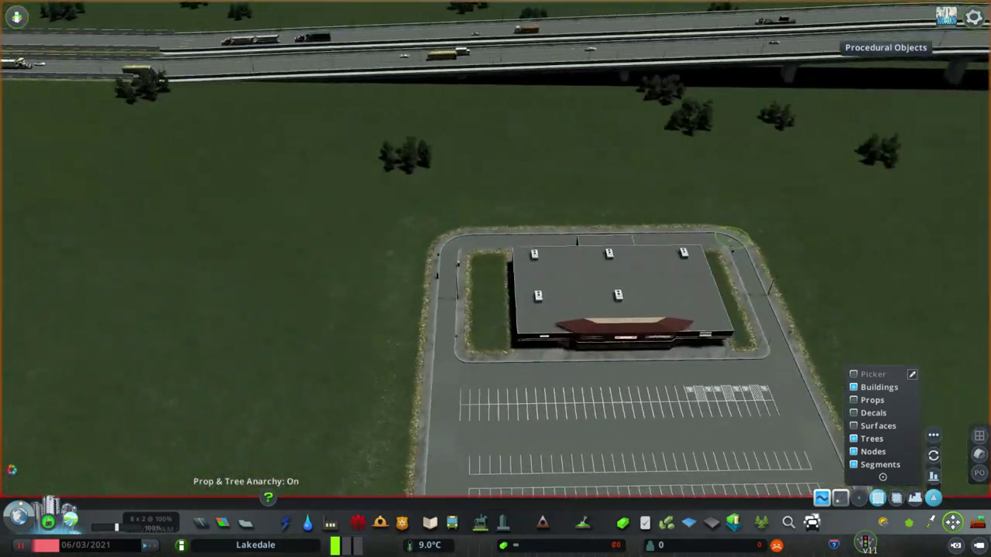
scroll(575, 305, up, 3)
Step: Select the store building and switch to Forest Brush tree painting
click(564, 305)
scroll(487, 409, down, 3)
scroll(275, 384, up, 3)
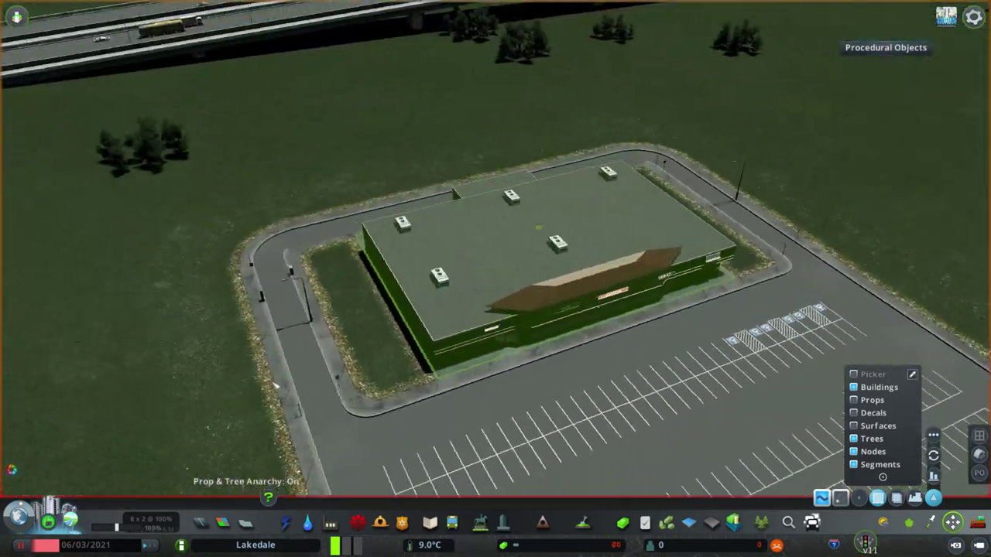
key(alt+f)
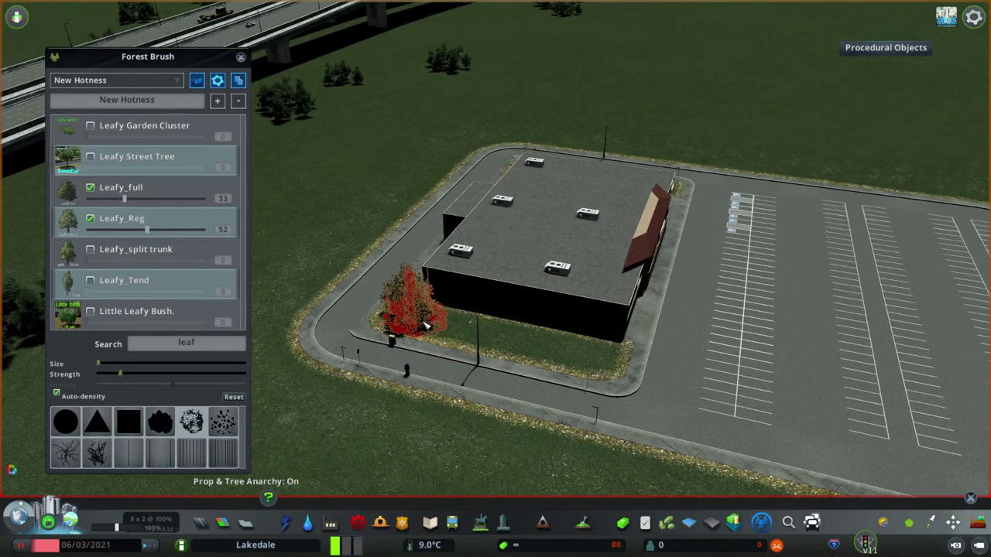
scroll(584, 360, down, 5)
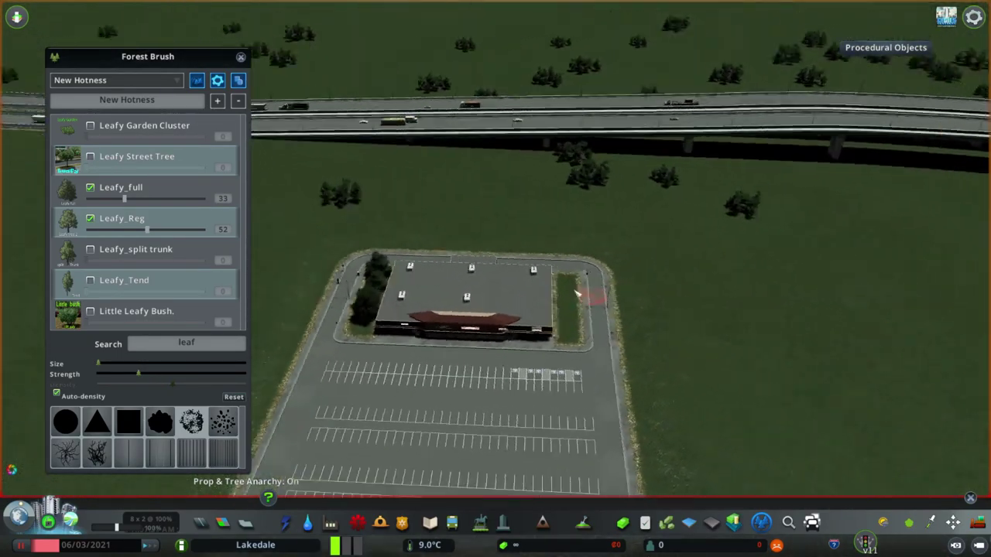
scroll(650, 344, up, 5)
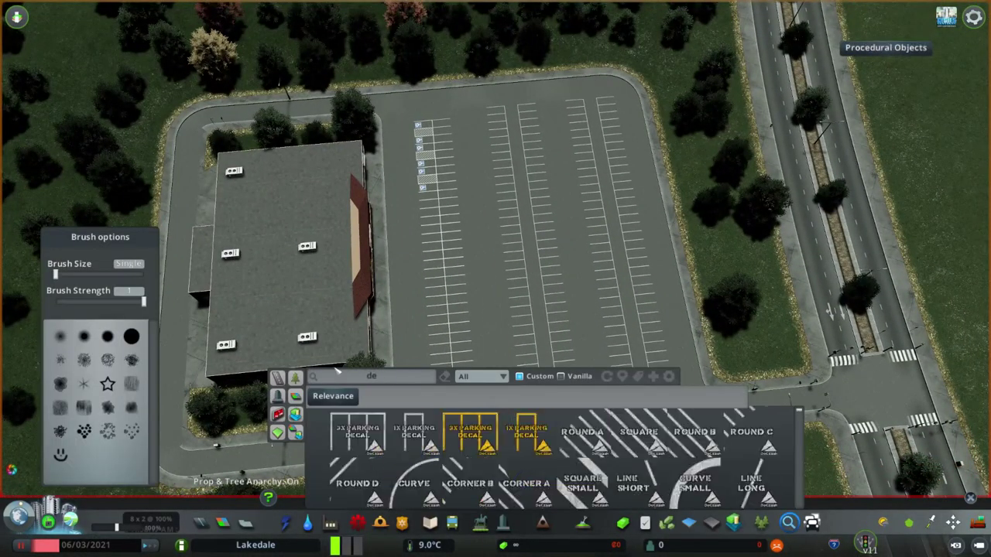
text(decal)
click(638, 486)
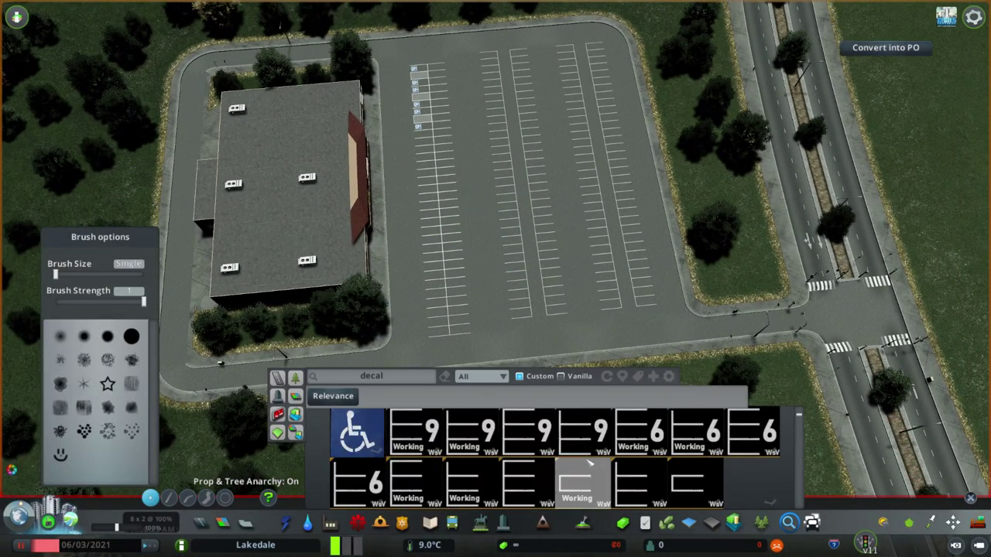
scroll(604, 469, up, 2)
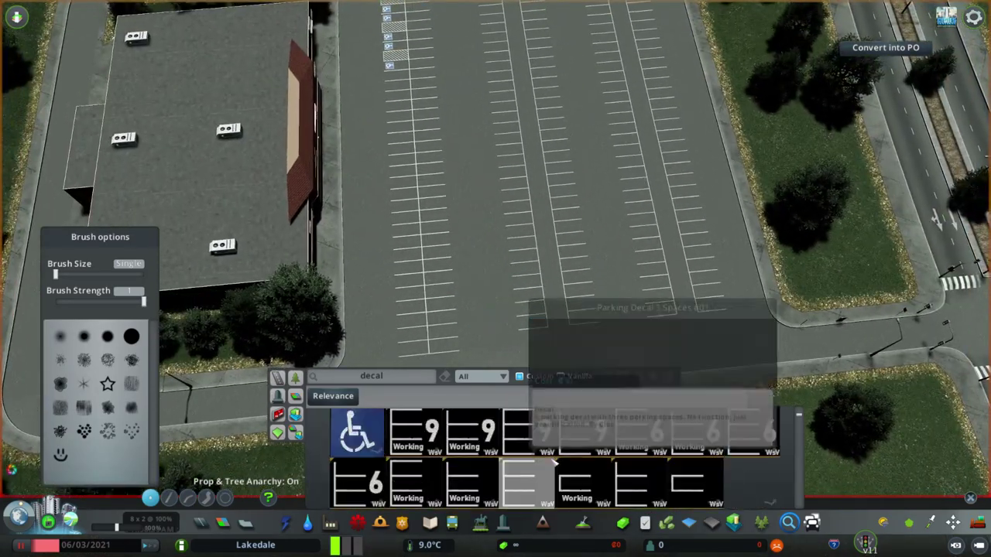
scroll(471, 252, down, 5)
scroll(470, 261, up, 5)
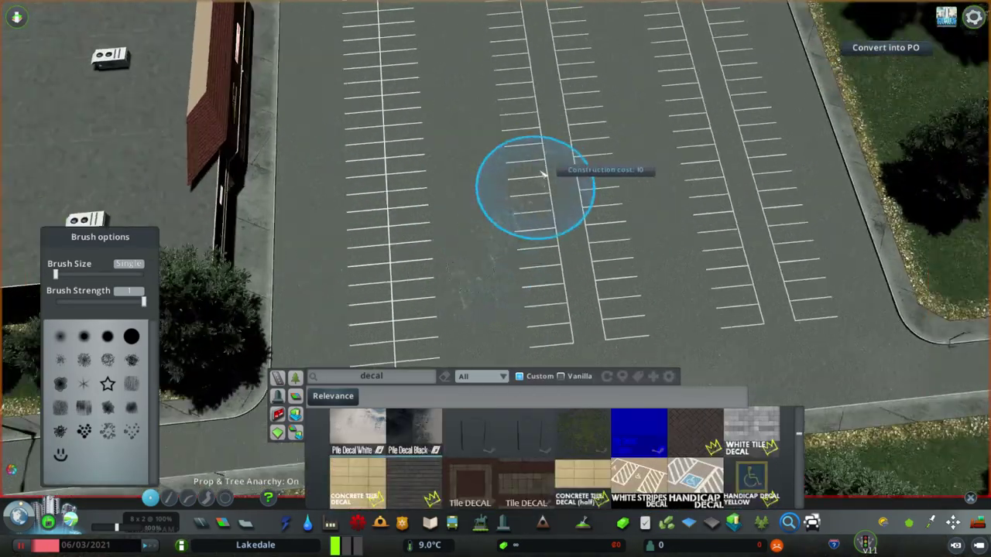
scroll(542, 174, down, 1)
scroll(495, 434, down, 2)
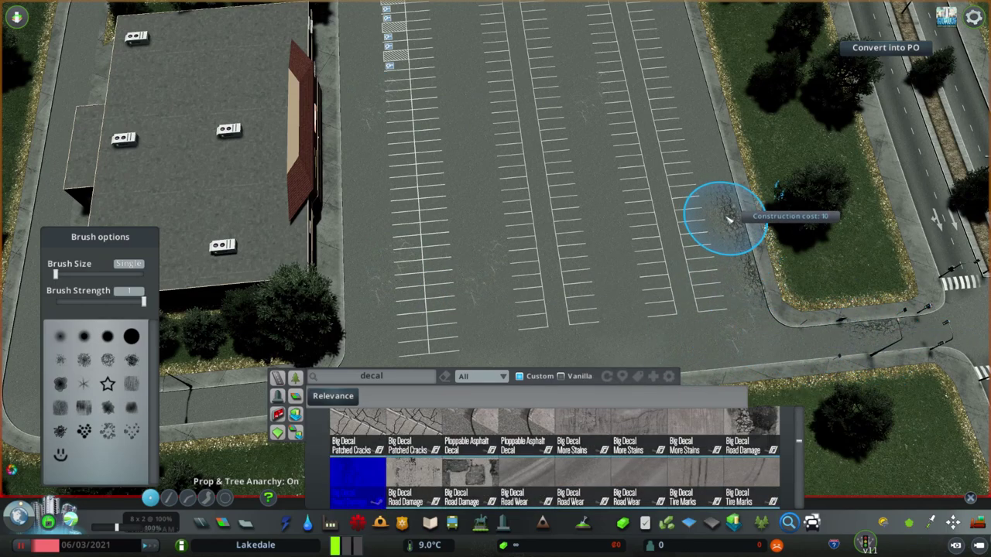
key(w)
scroll(418, 199, down, 3)
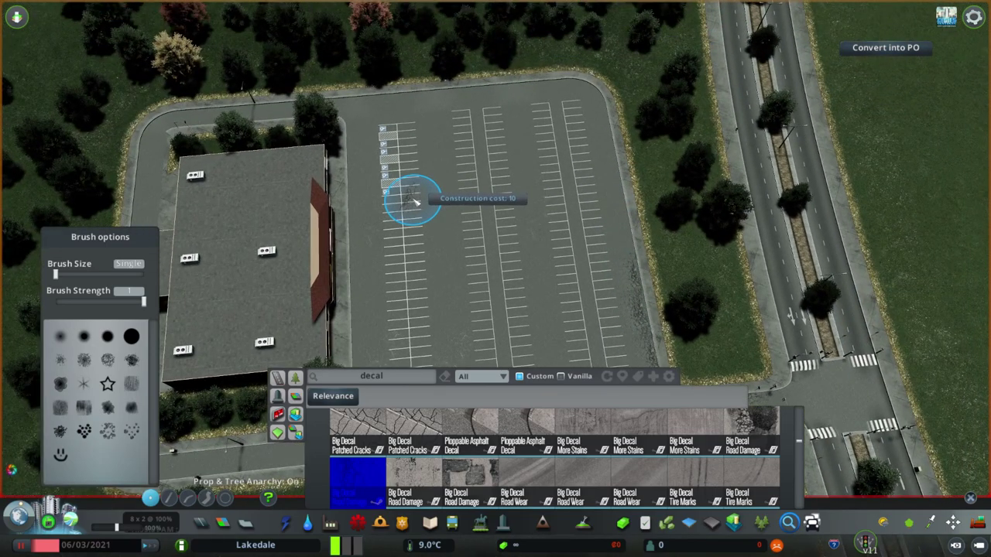
scroll(362, 159, up, 2)
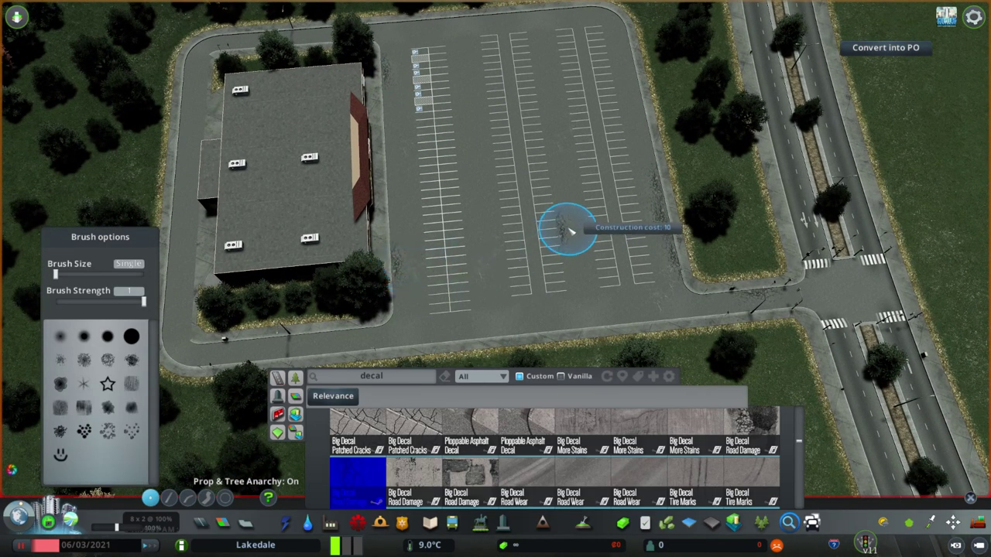
scroll(681, 449, down, 1)
scroll(617, 271, up, 2)
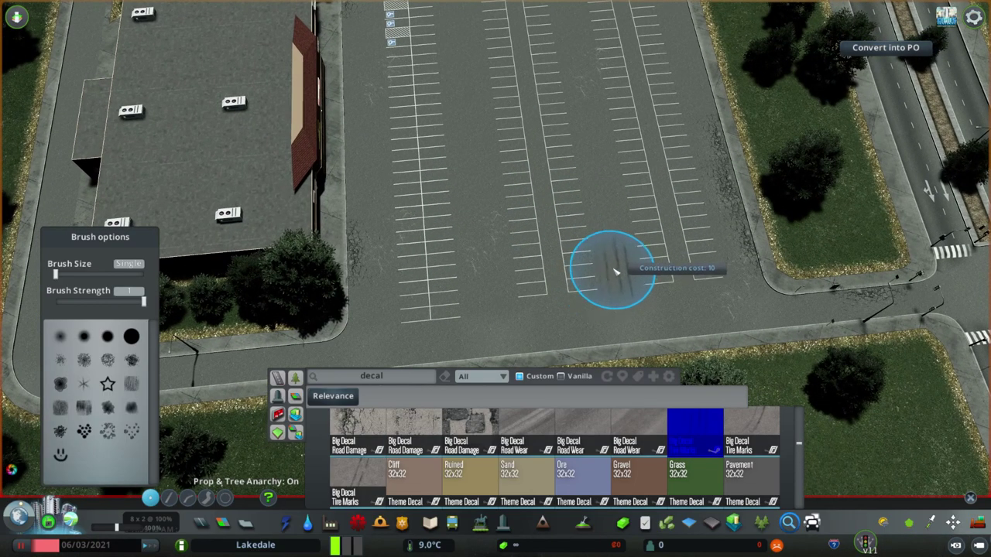
scroll(596, 136, down, 2)
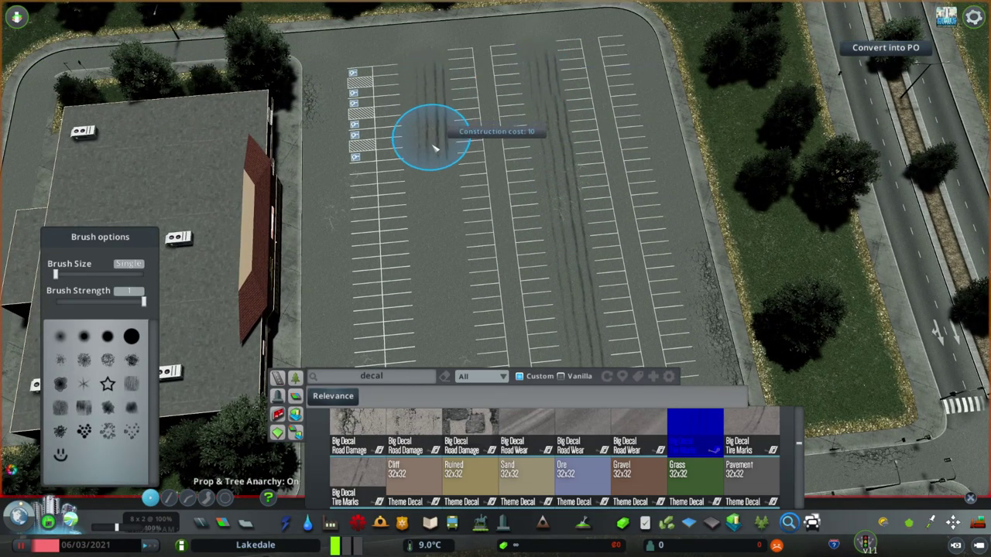
scroll(440, 255, up, 2)
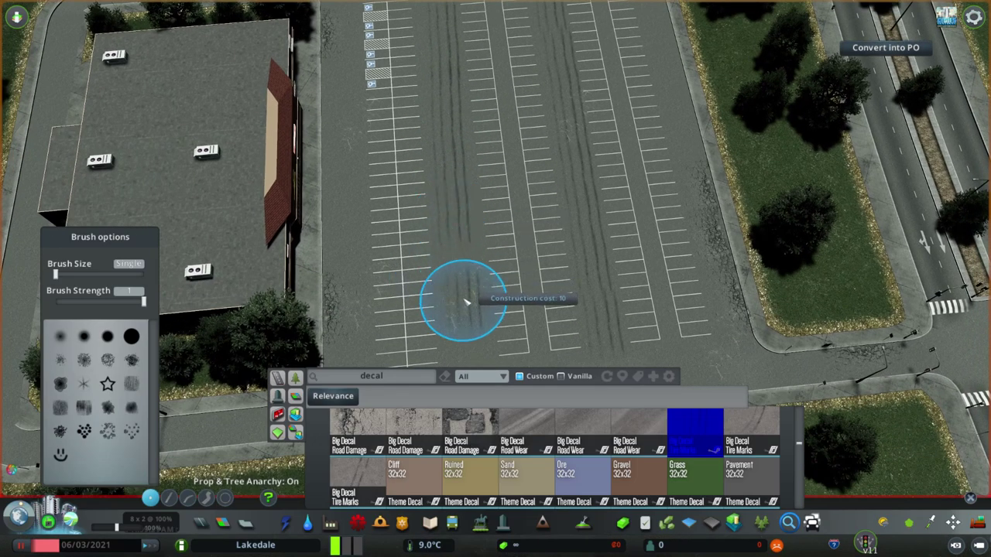
scroll(462, 348, down, 2)
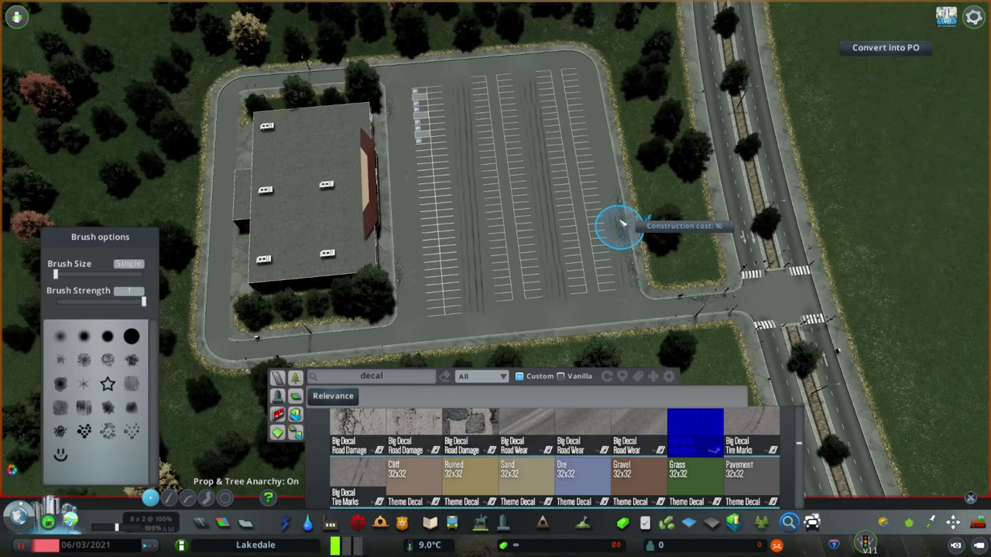
scroll(600, 140, up, 2)
scroll(541, 321, up, 2)
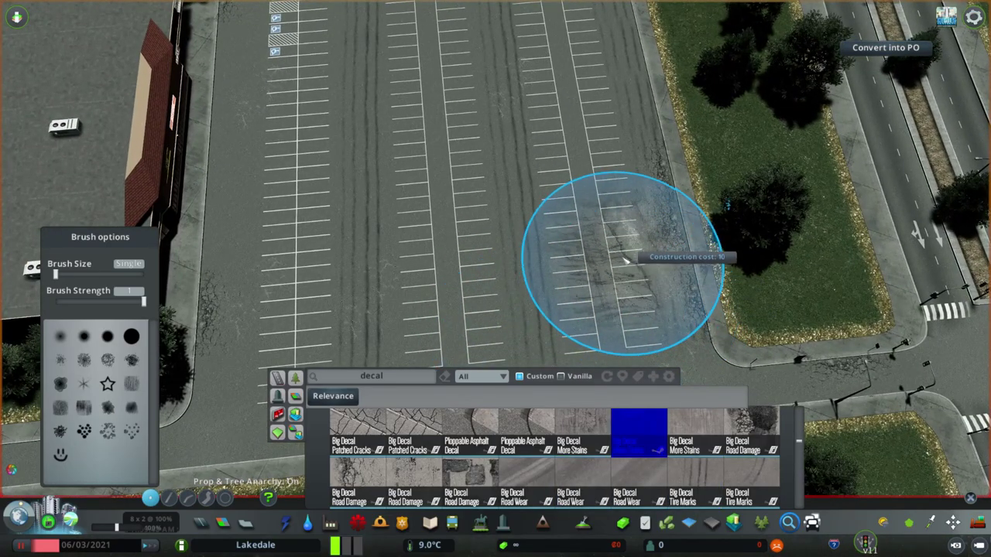
scroll(539, 28, down, 2)
key(s)
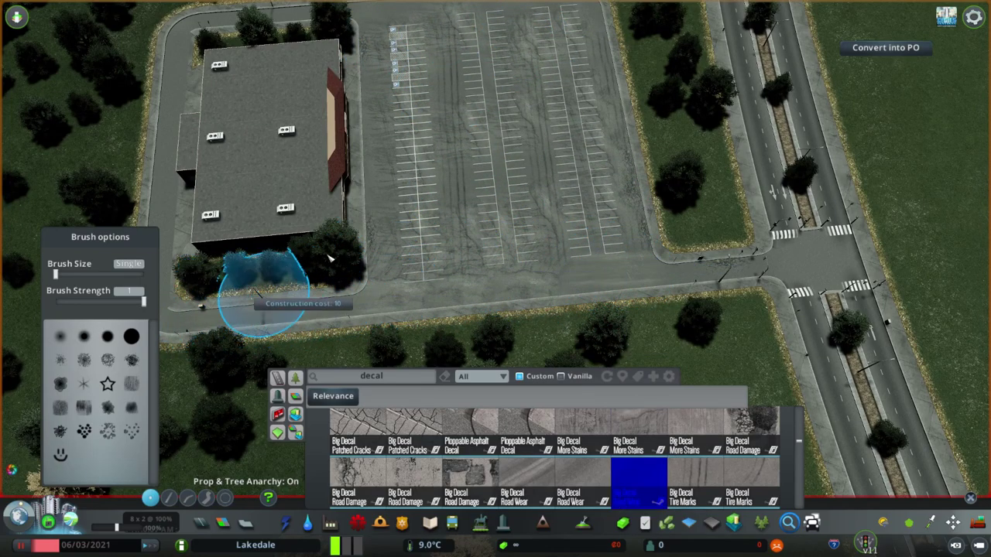
key(w)
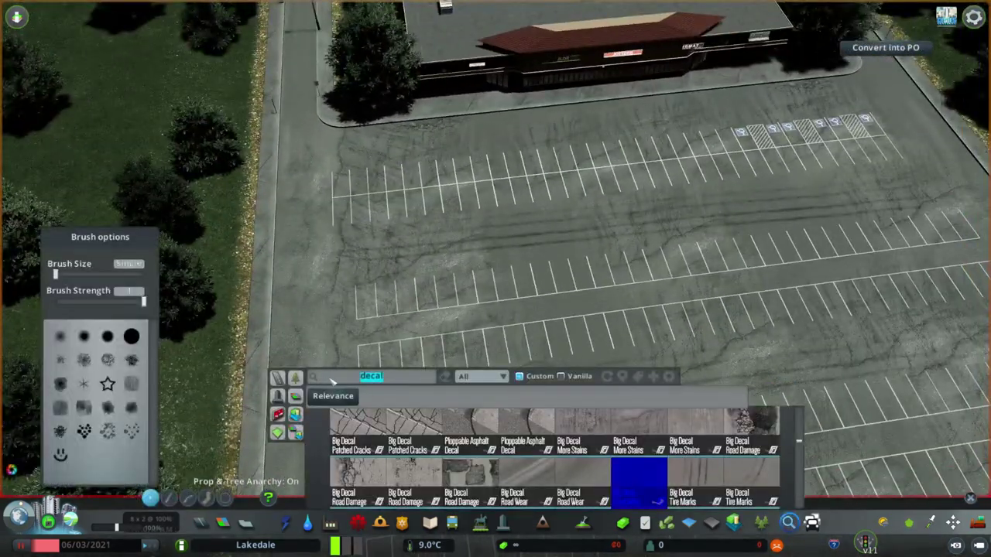
text(planter)
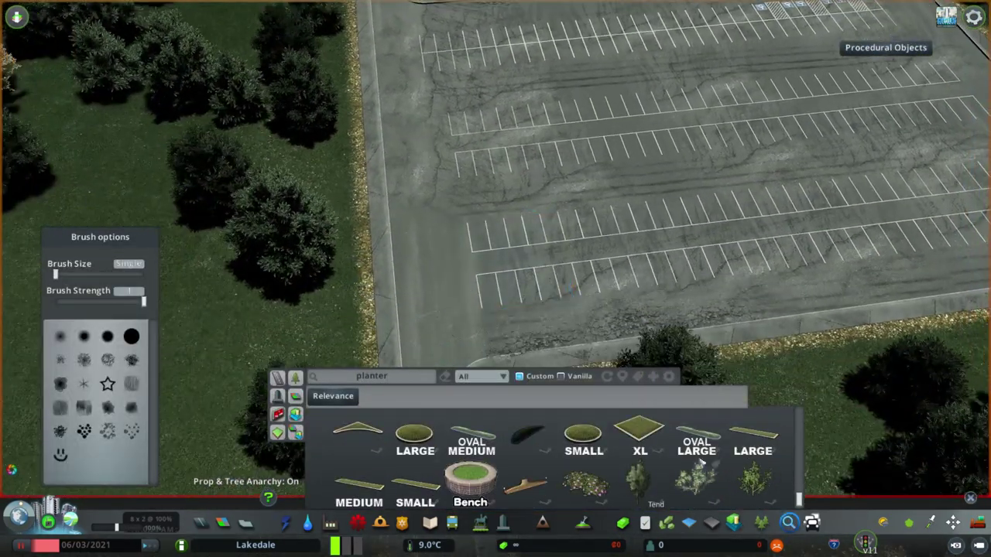
scroll(431, 284, up, 5)
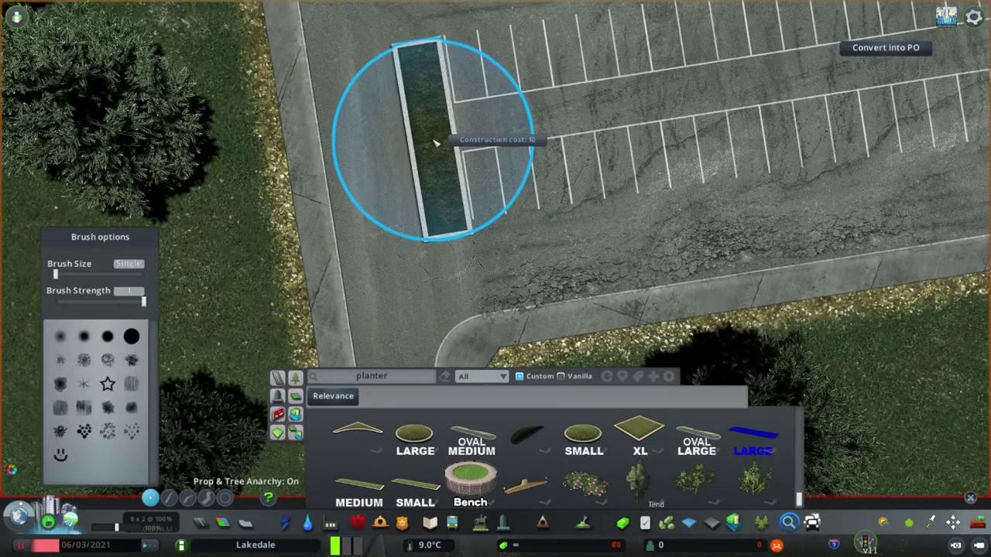
Step: Place a Large planter section with a vertical section below it across the lot
click(435, 136)
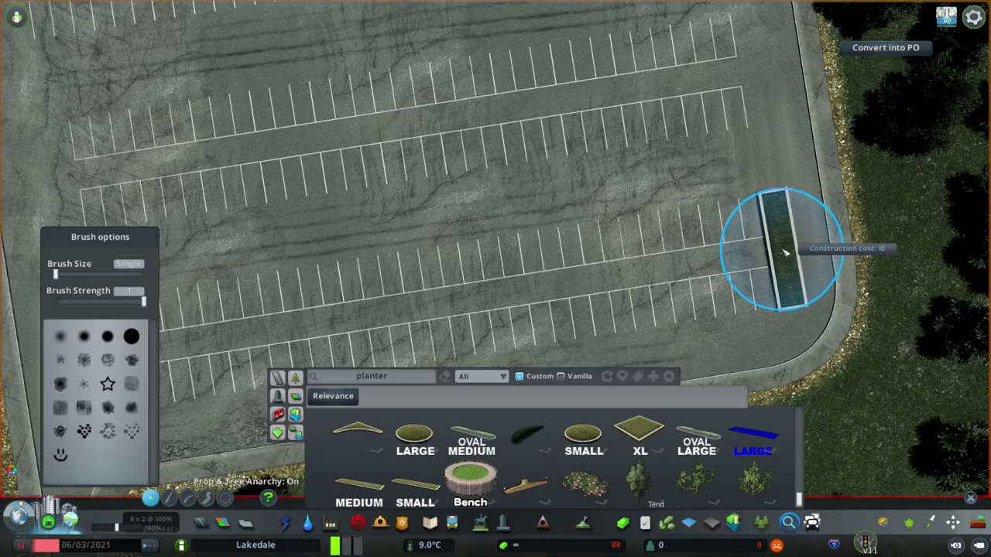
scroll(788, 250, down, 3)
scroll(493, 258, up, 3)
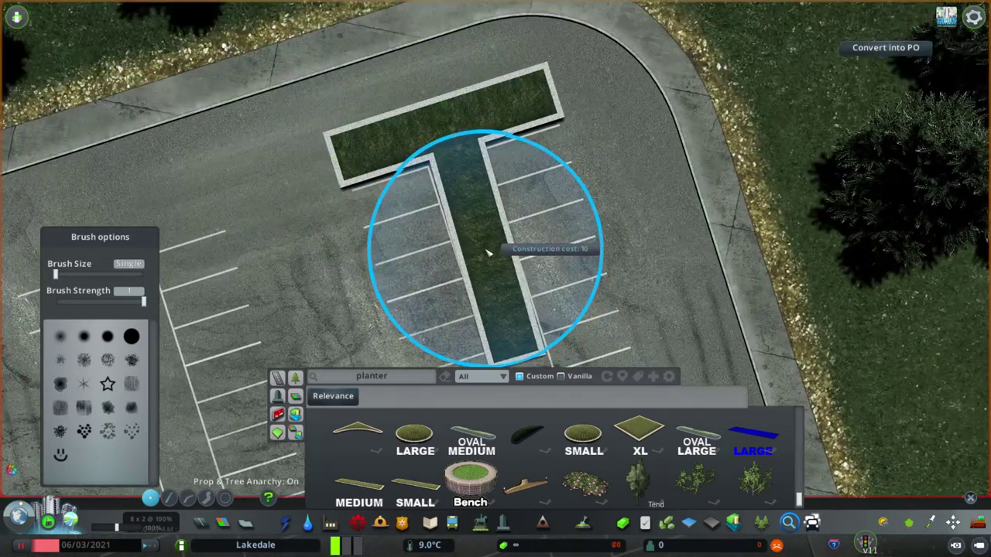
click(489, 252)
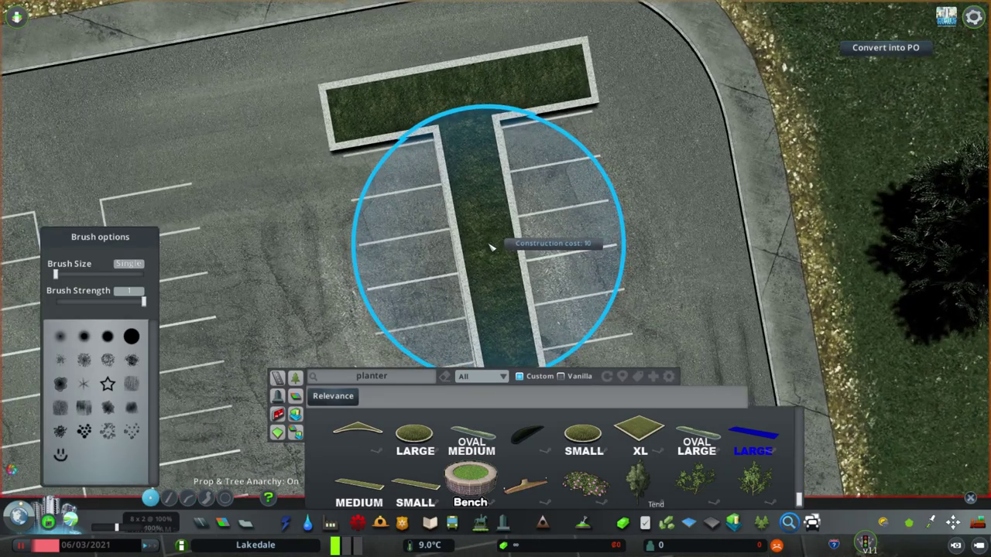
key(s)
key(s)
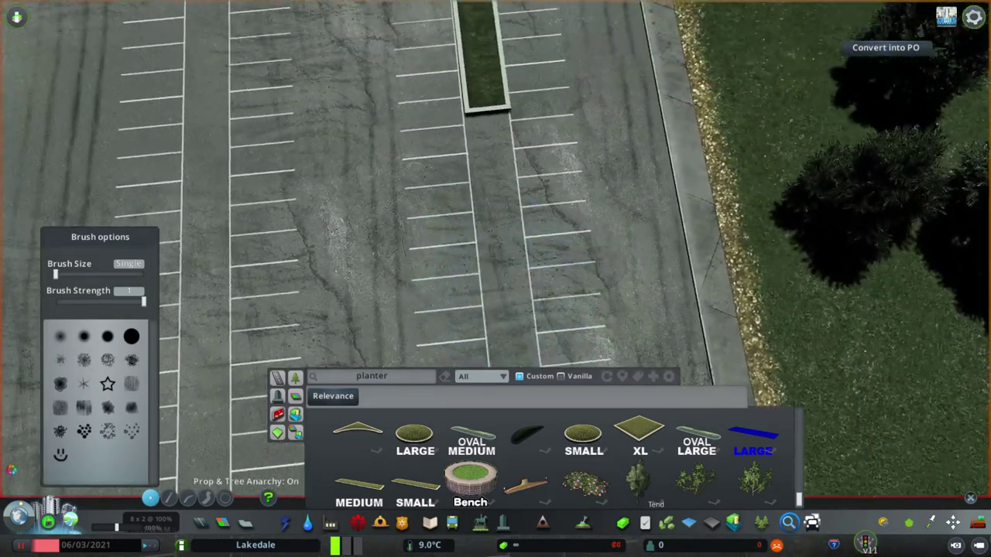
key(w)
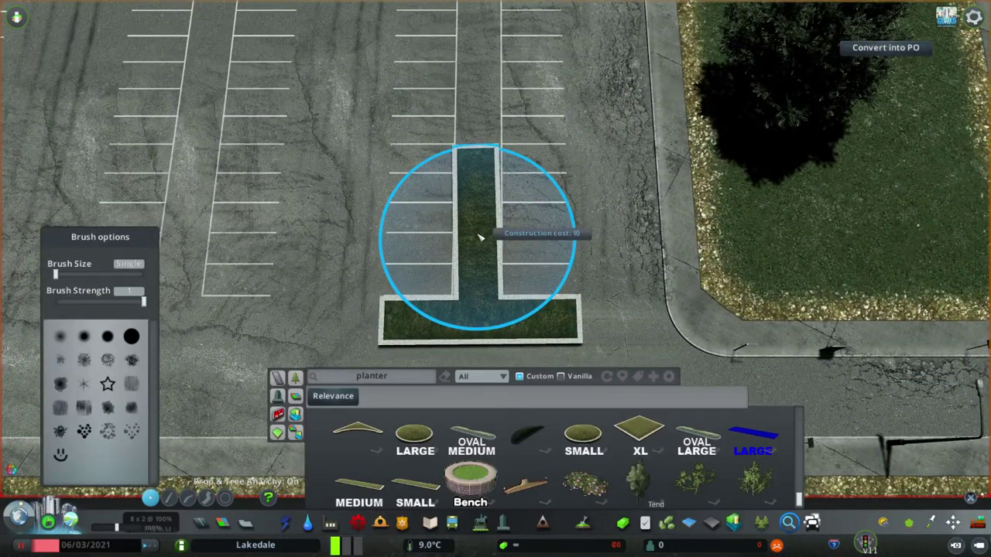
key(w)
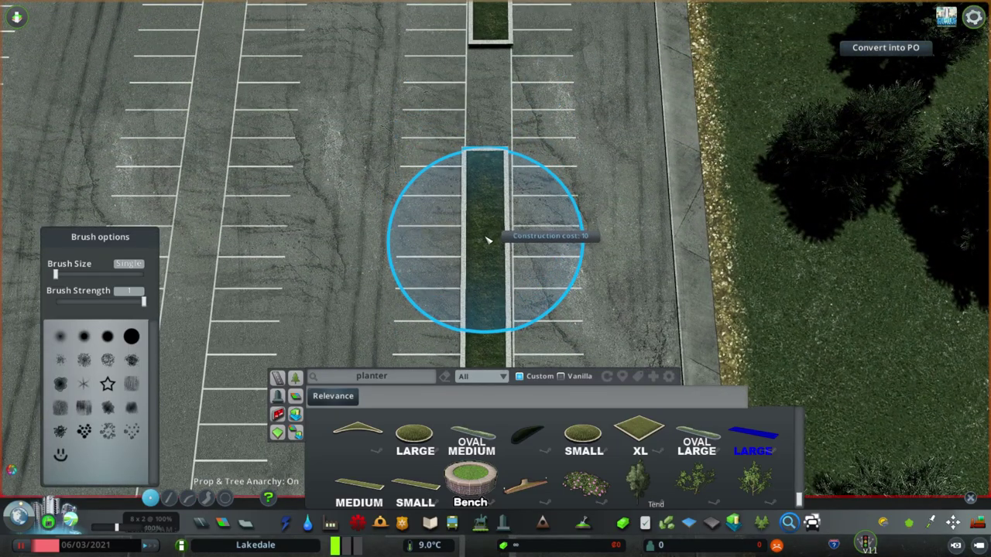
scroll(488, 241, down, 3)
key(q)
scroll(653, 245, up, 3)
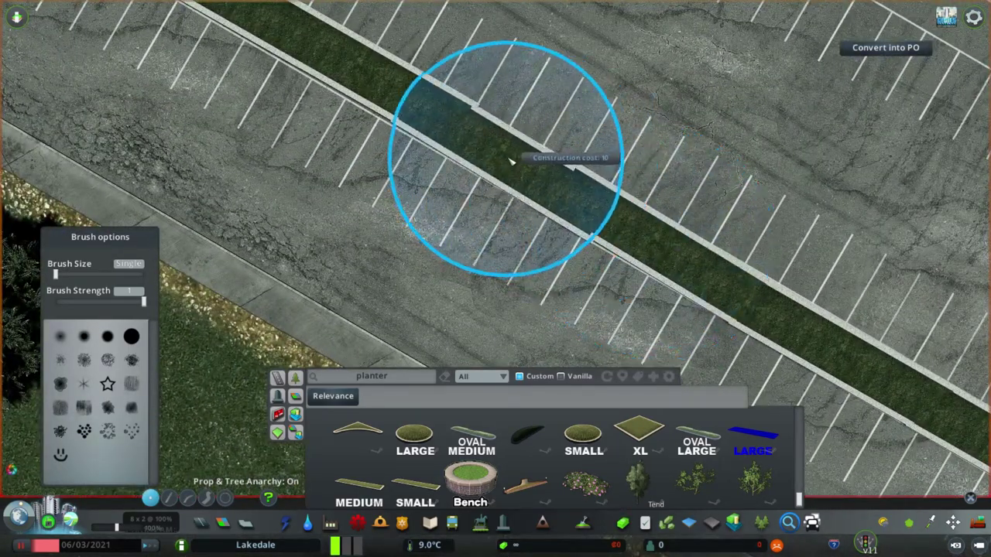
scroll(512, 161, down, 3)
key(q)
key(m)
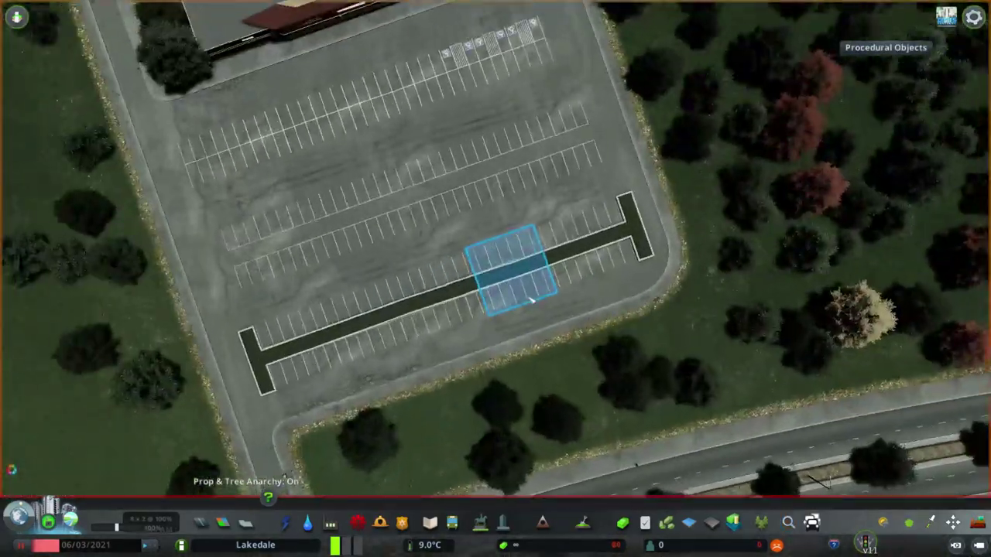
scroll(436, 279, up, 4)
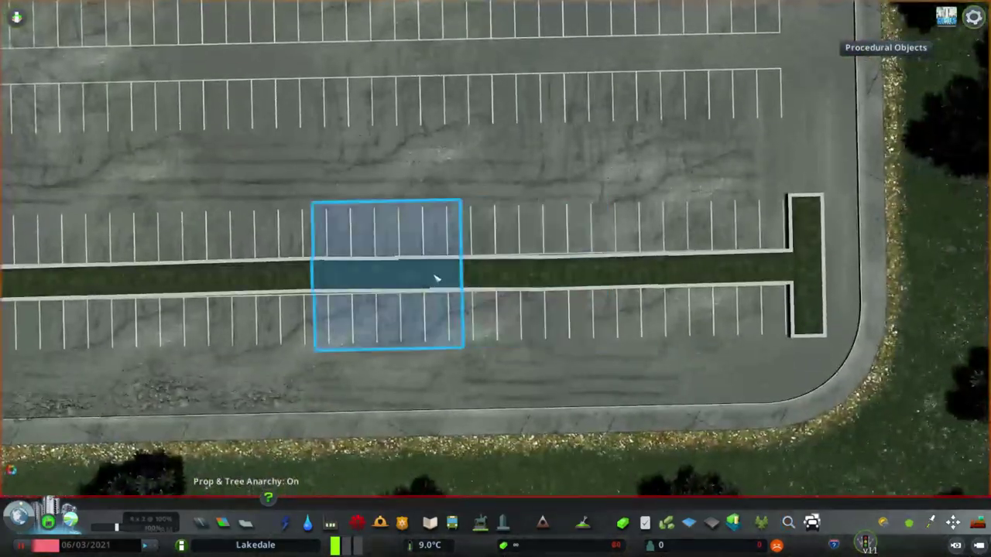
scroll(436, 279, up, 5)
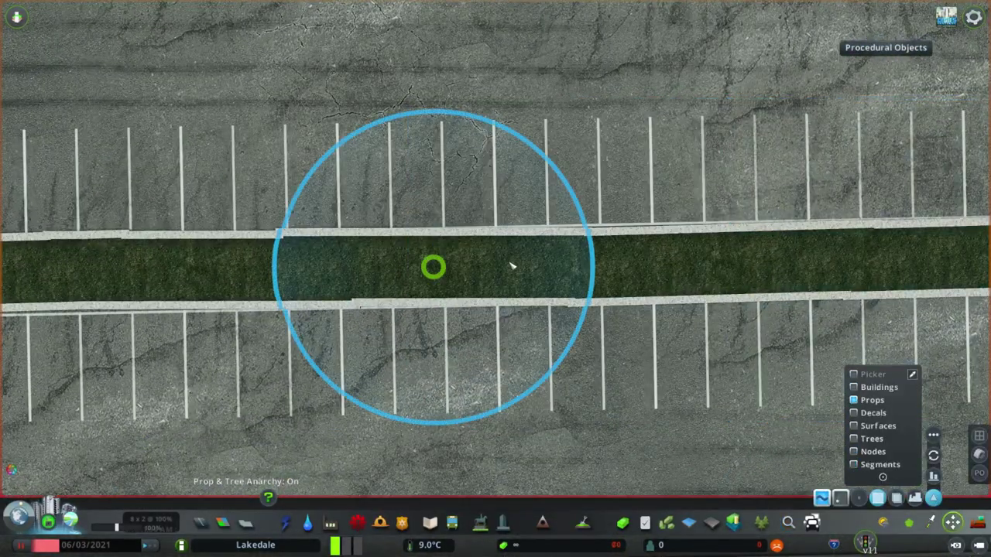
Step: Use Move It to copy the T-ended planter strip and shift it into a second parallel parking row
key(d)
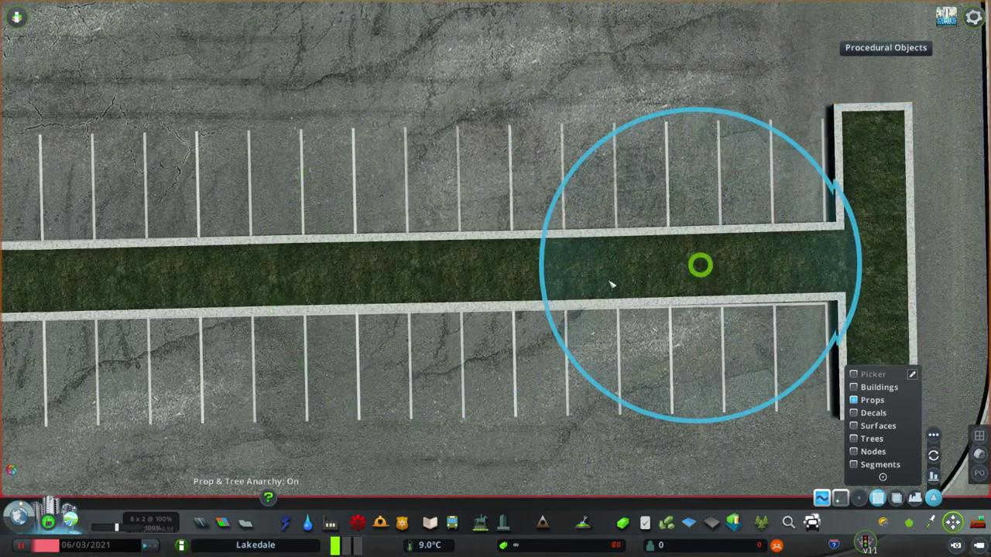
key(a)
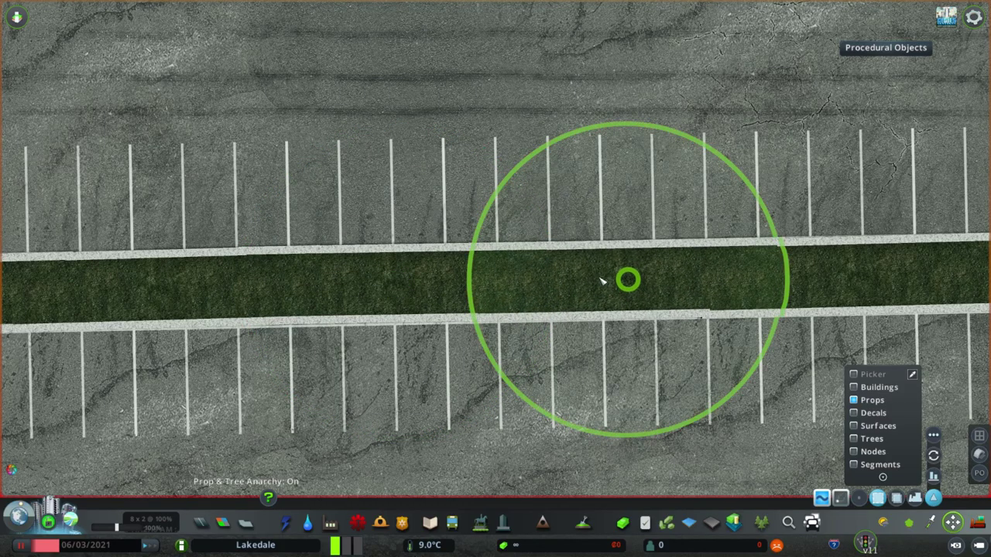
key(a)
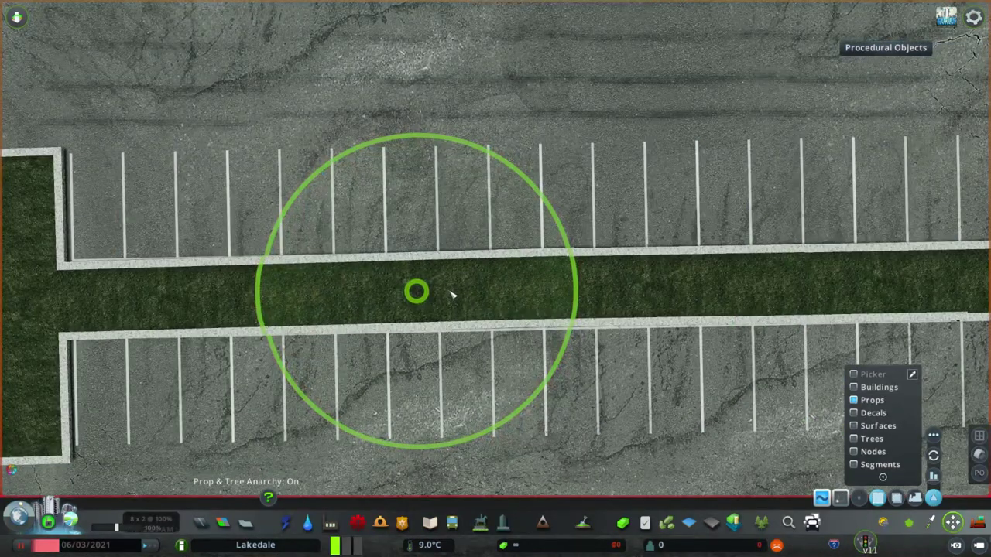
key(d)
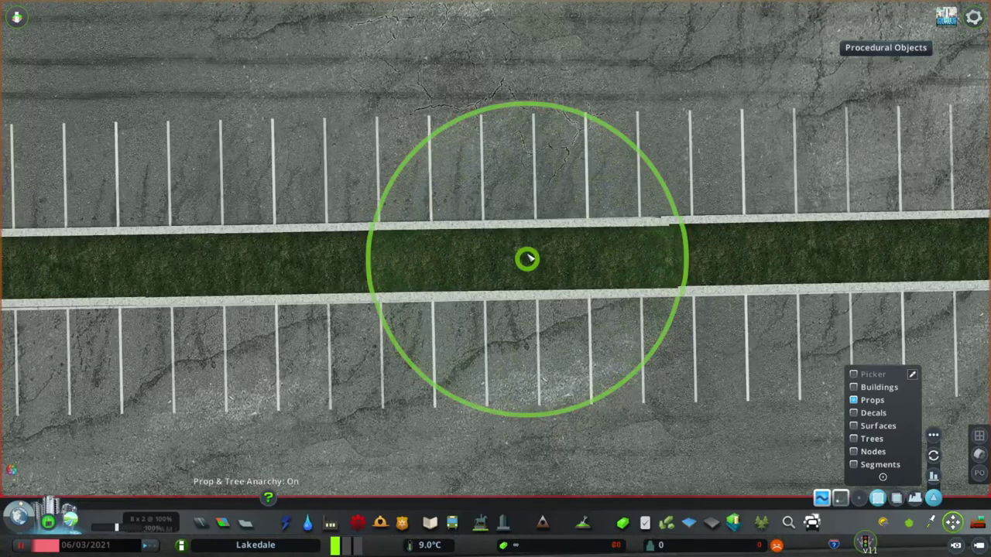
key(a)
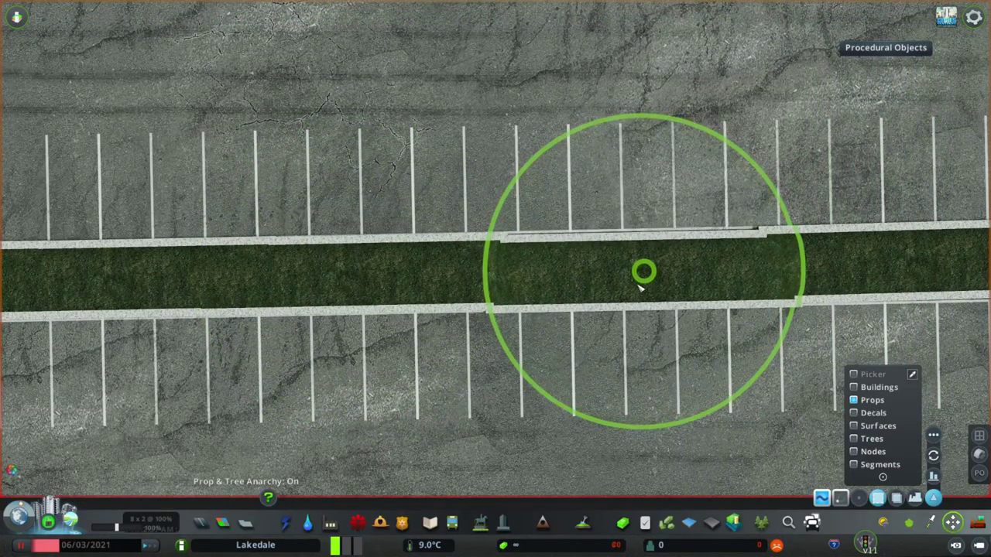
key(d)
scroll(414, 265, down, 5)
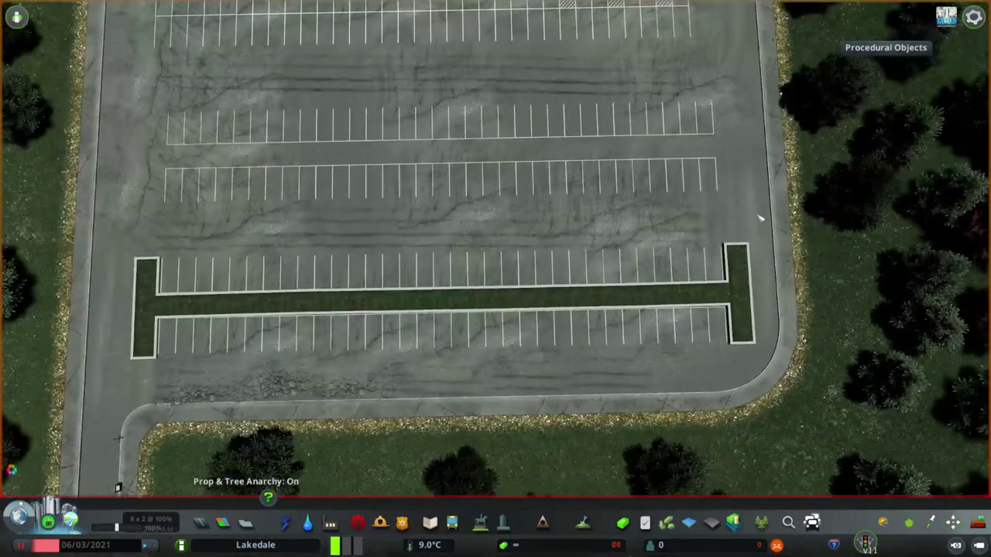
key(m)
click(442, 296)
scroll(480, 259, up, 2)
scroll(480, 250, up, 2)
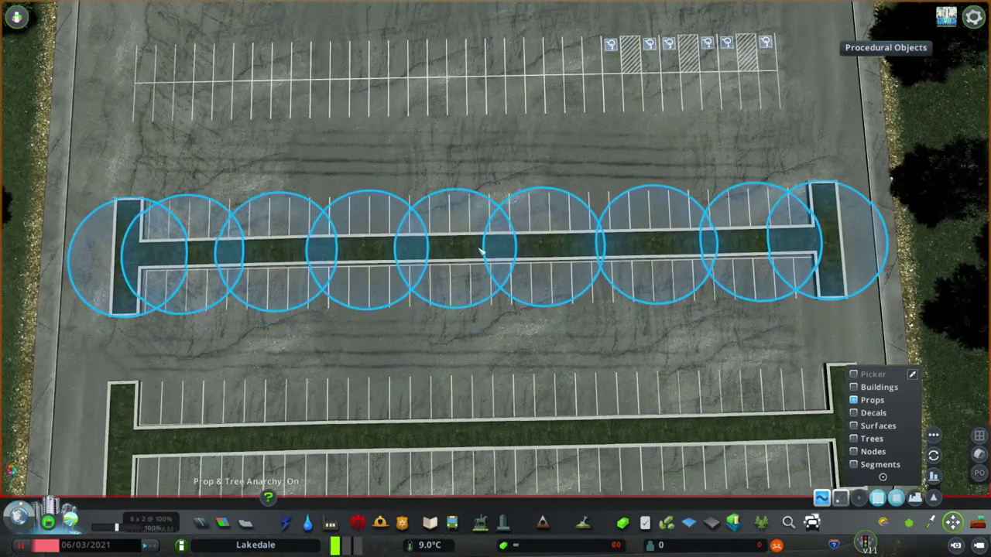
drag(480, 250, 485, 254)
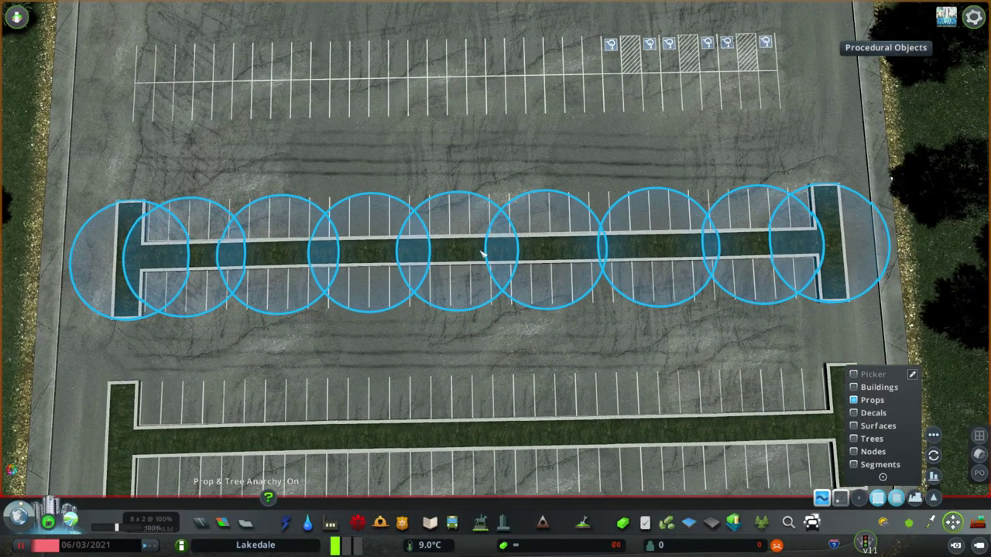
scroll(485, 254, down, 5)
scroll(495, 278, up, 3)
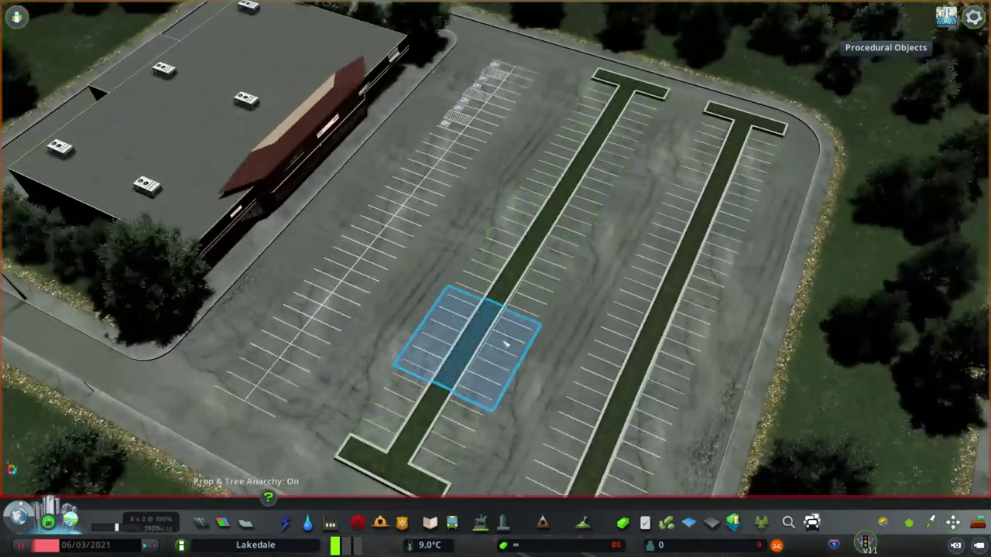
key(Escape)
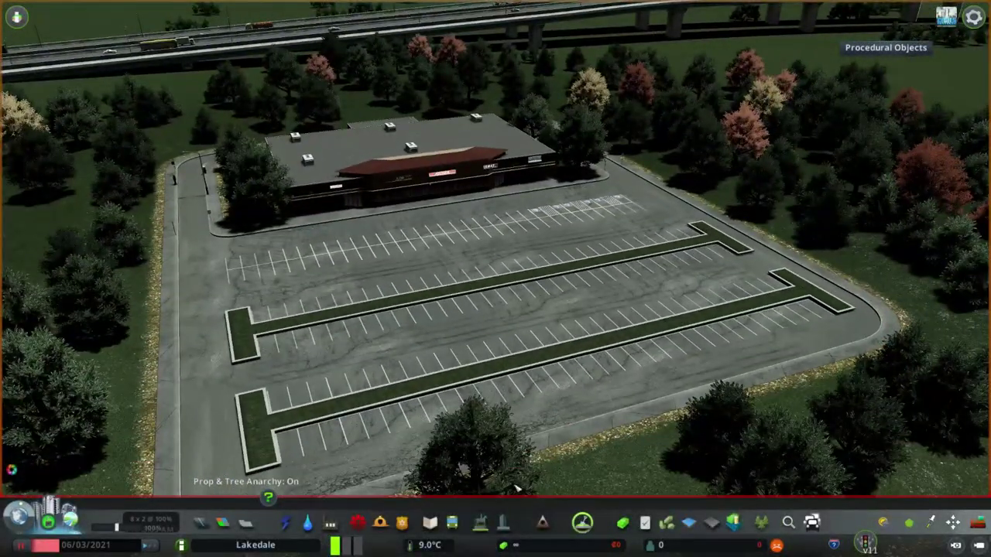
Step: Plant single shade trees at the planter's end and along the planter strip
click(582, 522)
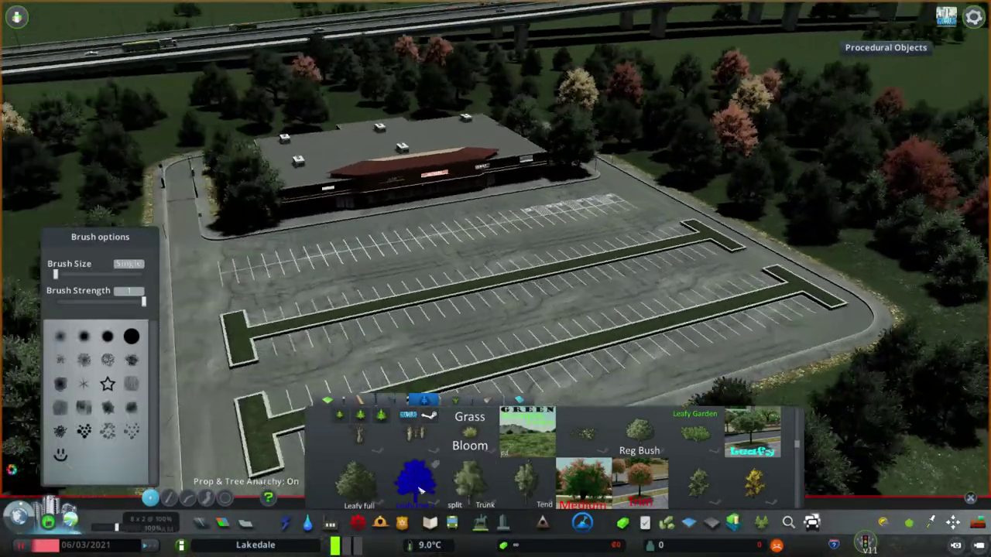
scroll(785, 155, up, 3)
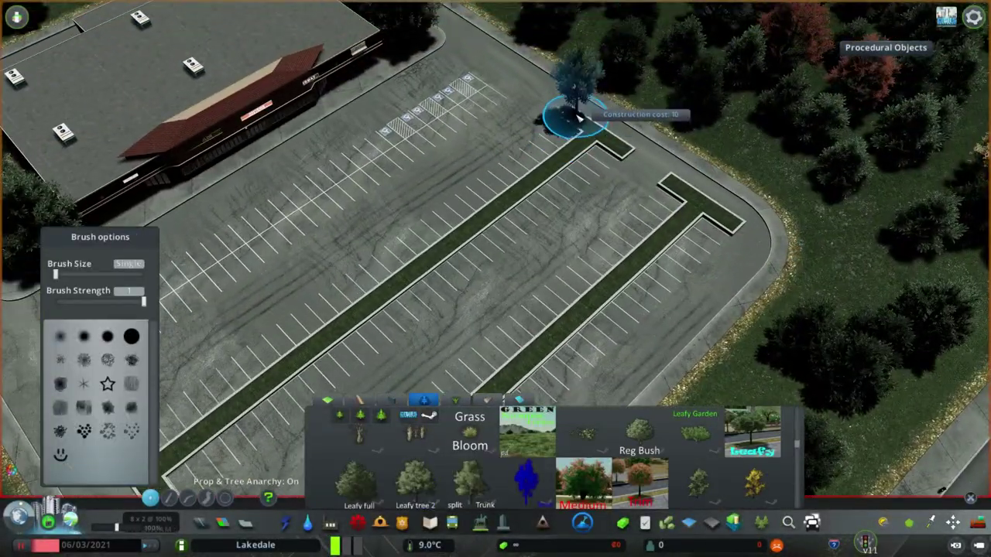
click(579, 117)
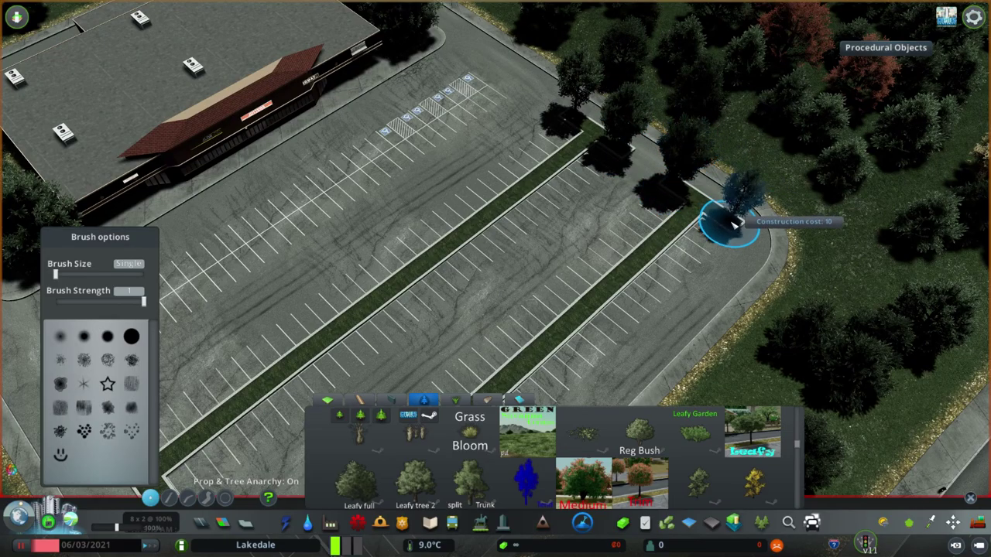
key(q)
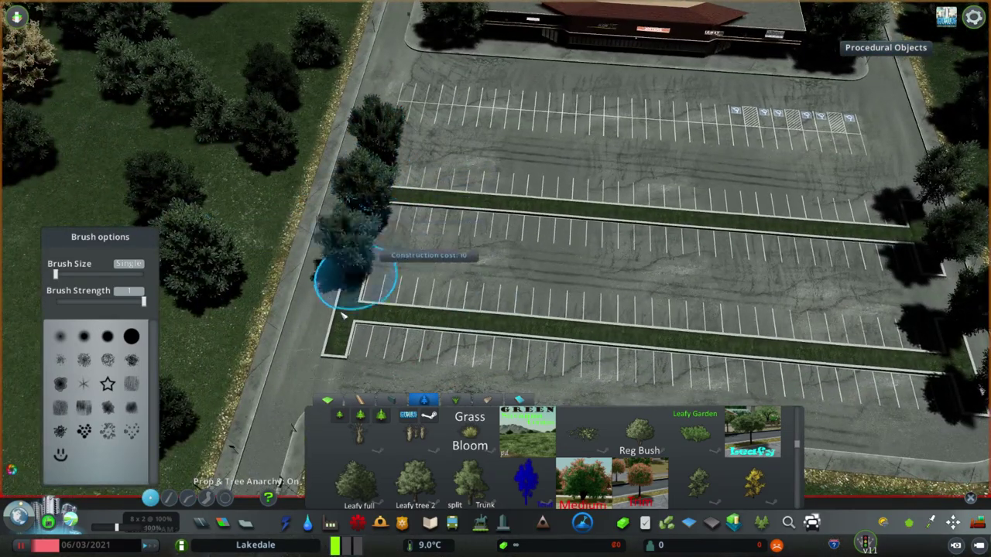
key(q)
key(q)
key(q)
click(418, 118)
click(150, 497)
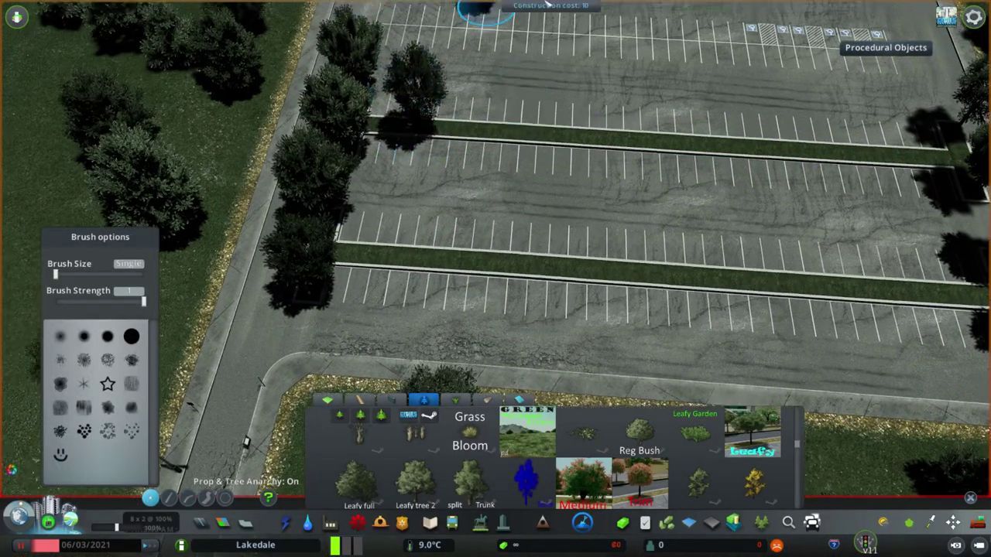
scroll(438, 340, up, 5)
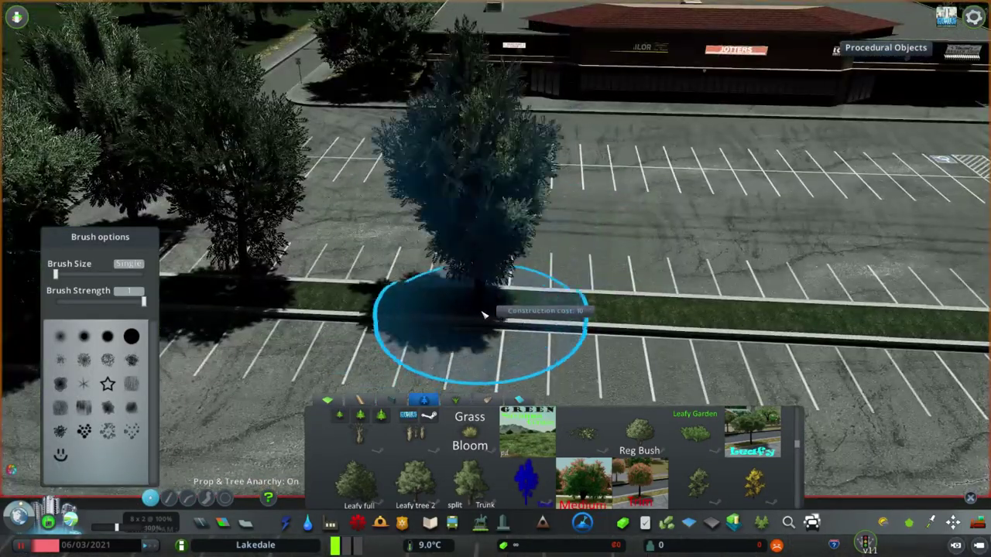
click(487, 314)
scroll(866, 326, down, 3)
click(759, 317)
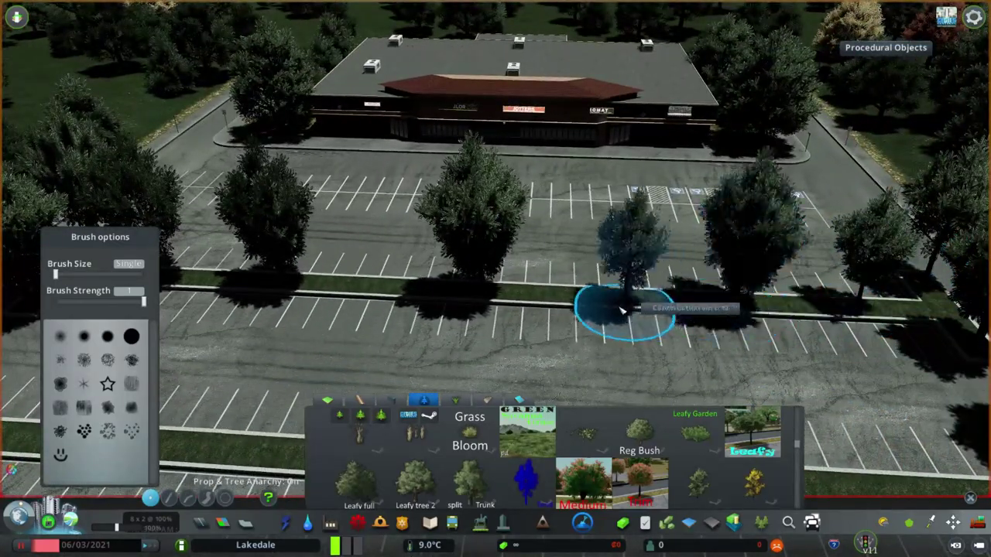
scroll(619, 294, down, 3)
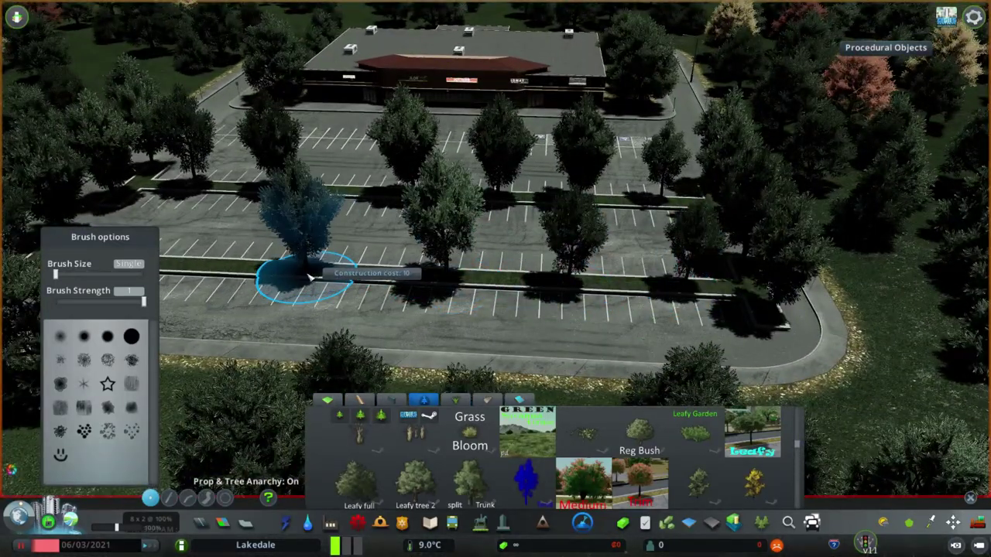
scroll(310, 217, up, 2)
scroll(302, 202, down, 3)
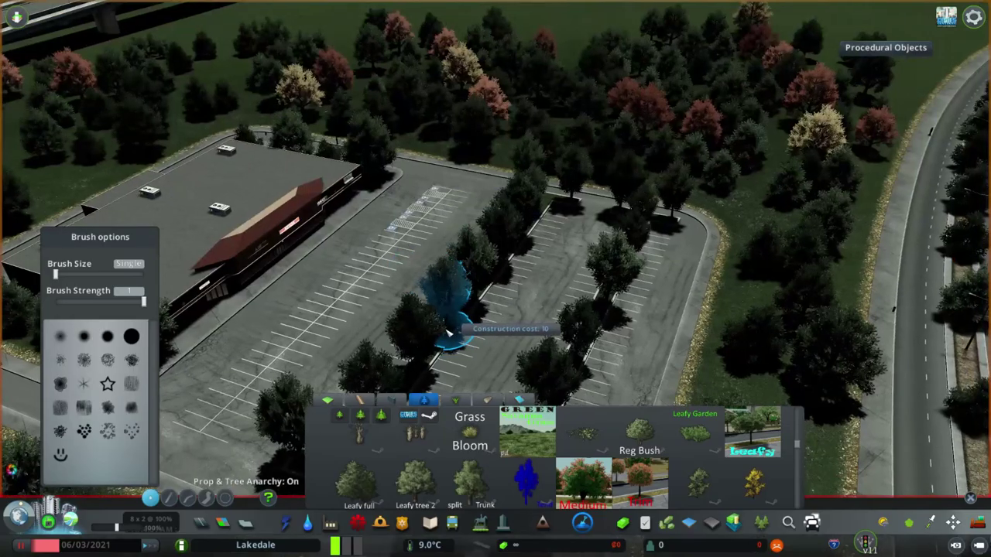
scroll(496, 279, up, 3)
Step: Pick a different tree type from the tree catalogue for the planters
click(788, 522)
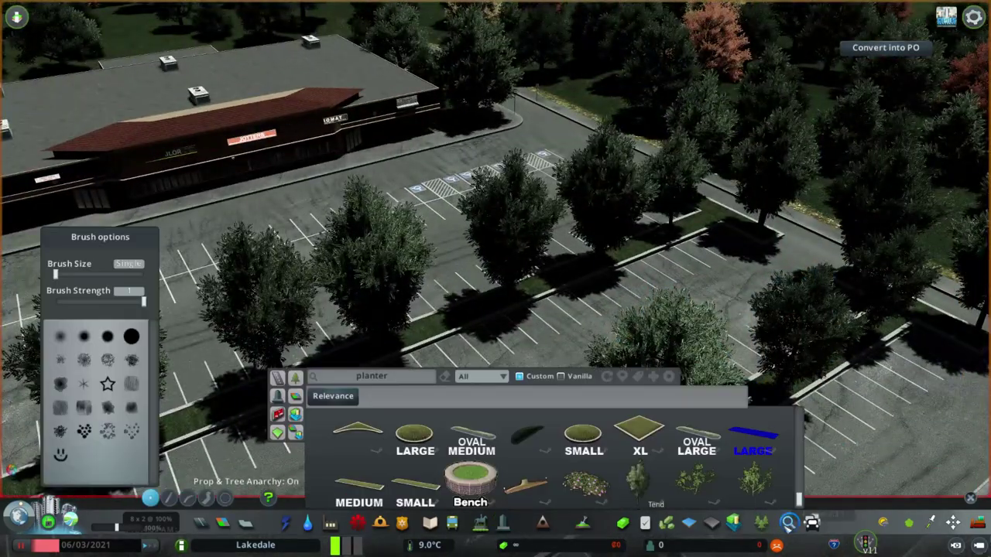
click(582, 522)
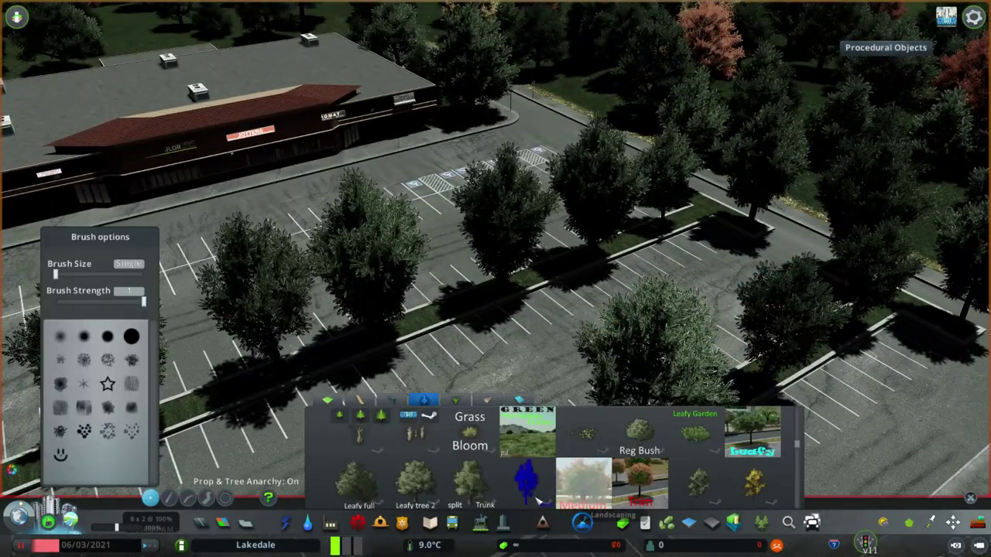
click(423, 400)
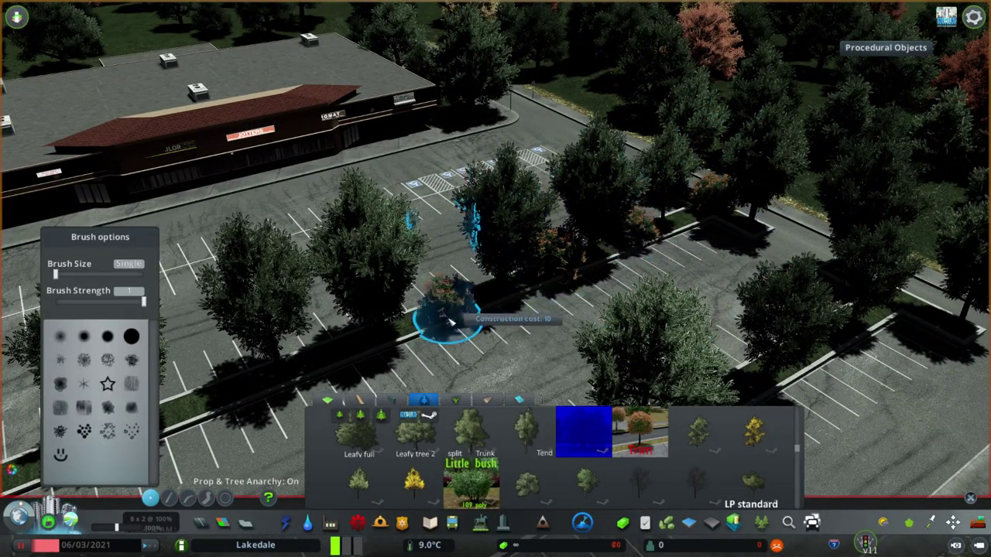
key(q)
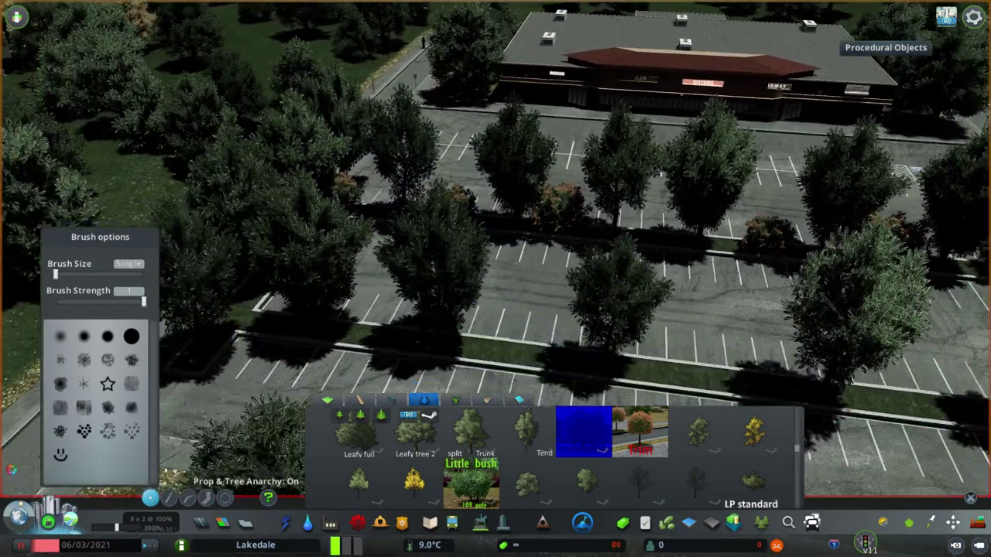
key(q)
key(e)
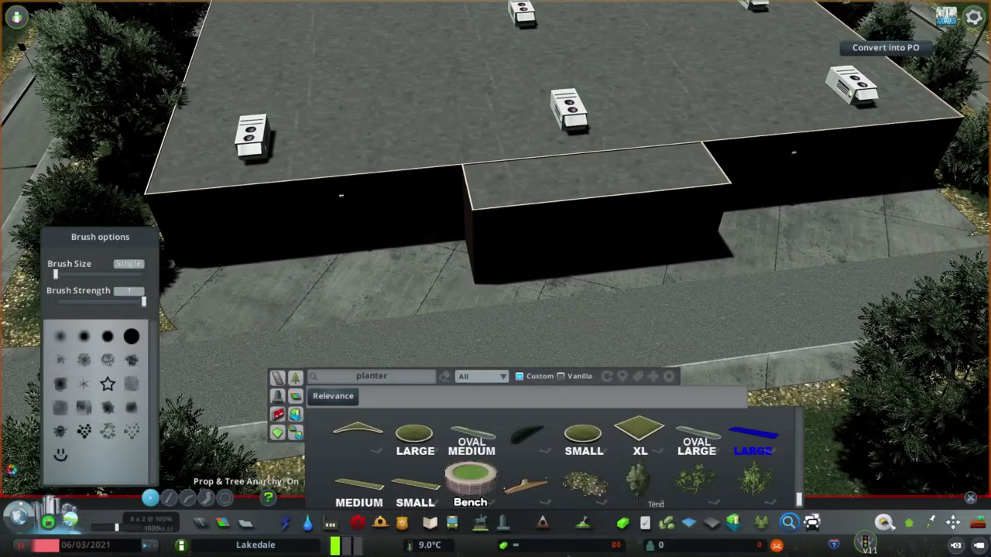
Step: Shift the sun position and latitude in Ultimate Eyecandy to relight the building
key(alt+u)
drag(128, 196, 72, 197)
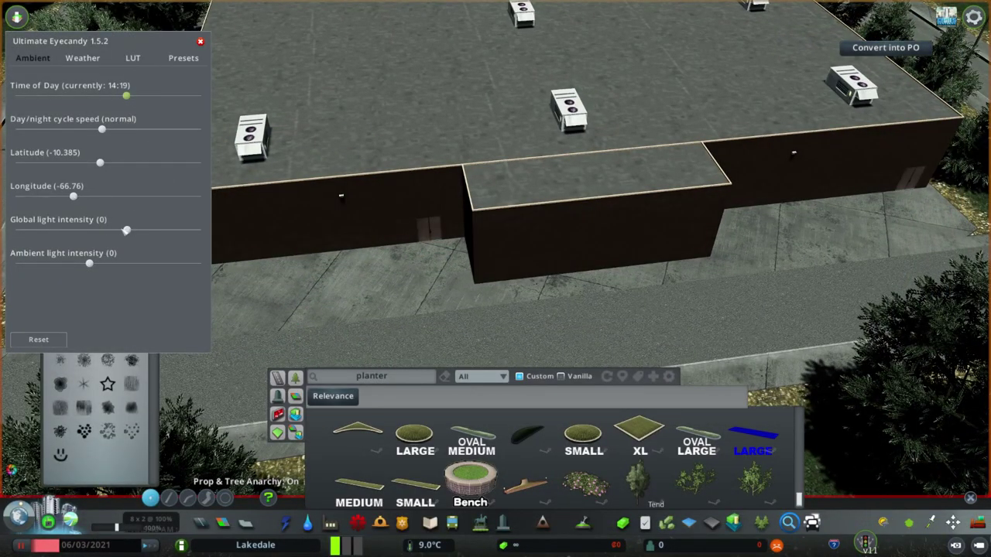
drag(100, 162, 73, 163)
key(Escape)
scroll(502, 290, down, 5)
key(Escape)
key(Escape)
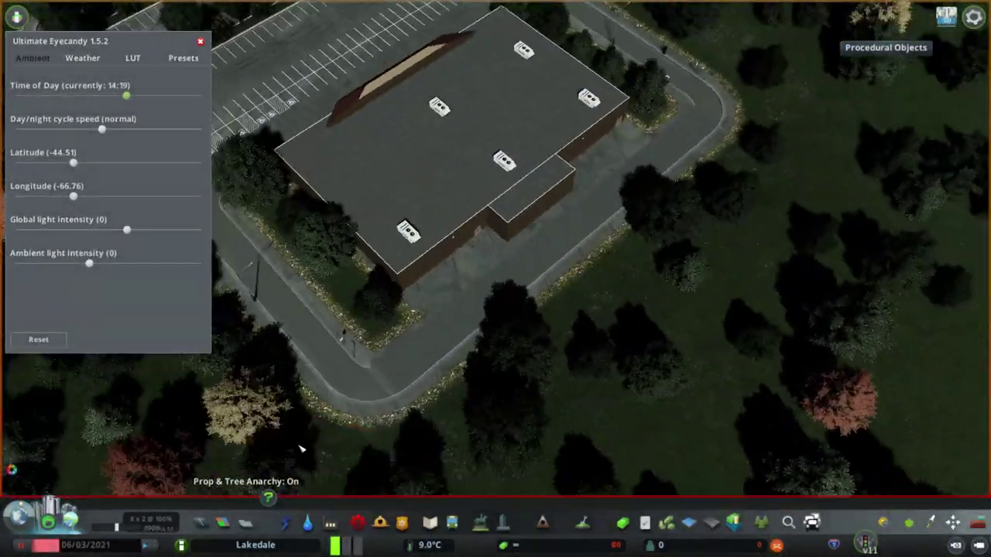
scroll(302, 449, up, 5)
Step: Place dumpsters and loose boxes behind the building using Find It
key(alt+f)
text(dump)
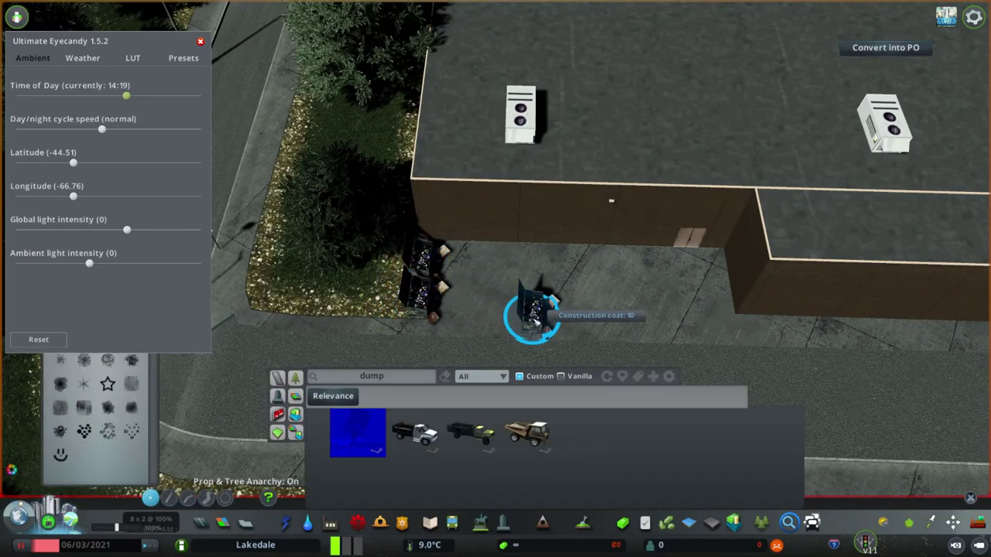
scroll(532, 317, down, 5)
scroll(701, 287, up, 5)
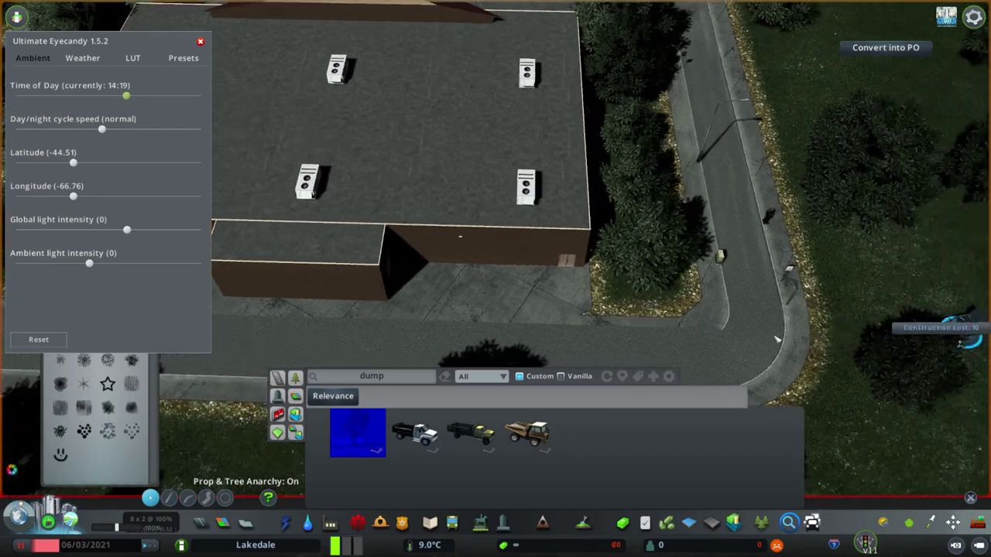
scroll(674, 310, up, 3)
key(Escape)
scroll(600, 453, up, 5)
scroll(601, 454, down, 3)
key(alt+f)
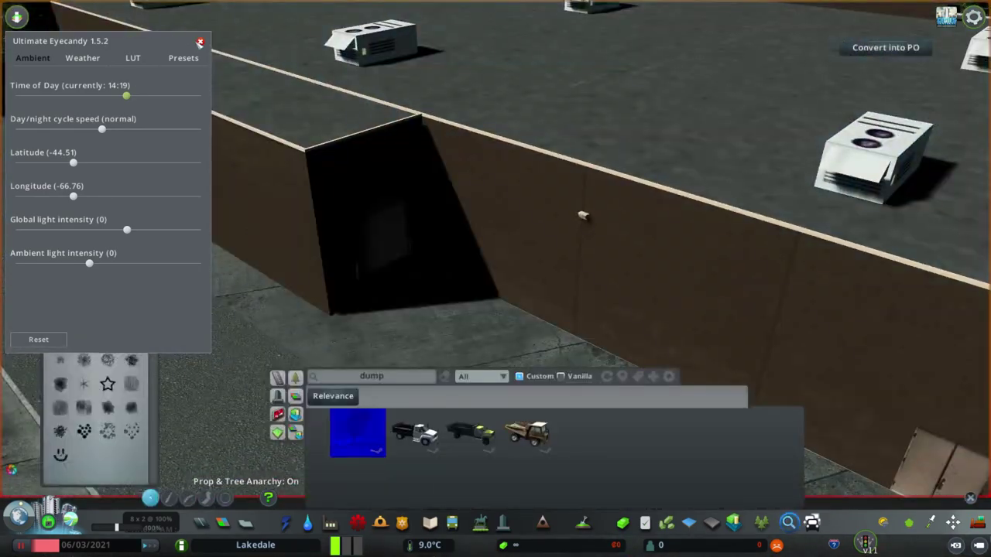
text(box)
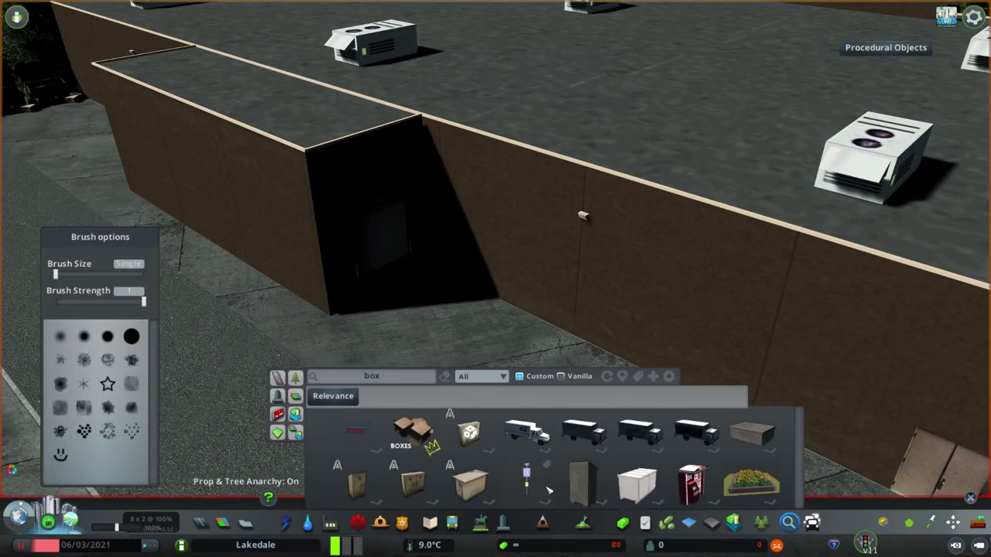
text(e)
click(412, 432)
key(Escape)
Step: Park the plain white trailer at the store's rear loading dock
key(a)
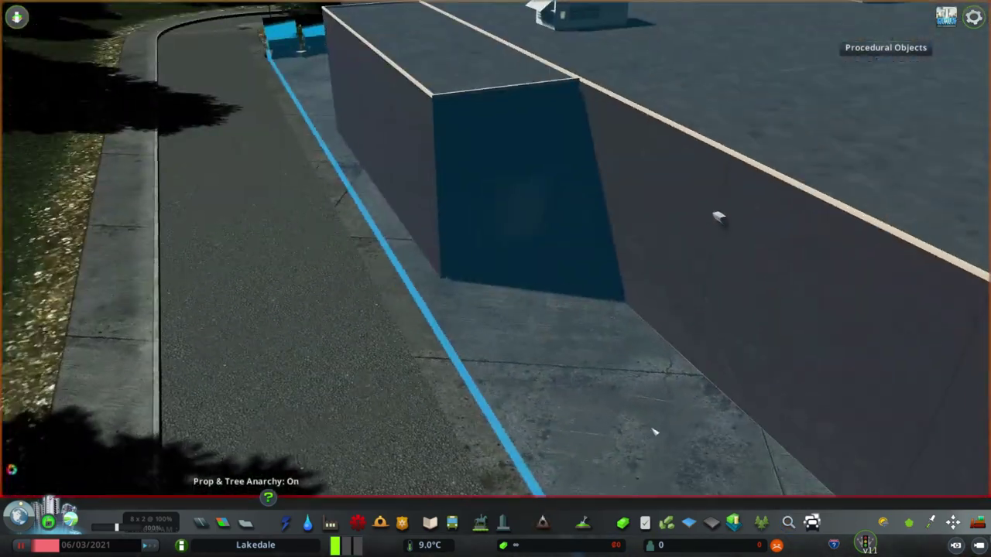
key(alt+f)
text(trali)
click(696, 482)
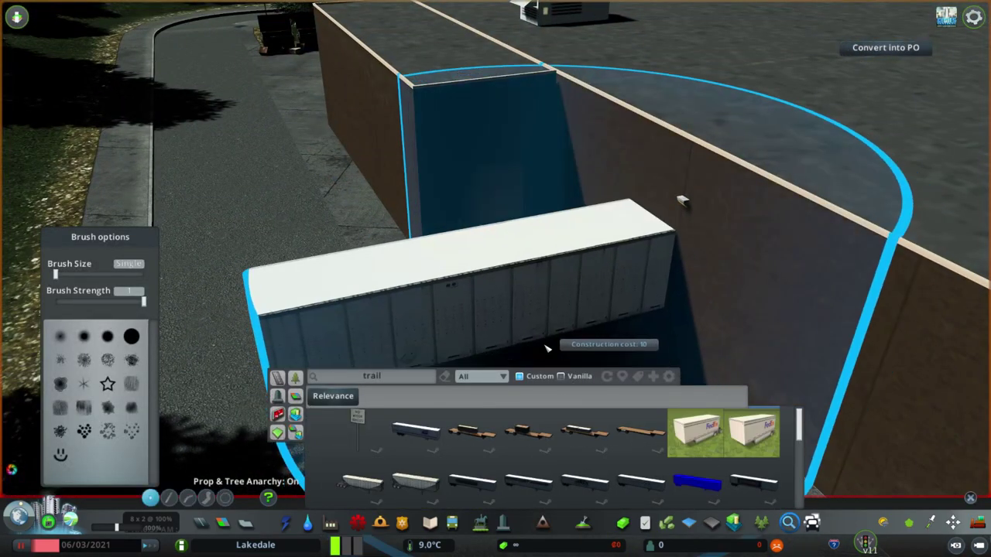
scroll(550, 265, down, 5)
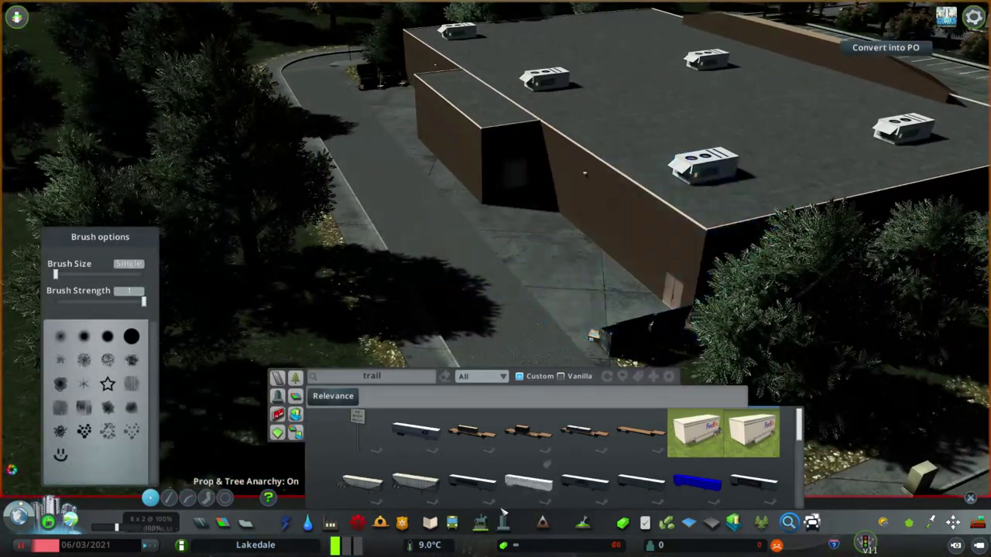
scroll(542, 457, down, 2)
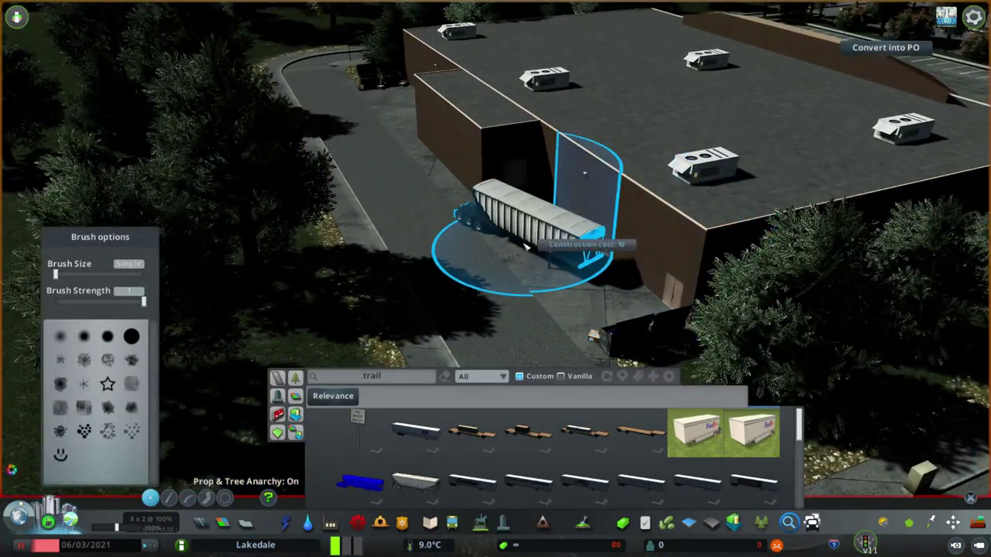
scroll(602, 433, down, 3)
scroll(602, 433, up, 3)
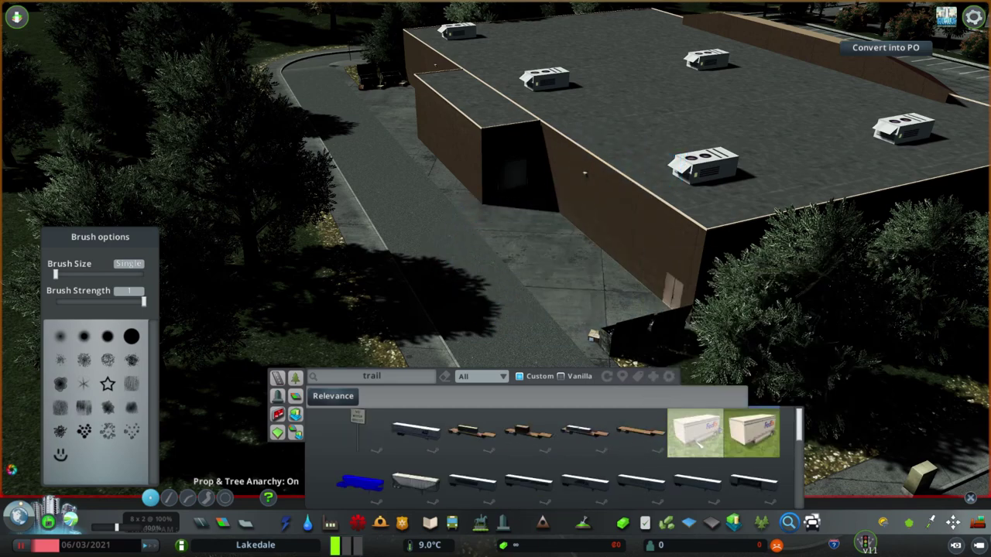
click(681, 482)
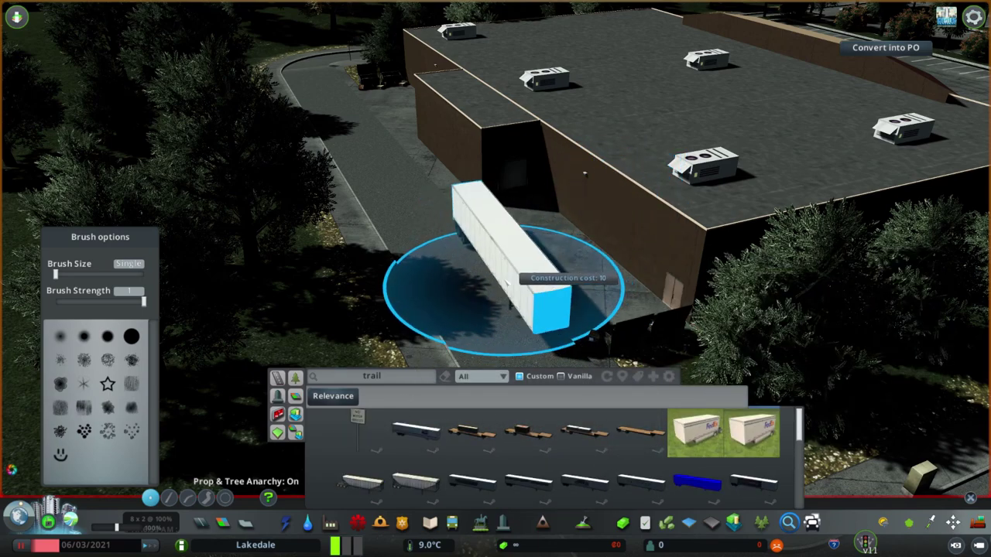
click(585, 172)
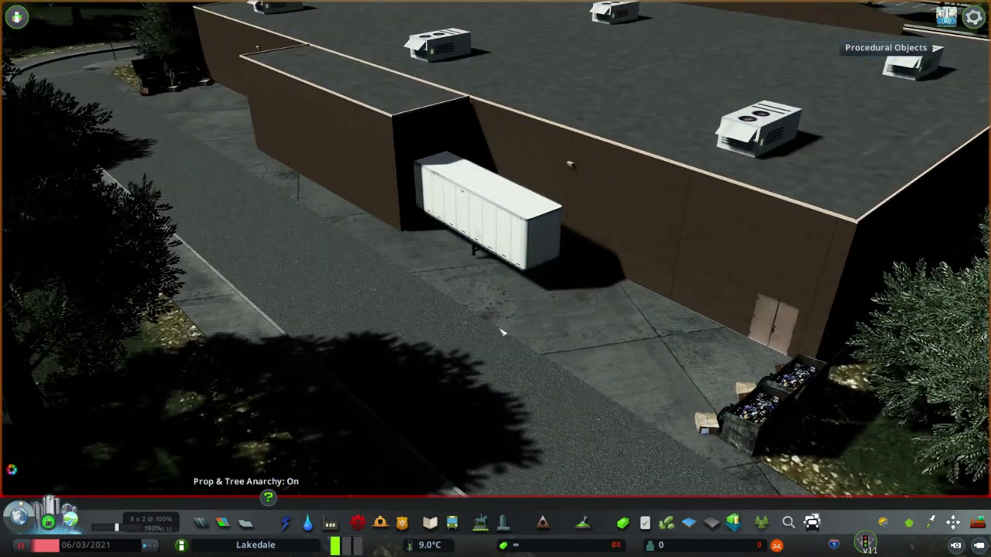
click(342, 378)
text(semi)
Step: Hitch a semi cab to the trailer and park a white box truck behind the store
click(415, 434)
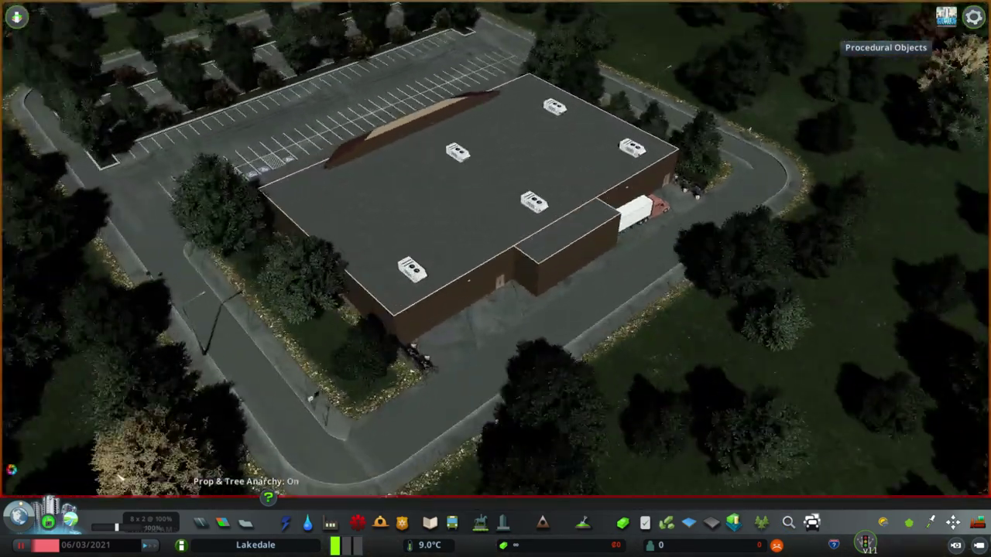
key(BackSpace)
text(ck)
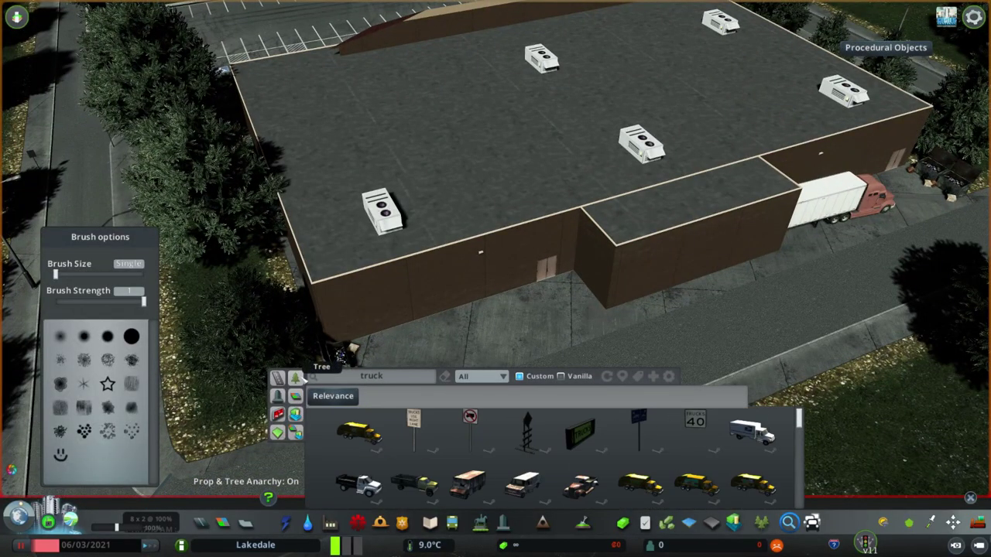
scroll(471, 464, down, 1)
click(471, 484)
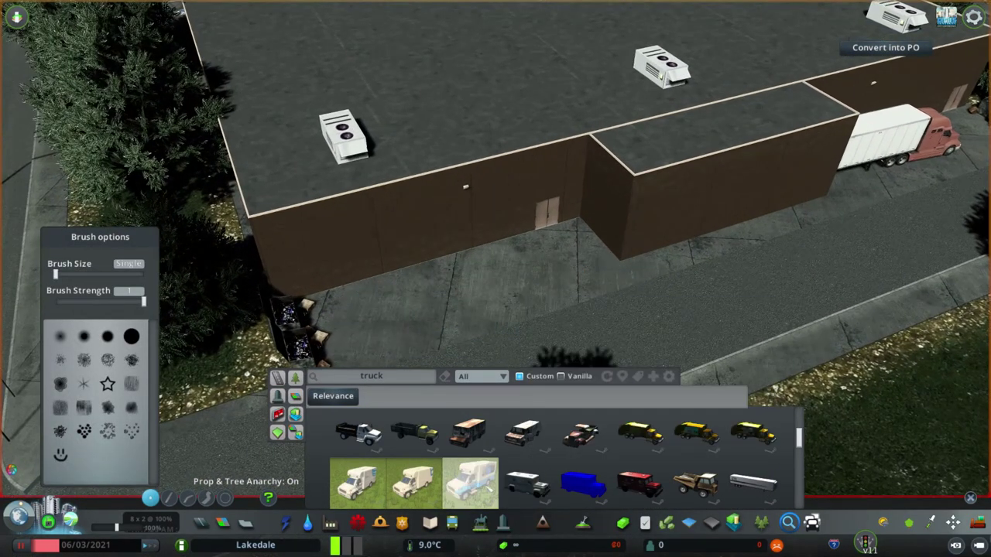
scroll(489, 488, down, 2)
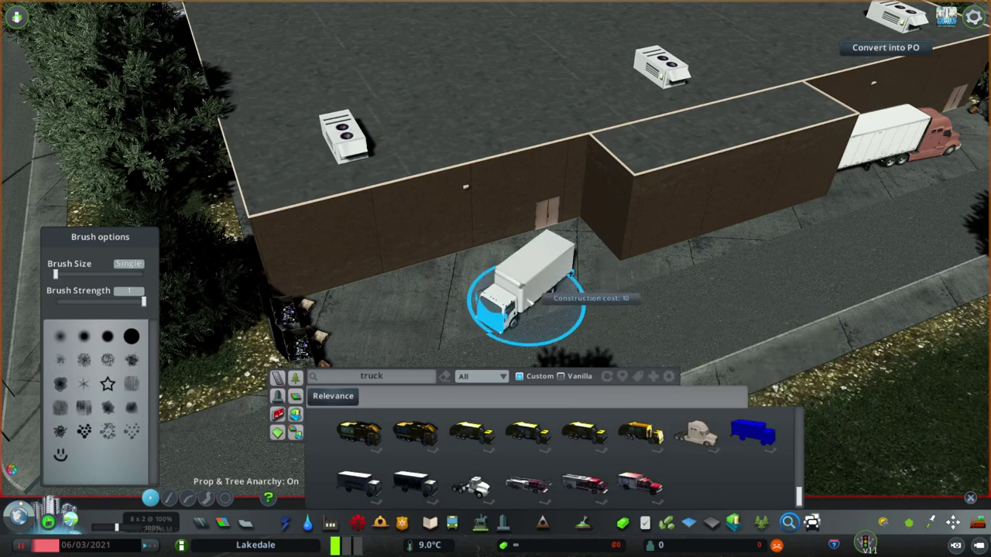
click(531, 302)
Step: Place three pallet stacks along the back wall and beside the truck
click(331, 377)
text(box)
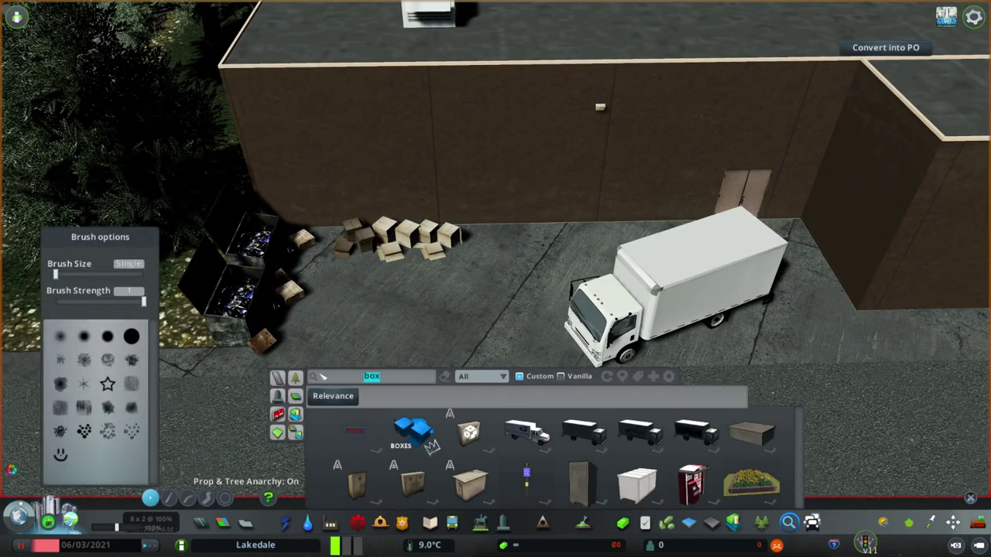
text(pall)
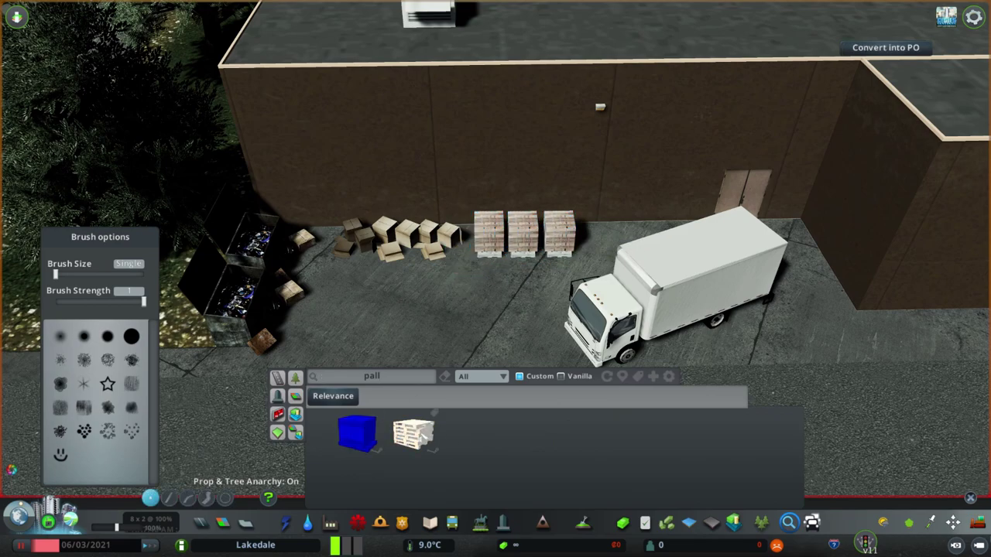
click(598, 239)
click(340, 273)
click(389, 271)
click(298, 438)
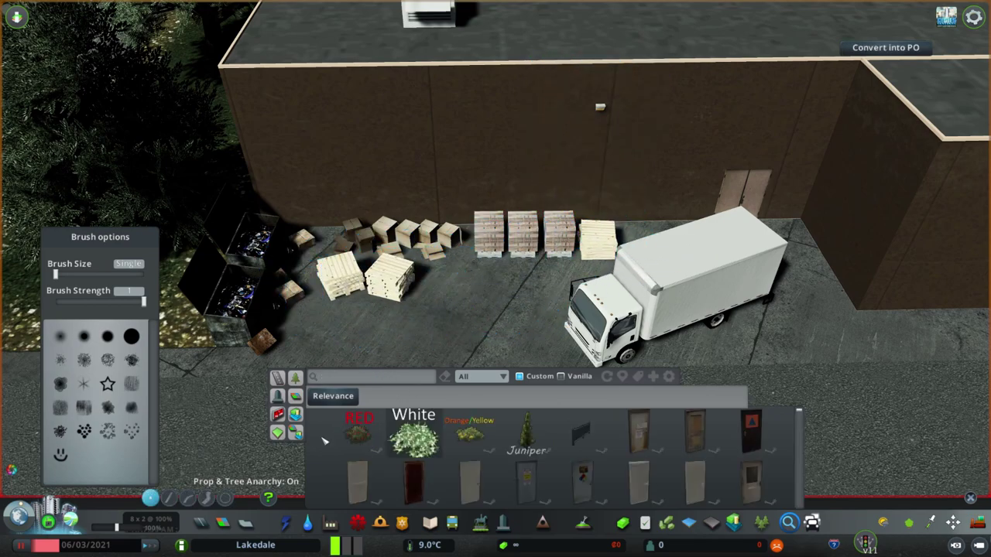
click(277, 414)
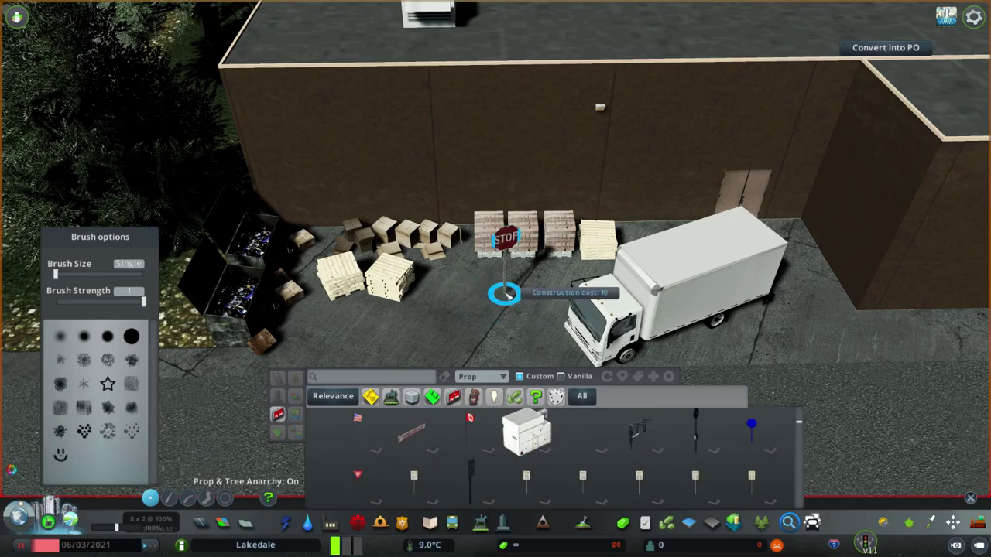
scroll(502, 275, down, 5)
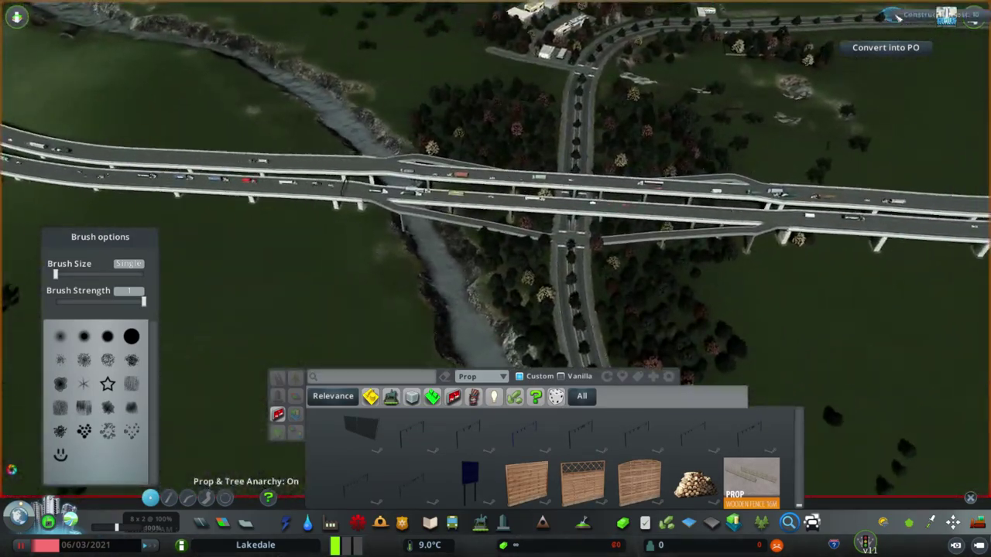
scroll(488, 264, up, 5)
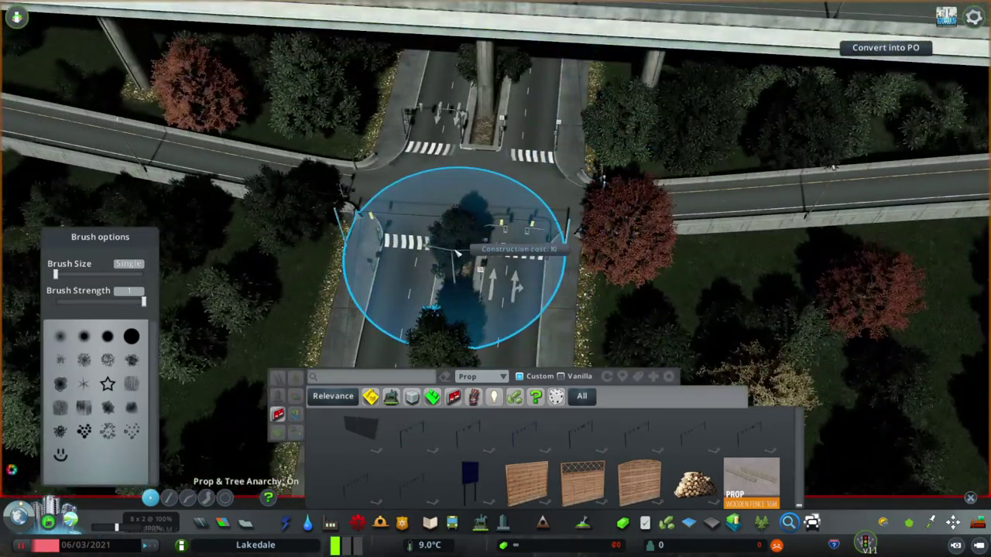
scroll(457, 251, up, 3)
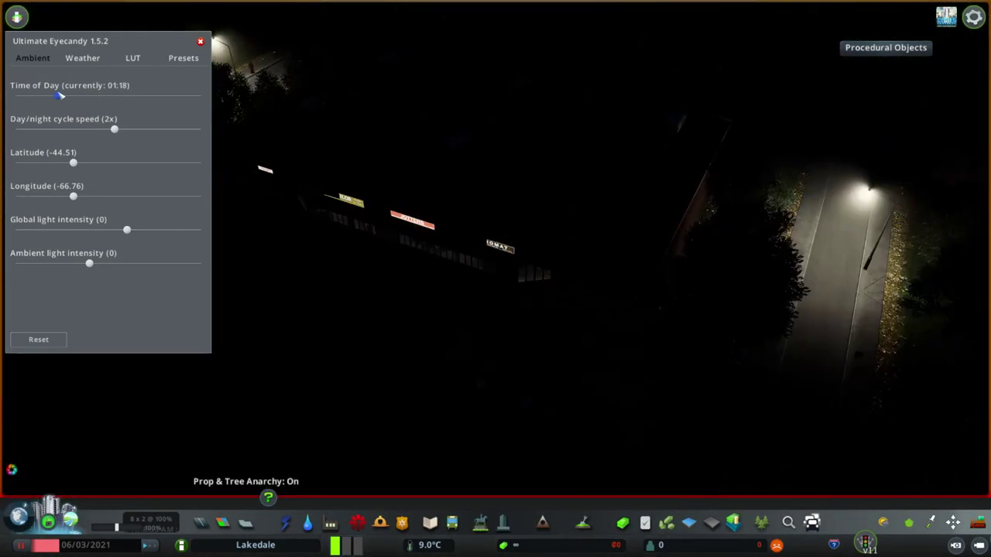
Step: Set Eyecandy's time of day to 10:07 and shift Longitude to brighten the storefront
drag(131, 96, 93, 96)
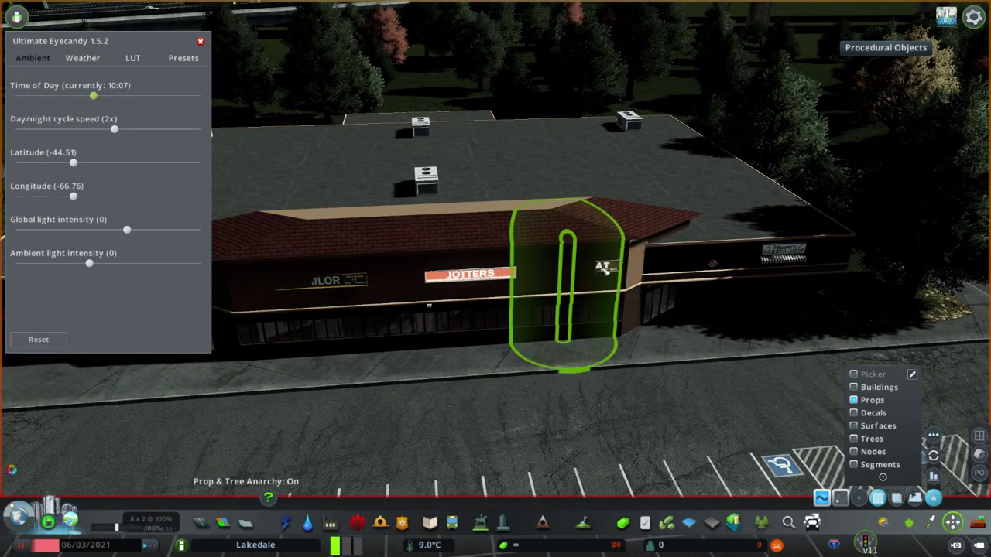
key(a)
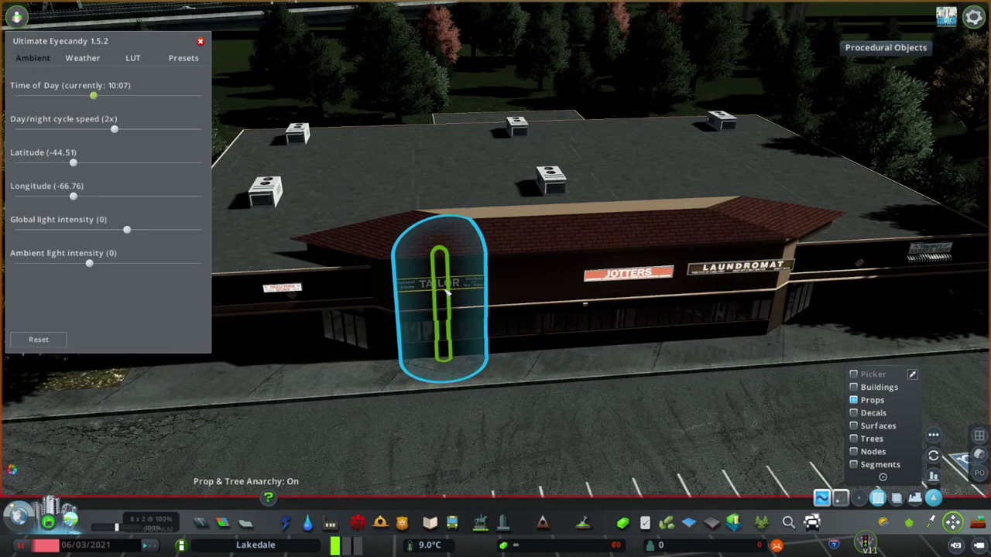
drag(73, 196, 87, 197)
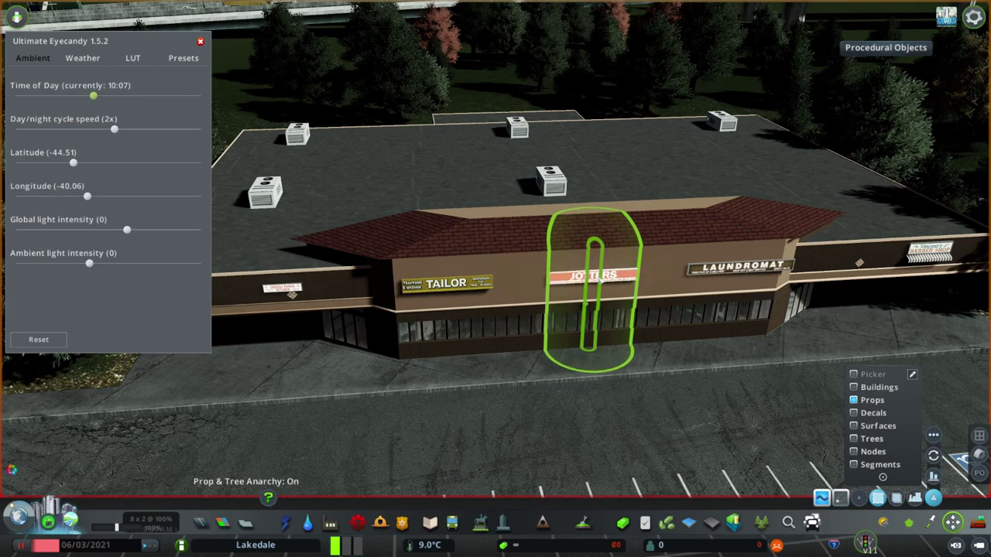
Step: Paste a copy of a store sign and set it onto the storefront wall
key(ctrl+v)
key(d)
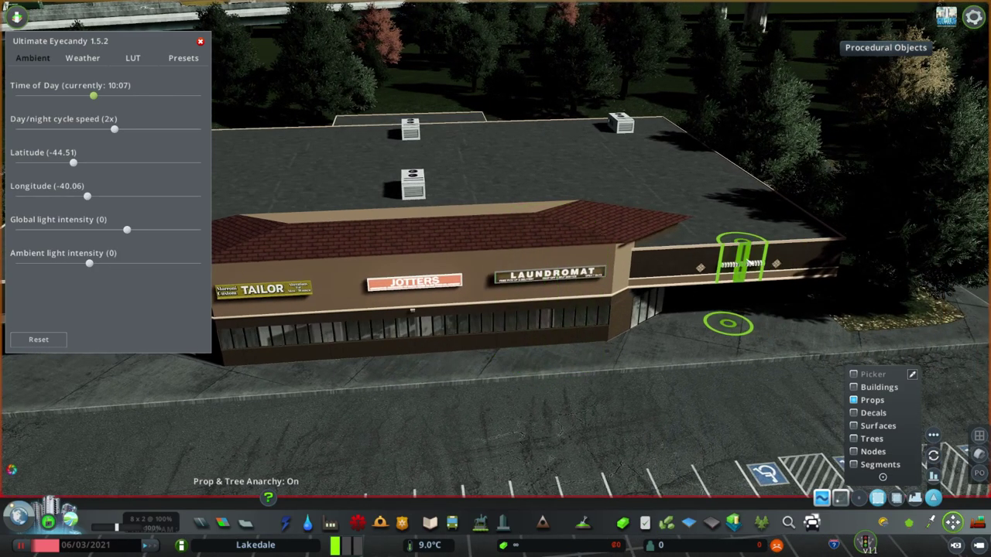
click(728, 323)
key(a)
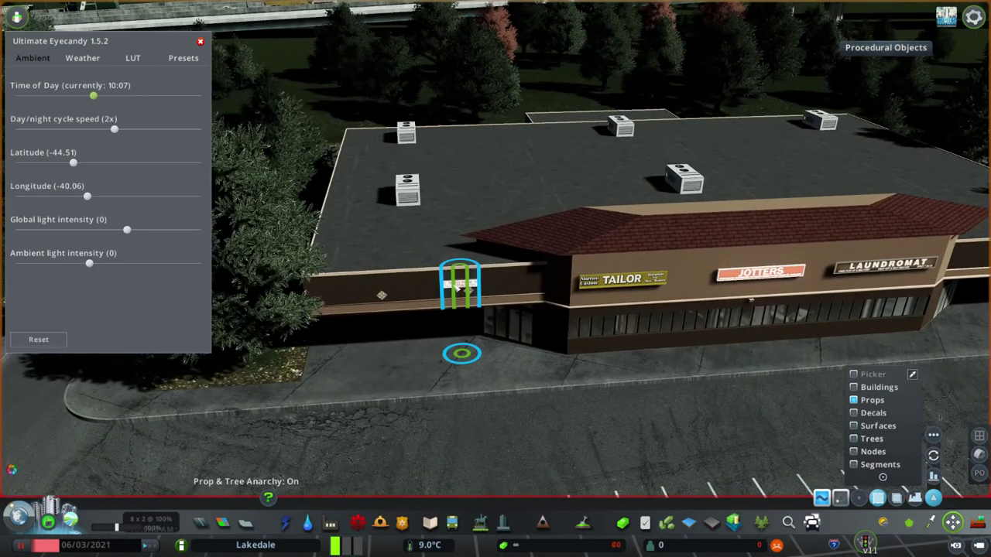